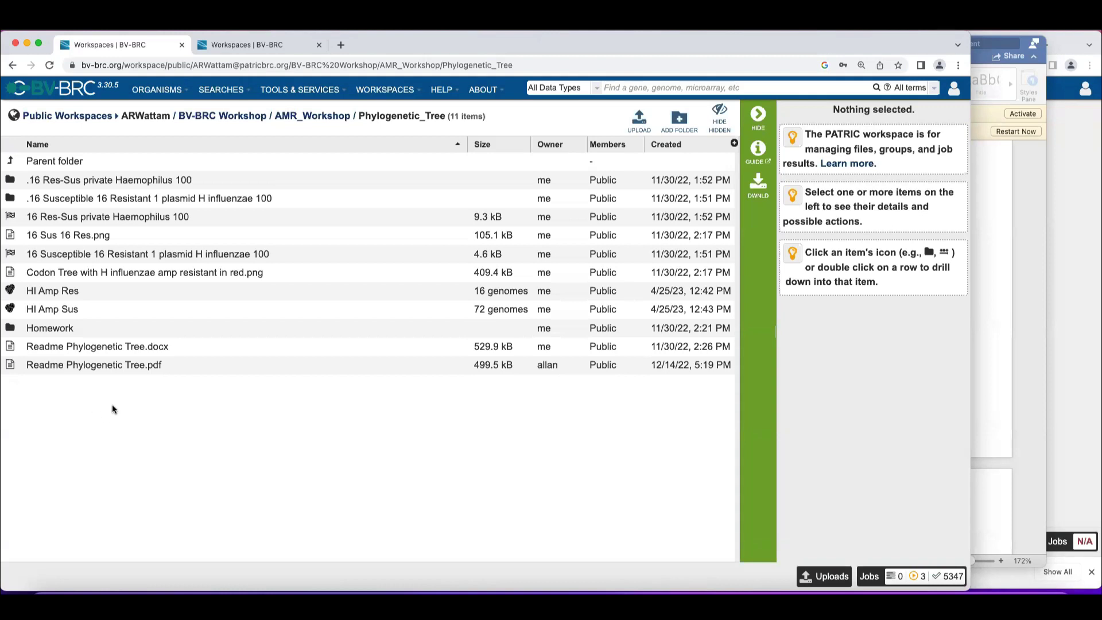
Open Readme Phylogenetic Tree.pdf in the Phylogenetic_Tree folder and read through its workshop procedure.
click(91, 274)
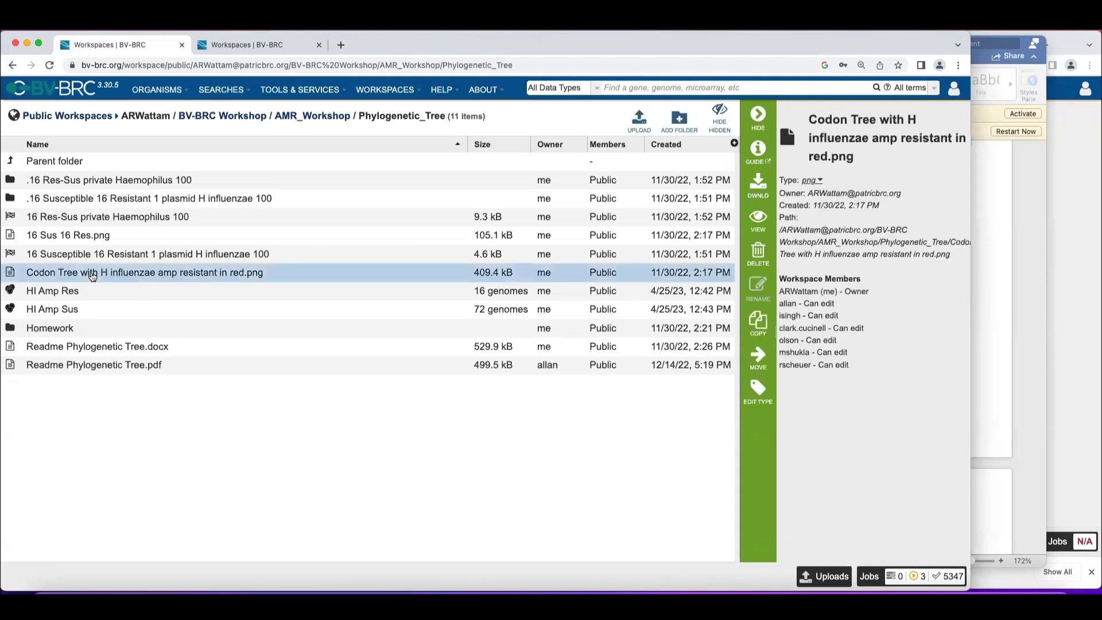
click(92, 366)
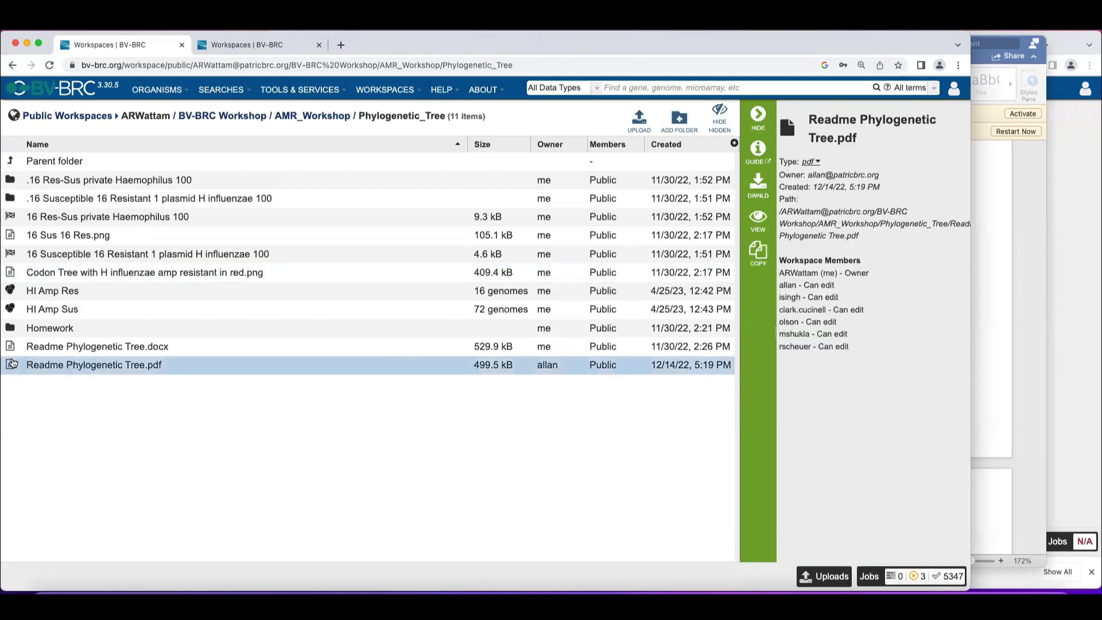
double_click(12, 363)
scroll(131, 319, down, 3)
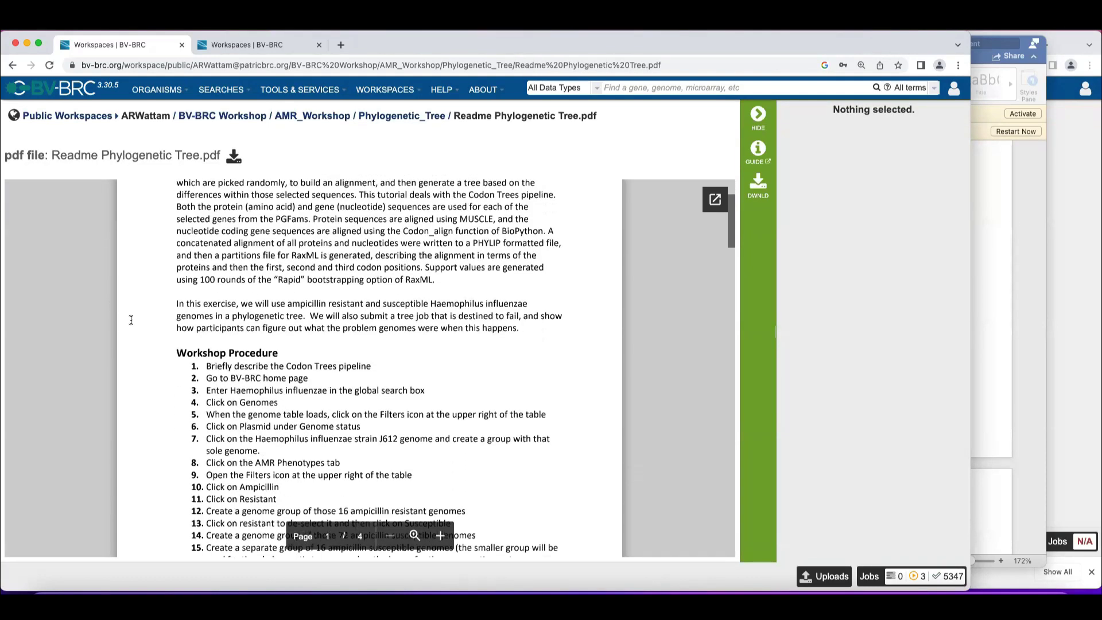
scroll(131, 319, down, 15)
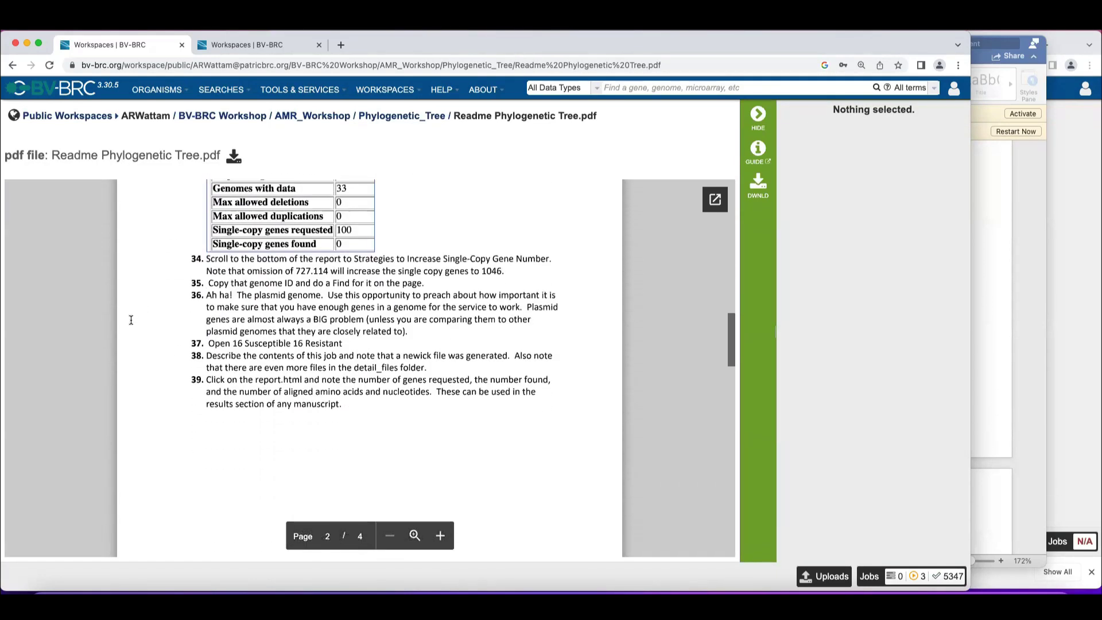
scroll(131, 320, down, 5)
scroll(130, 319, up, 20)
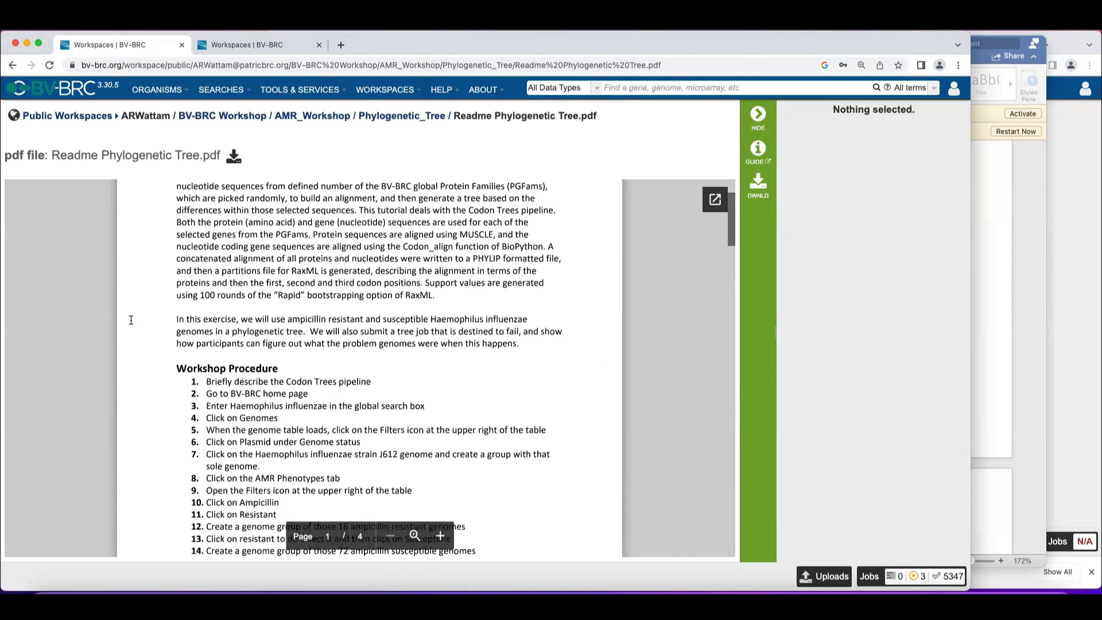
scroll(131, 320, down, 1)
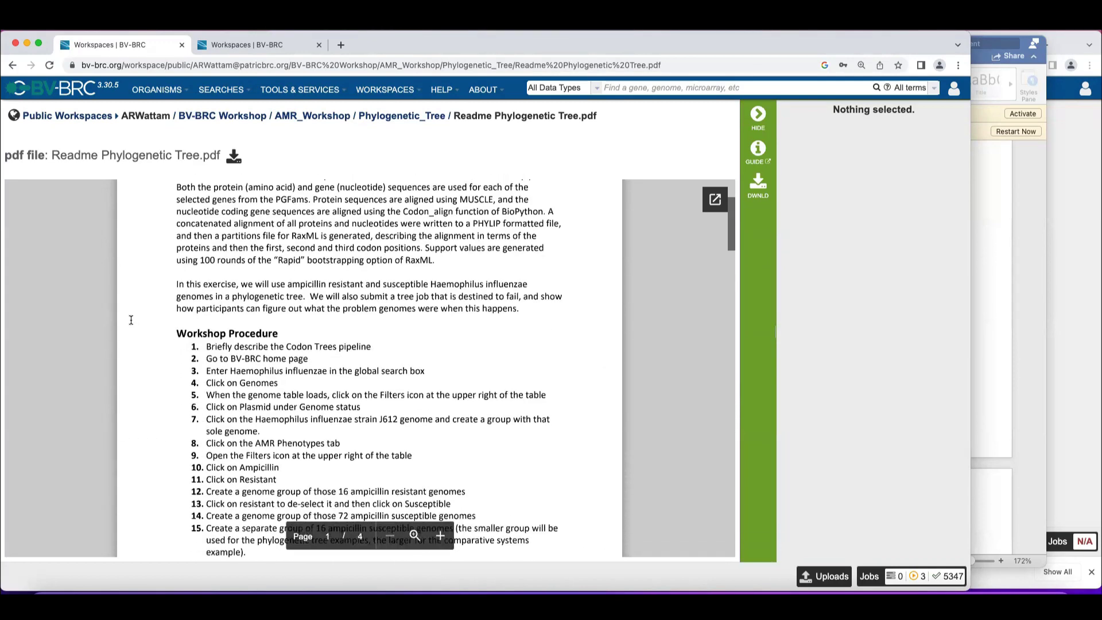
In the Similar_Genome_Finder workspace tab, restrict the global search to genomes and search for Haemophilus influenzae.
click(239, 45)
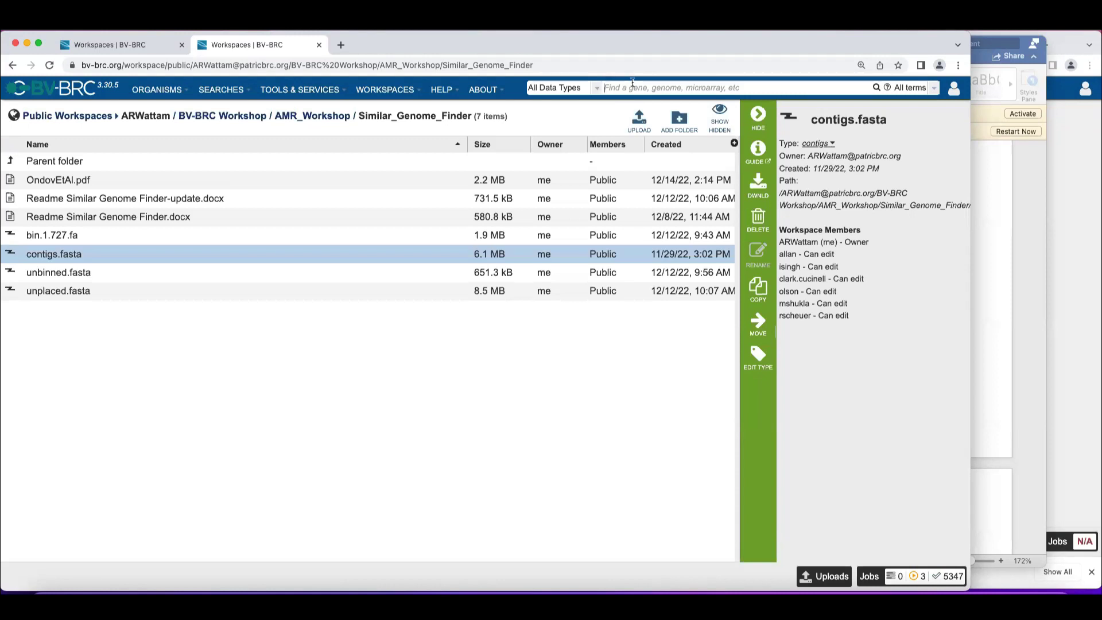
click(568, 88)
click(555, 115)
text(Haemophi)
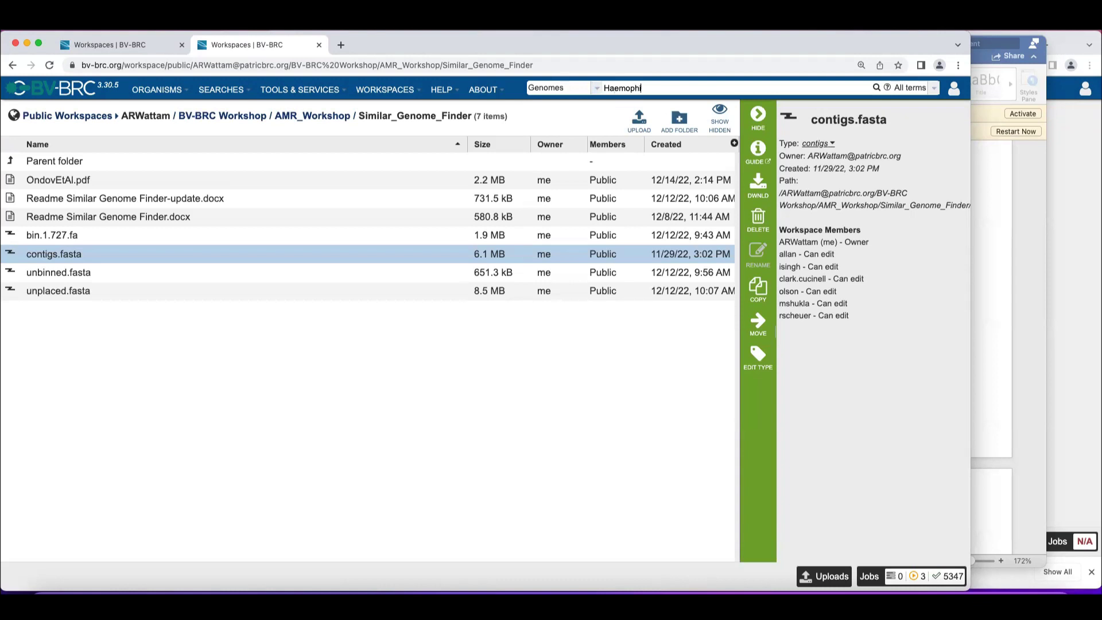
text(lus influenzae)
key(Return)
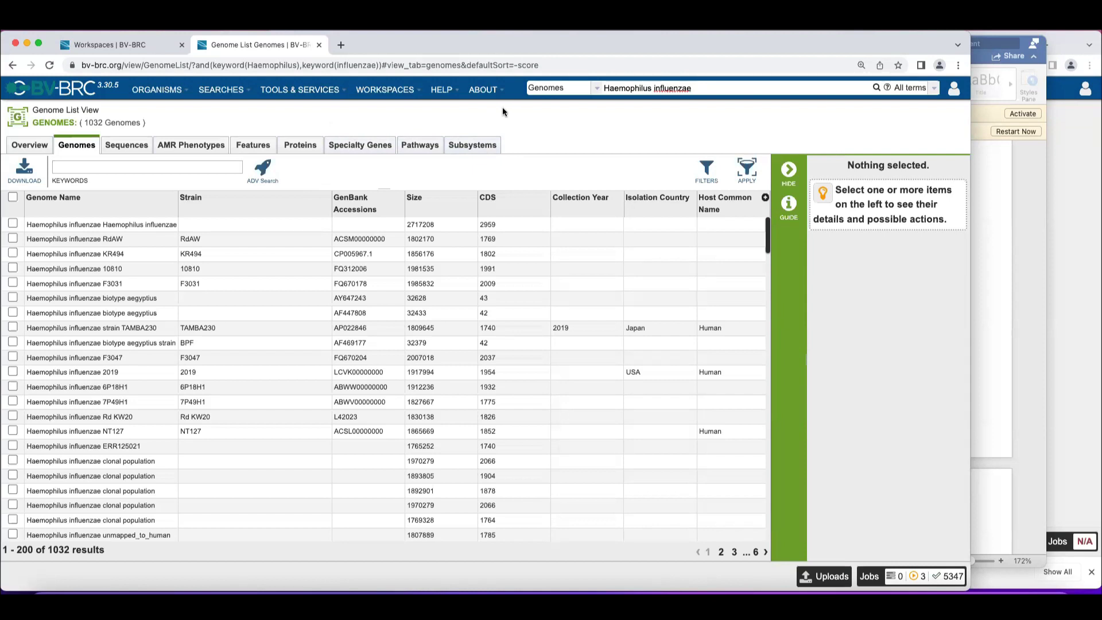
Show the AMR phenotypes of the found genomes and filter them by the antibiotic ampicillin.
click(195, 146)
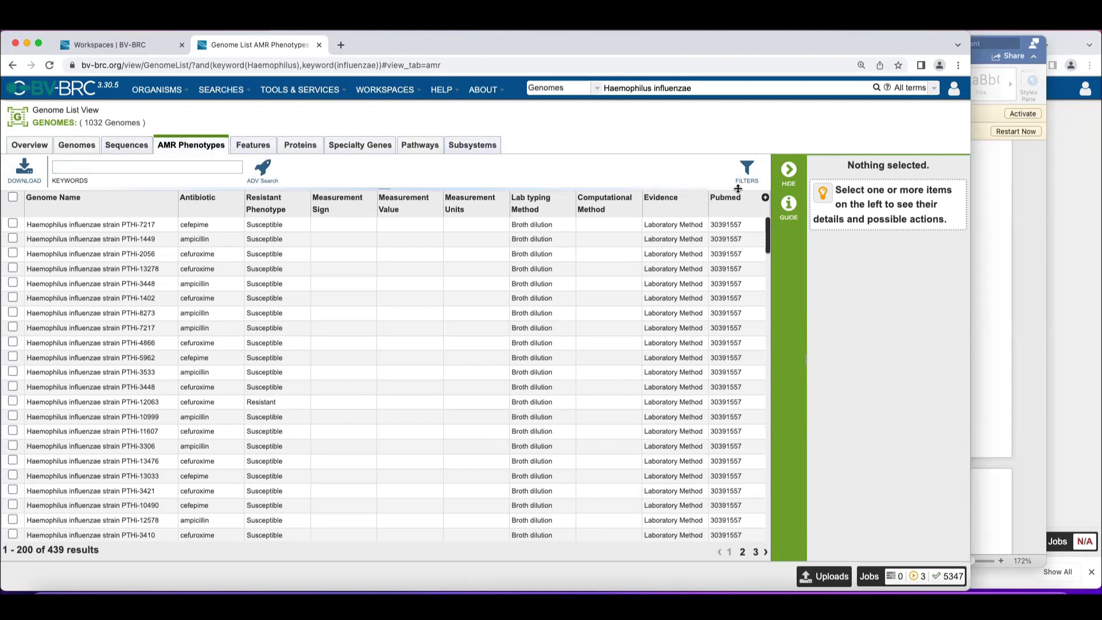
click(765, 199)
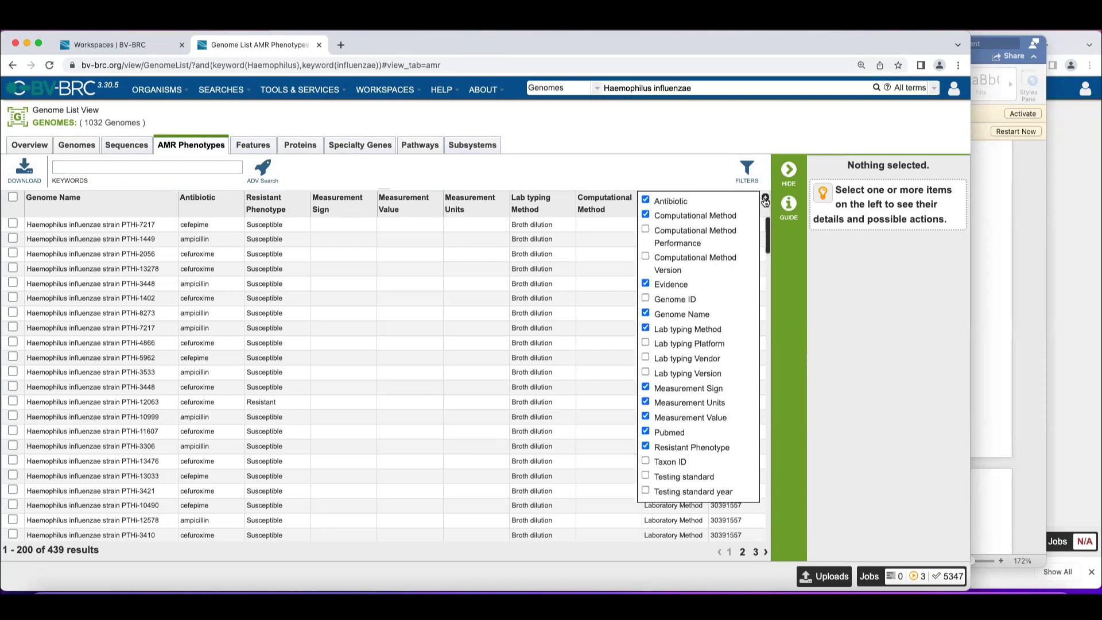
click(766, 200)
click(747, 170)
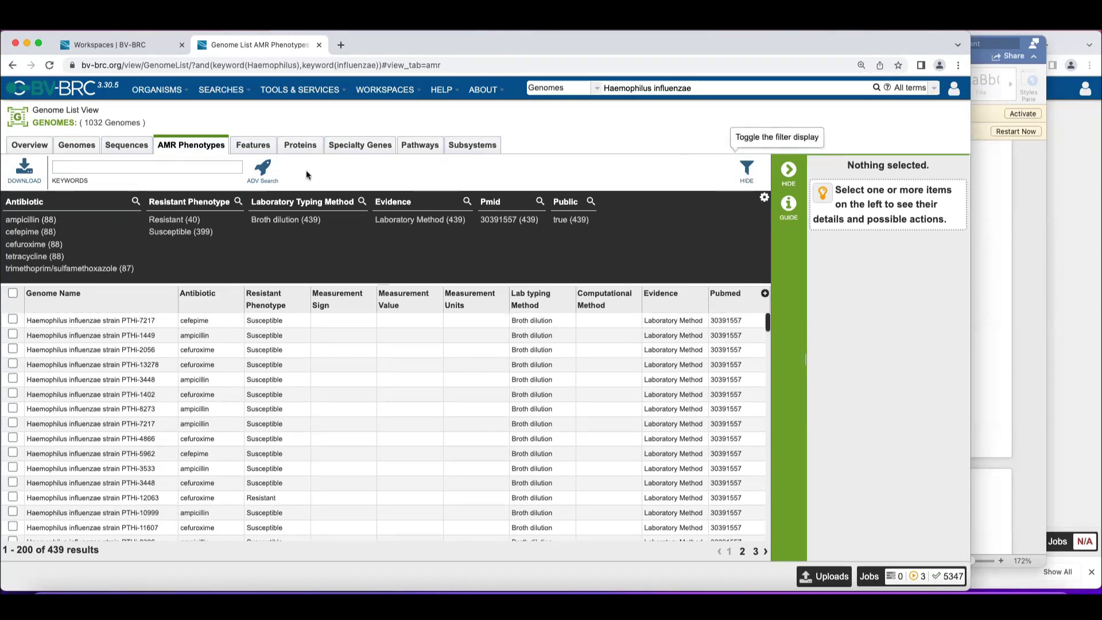
click(35, 219)
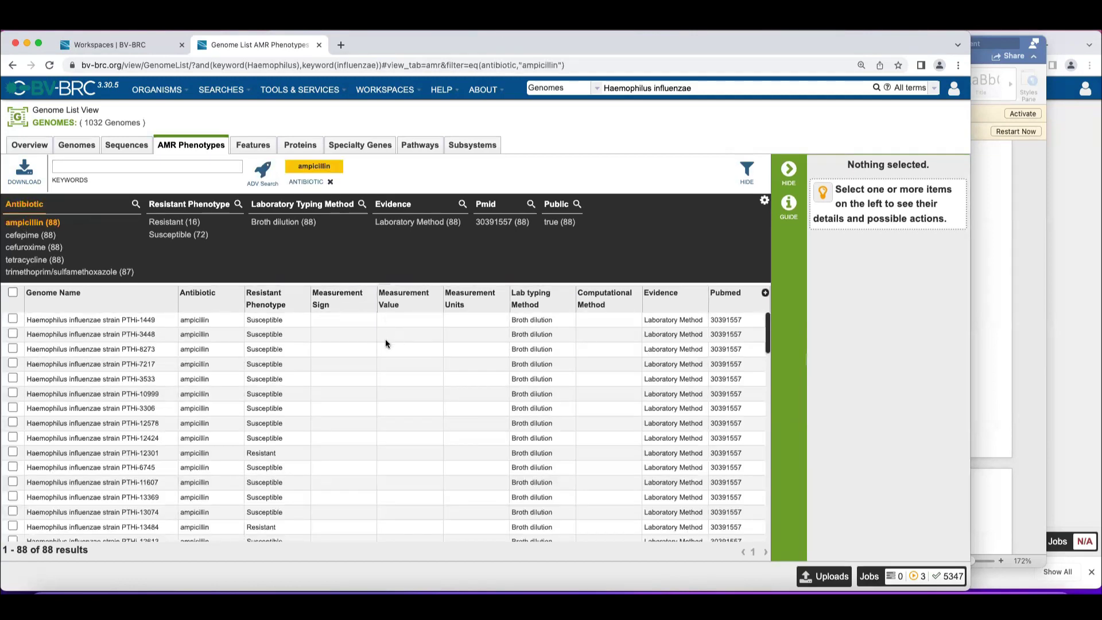
Sort the ampicillin records by resistant phenotype and select all Resistant rows, from strain PTHi-12301 through PTHi-13034.
scroll(363, 355, down, 2)
scroll(363, 354, up, 2)
click(281, 300)
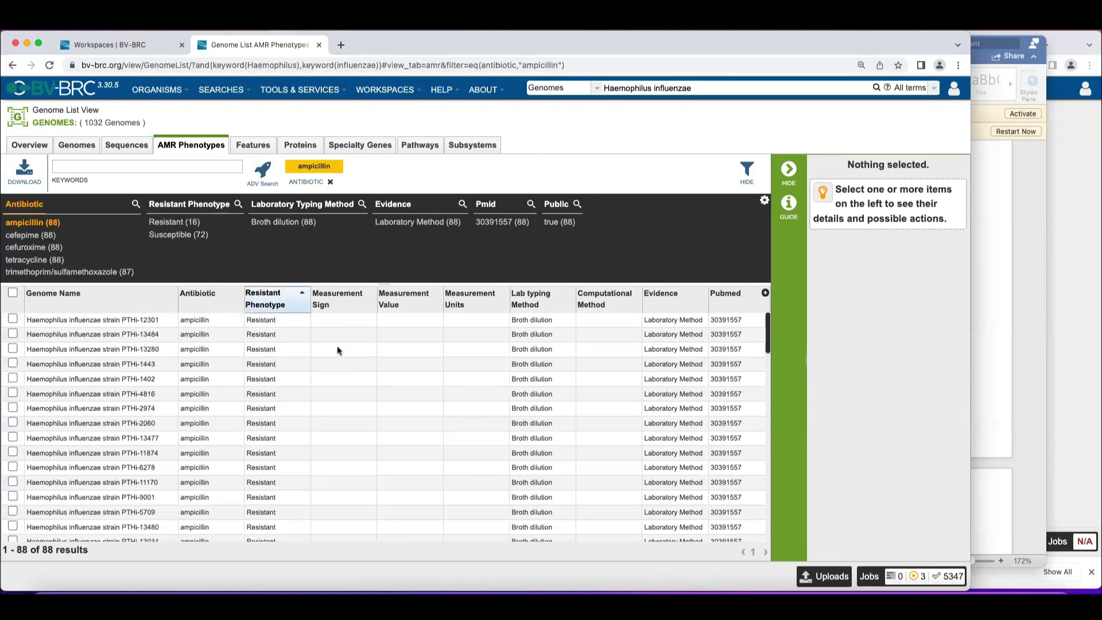
scroll(337, 345, down, 3)
scroll(337, 350, up, 2)
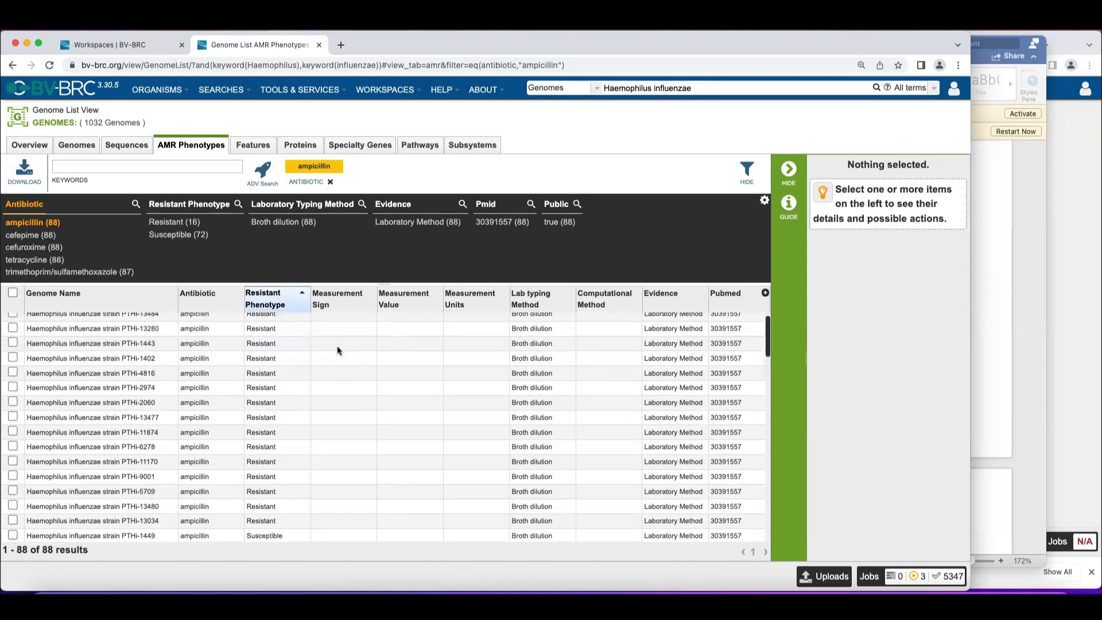
click(263, 520)
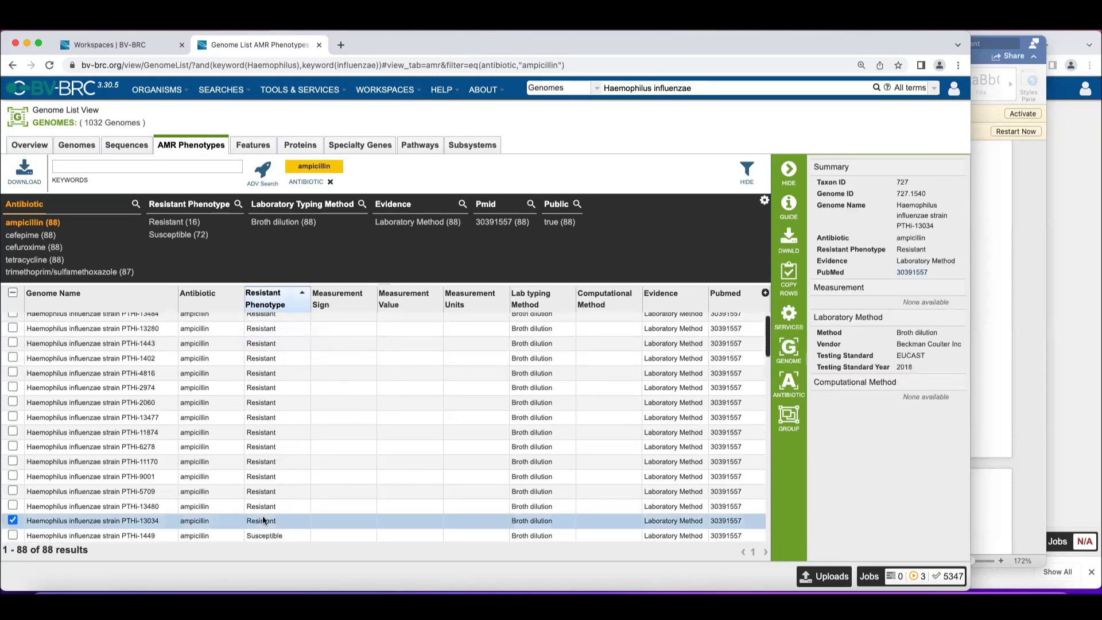
scroll(267, 422, up, 1)
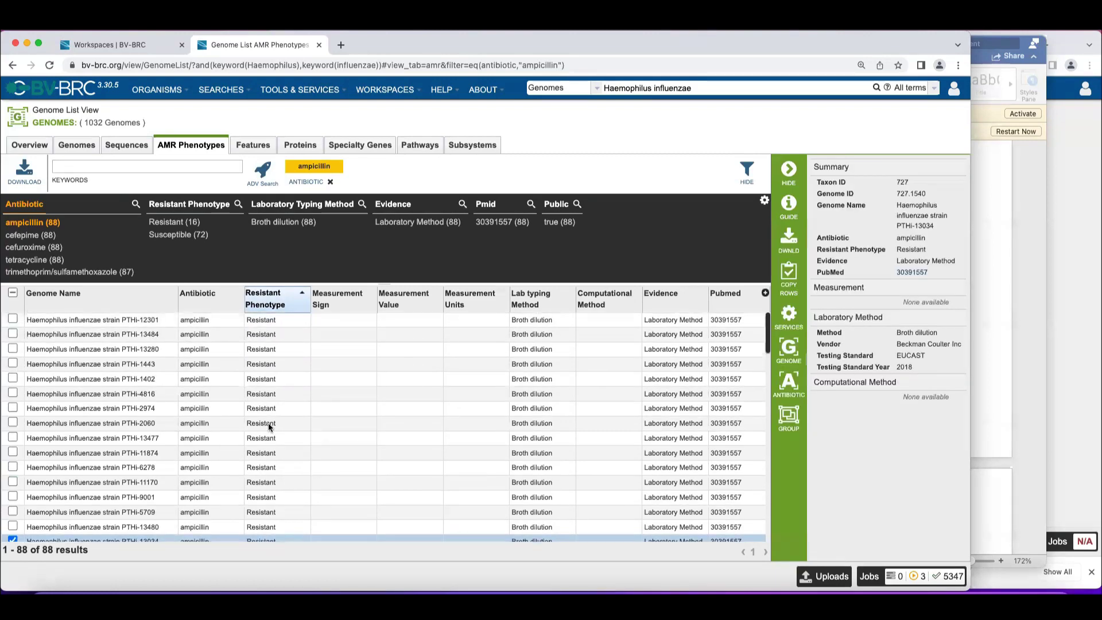
shift+click(13, 319)
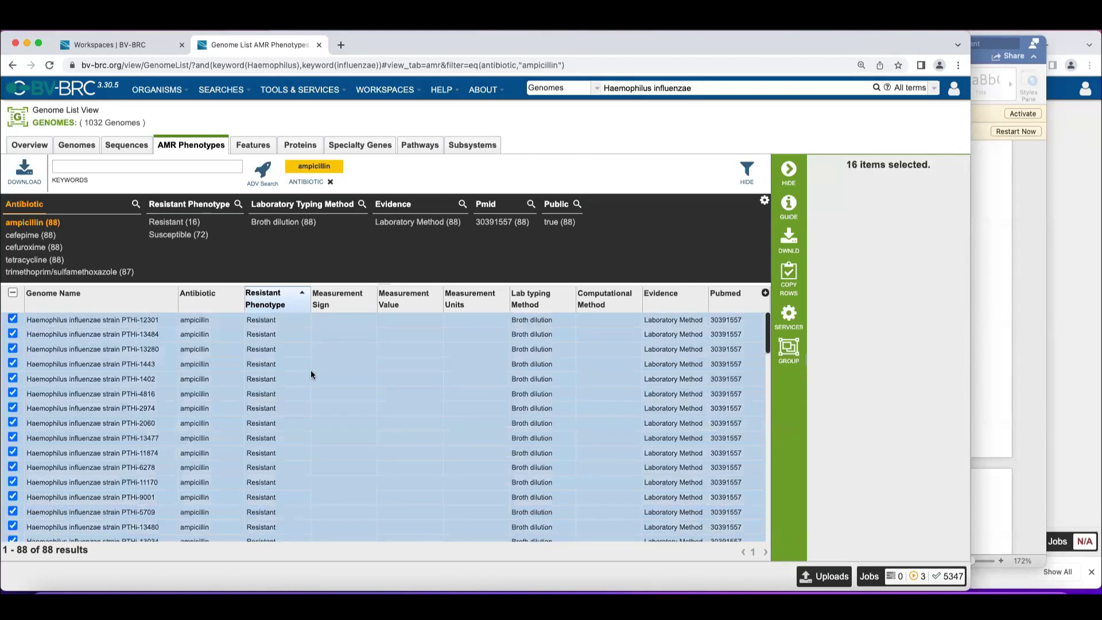
scroll(310, 370, down, 2)
scroll(311, 375, up, 2)
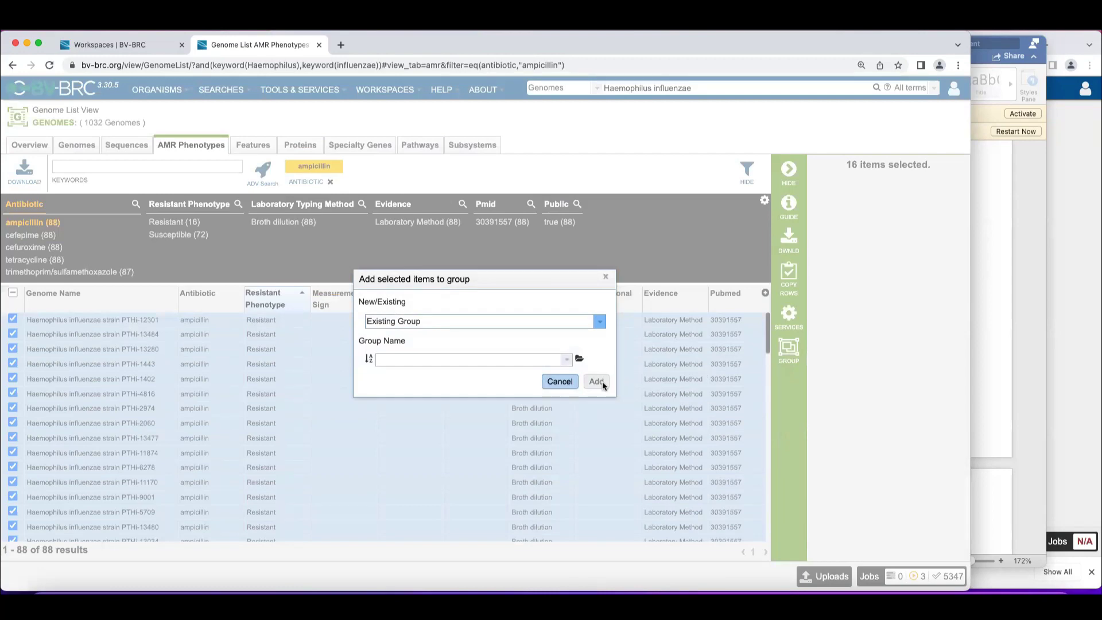
click(606, 277)
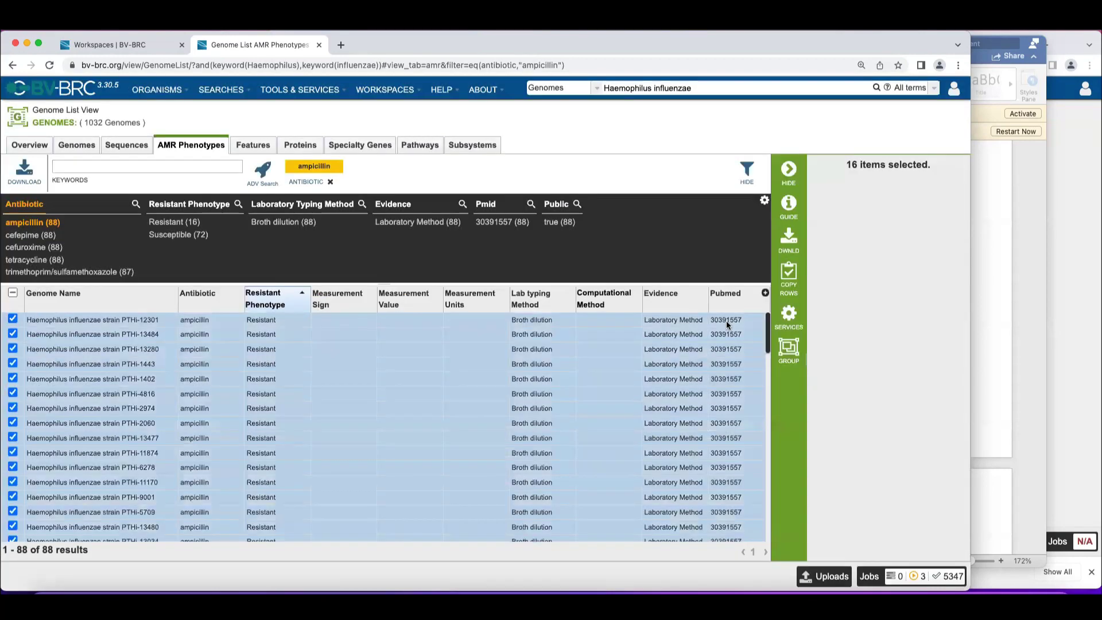
click(790, 346)
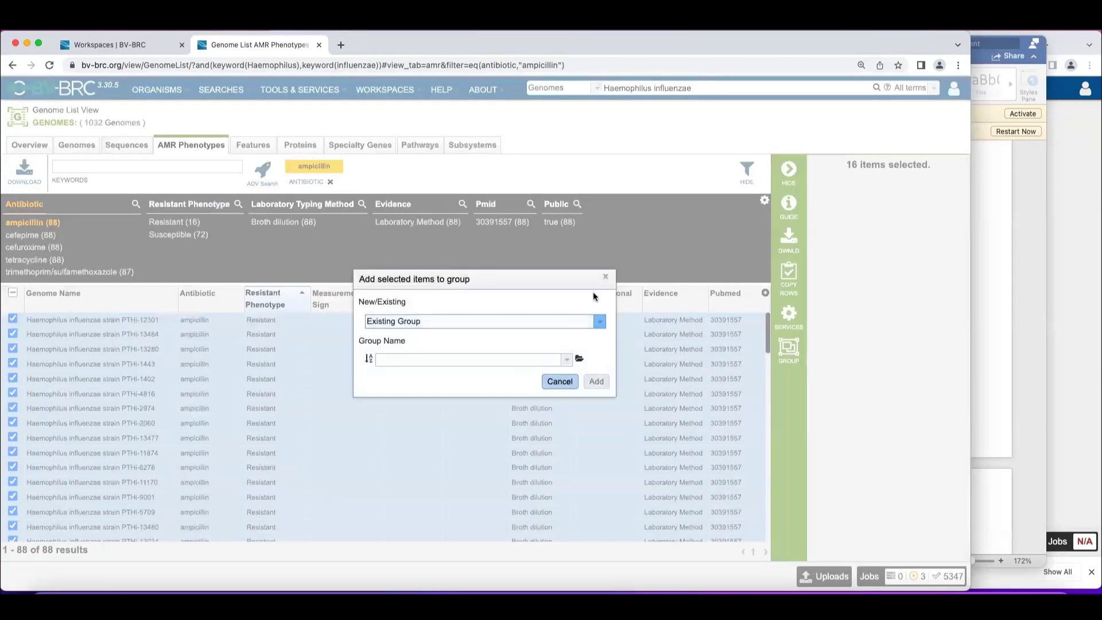
click(543, 326)
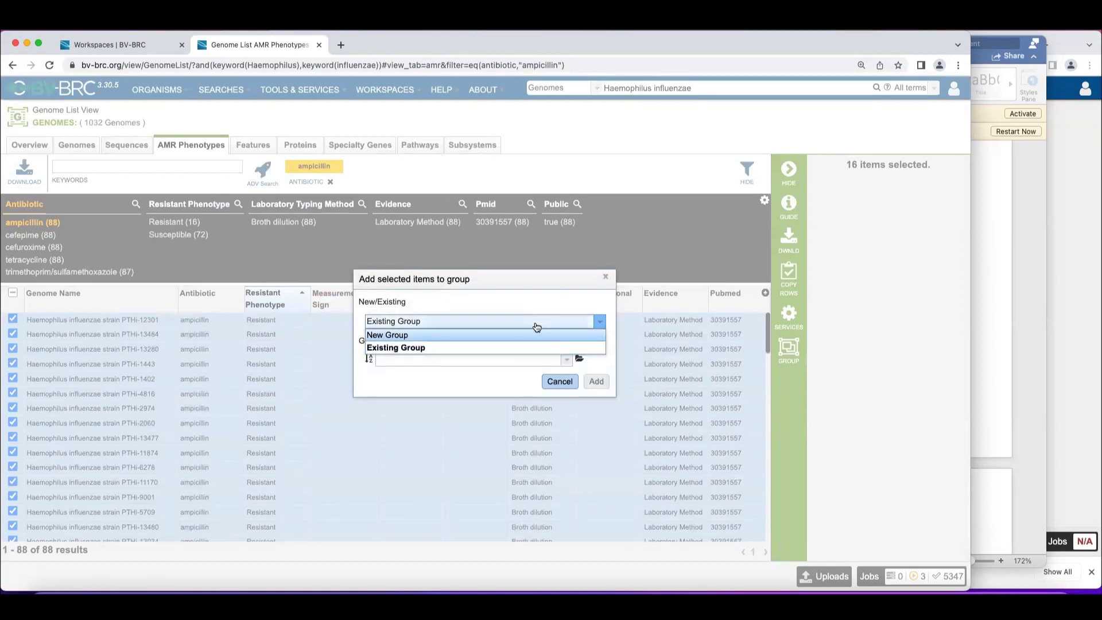
click(531, 338)
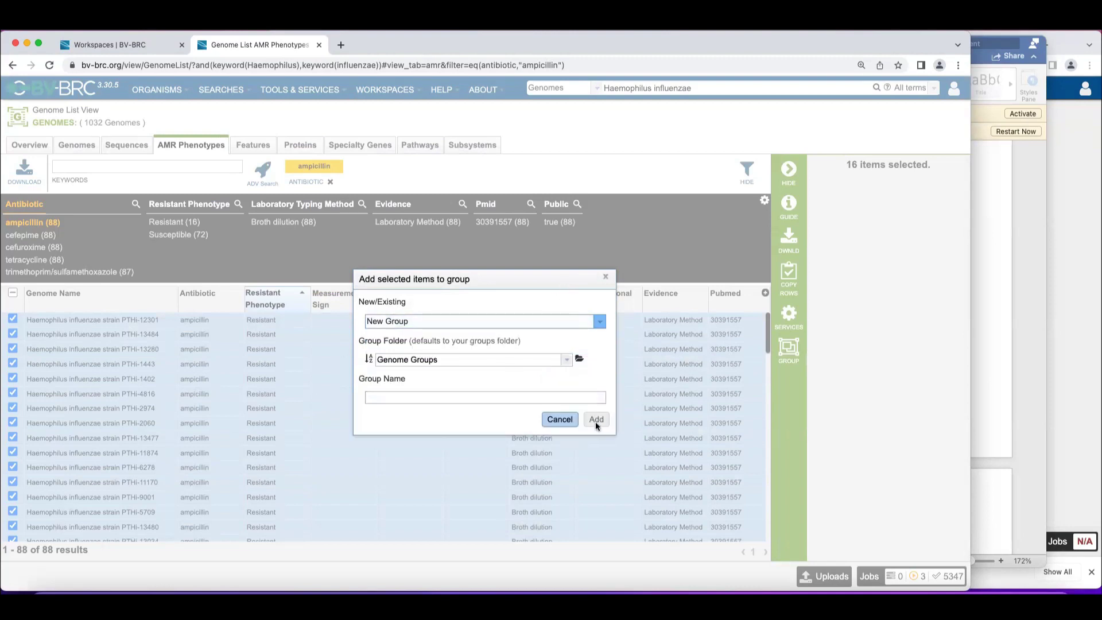
click(559, 420)
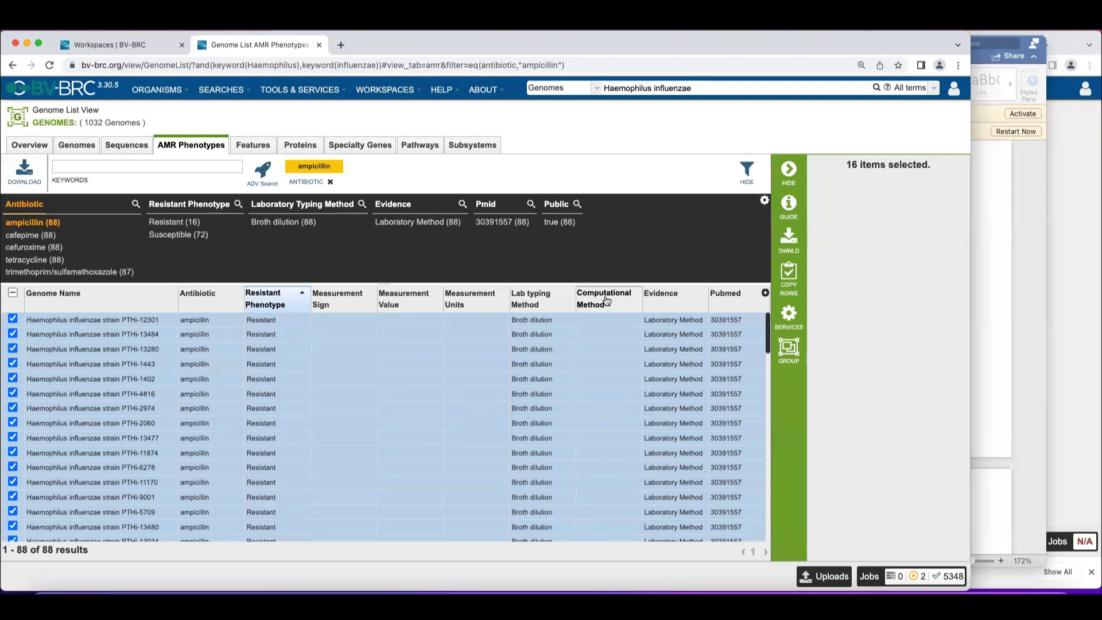
Reverse the resistant phenotype sort and select the Susceptible rows from strain PTHi-1449 through PTHi-13033.
click(265, 303)
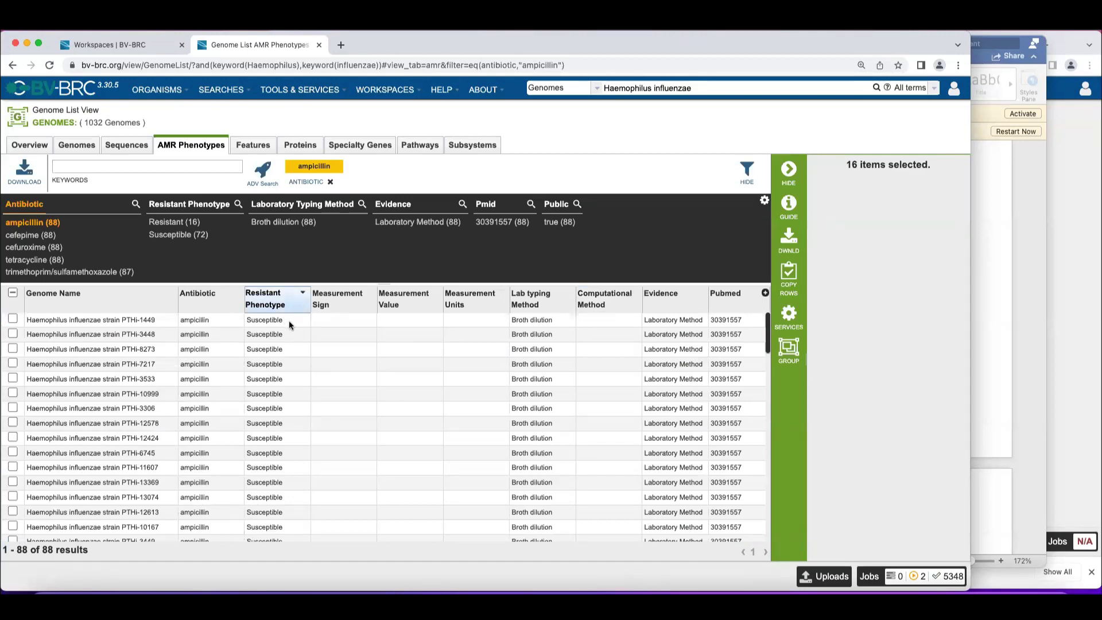
scroll(288, 321, down, 2)
click(13, 521)
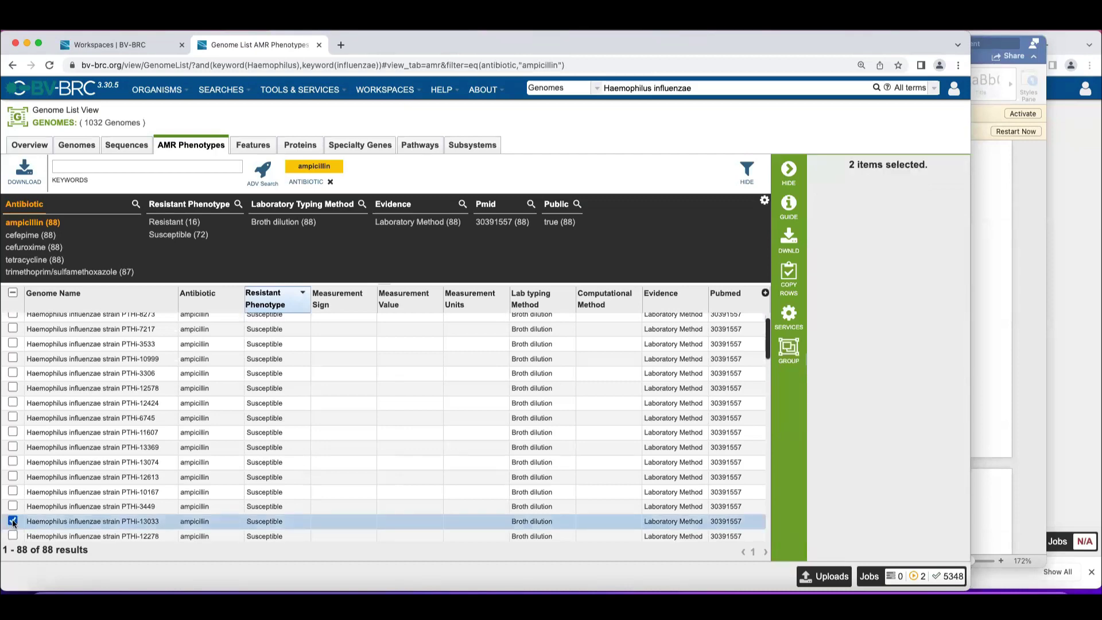
shift+click(12, 521)
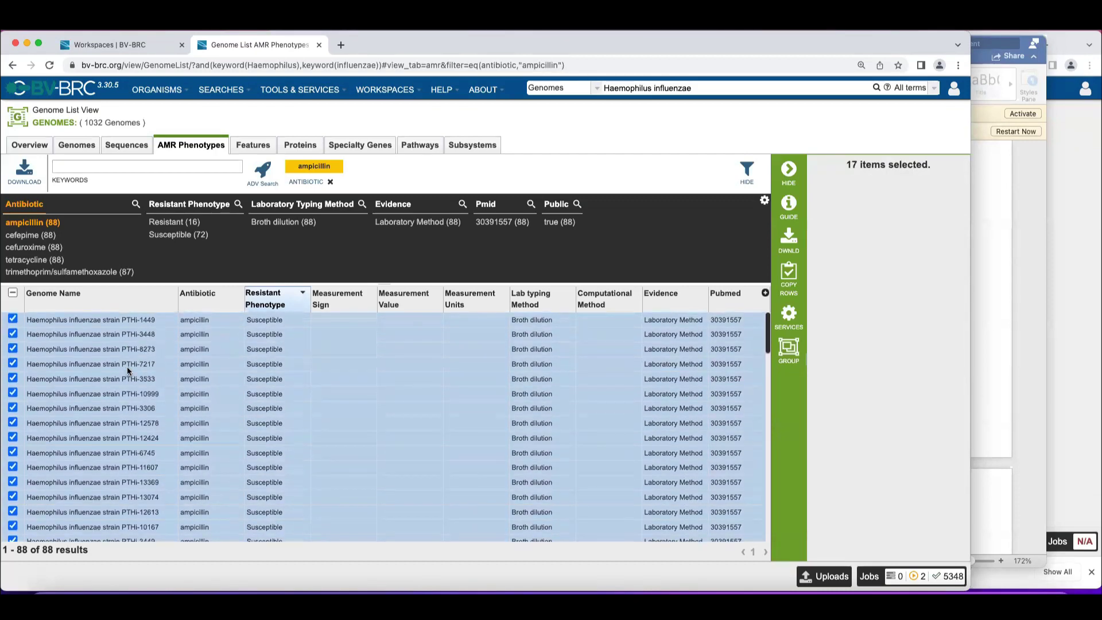
click(796, 352)
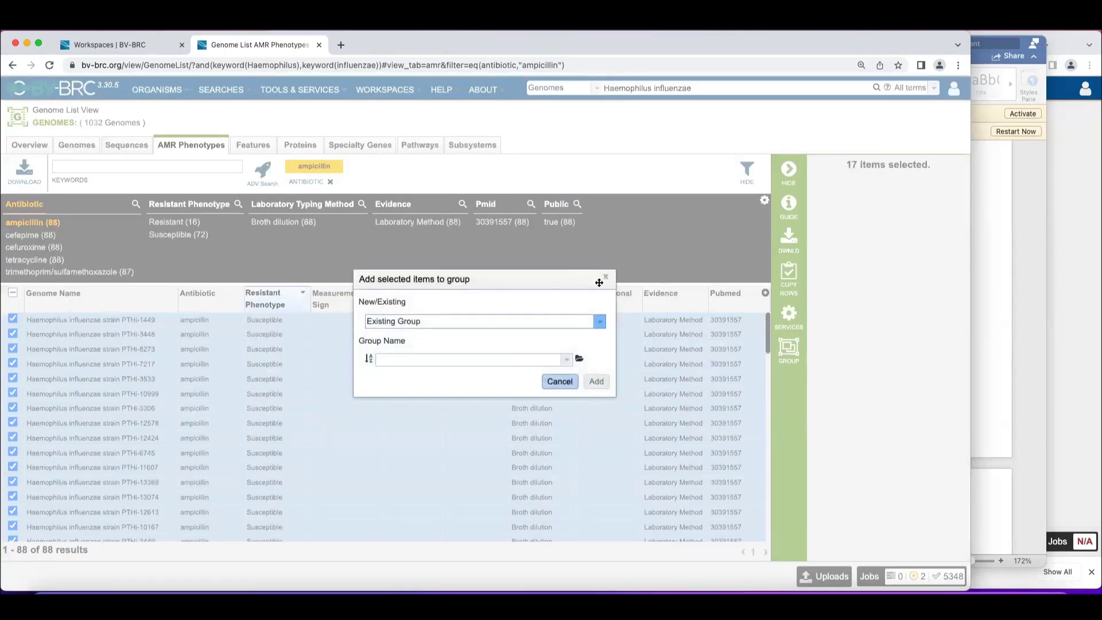
click(567, 386)
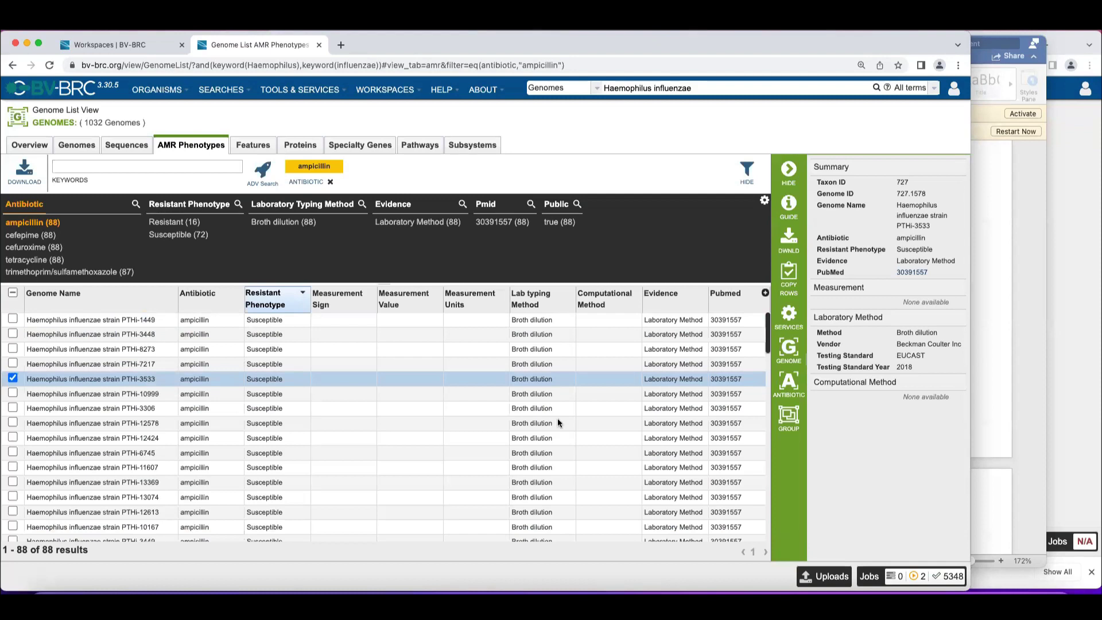
click(558, 423)
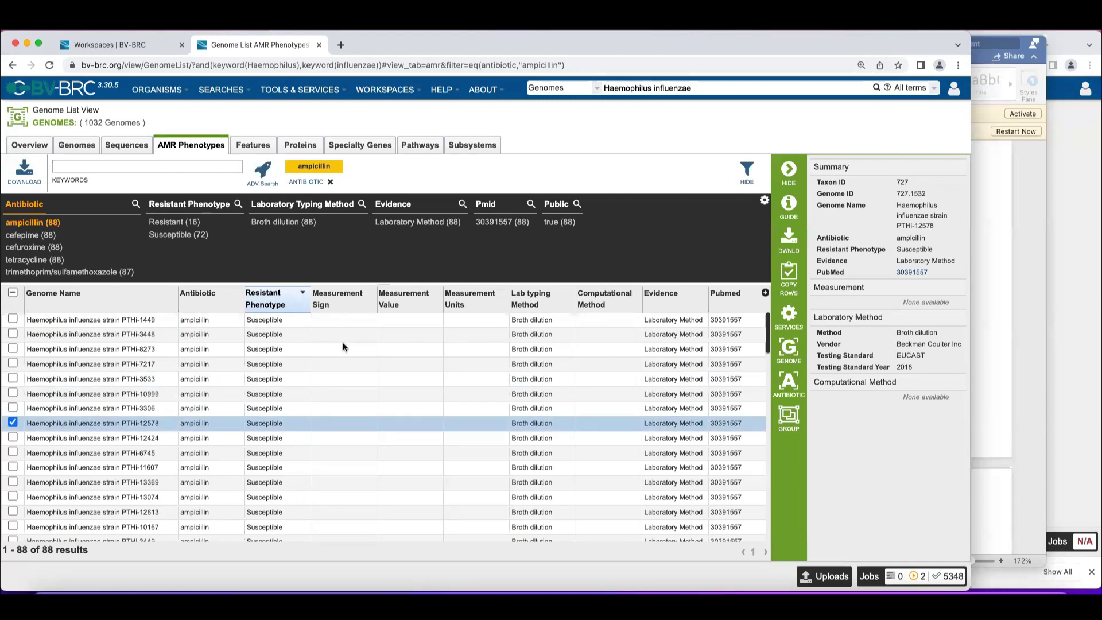
Return to the genome list and search genomes for haemophilus influenzae j612.
click(71, 146)
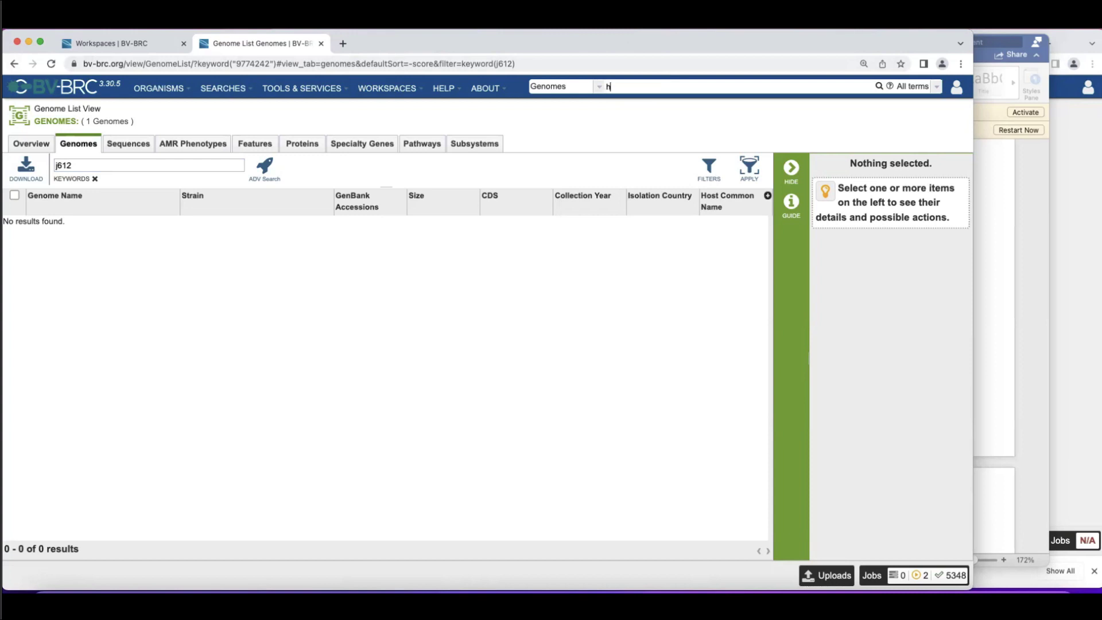
text(aemophil)
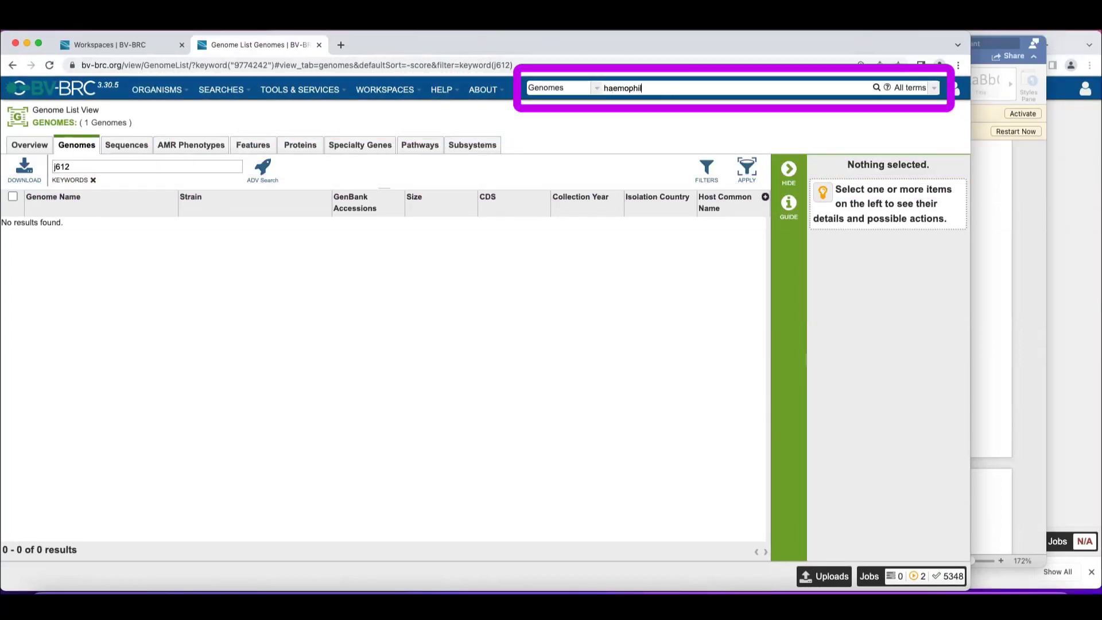
text(us influenzae j612)
key(Return)
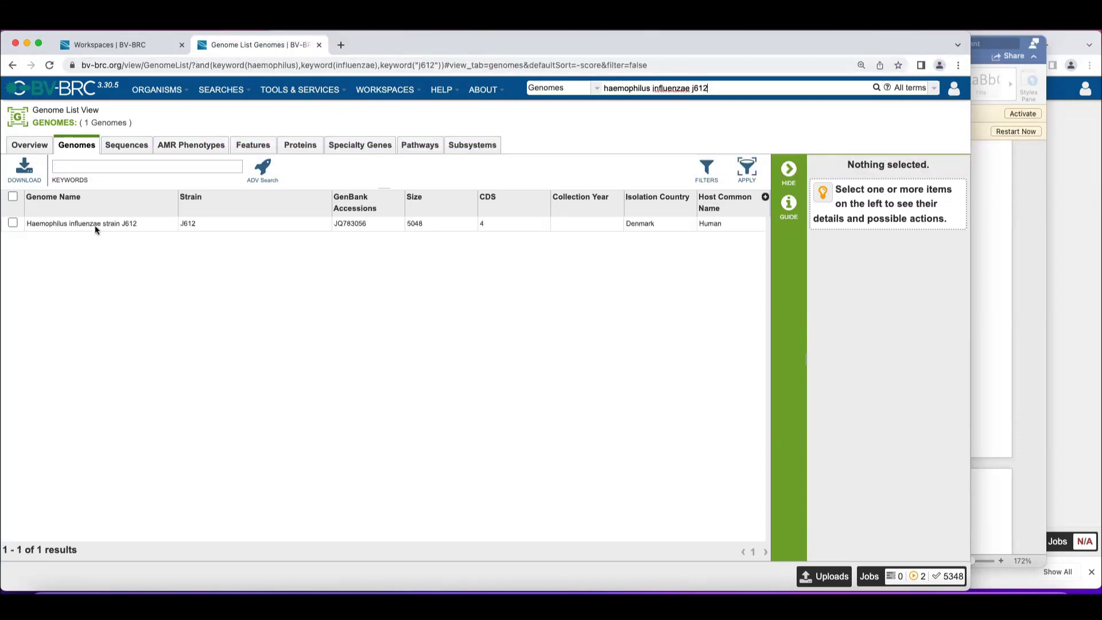
Select the Haemophilus influenzae strain J612 genome and save it as a new genome group named Hinfluenzae_J612_plasmid in Genome Groups.
click(97, 225)
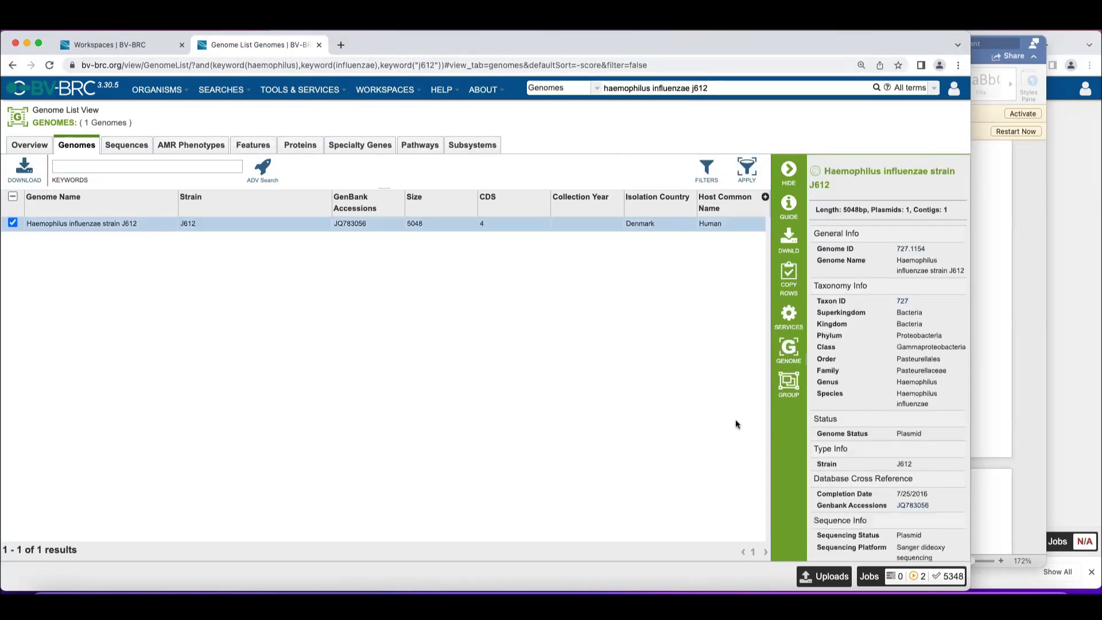
click(789, 384)
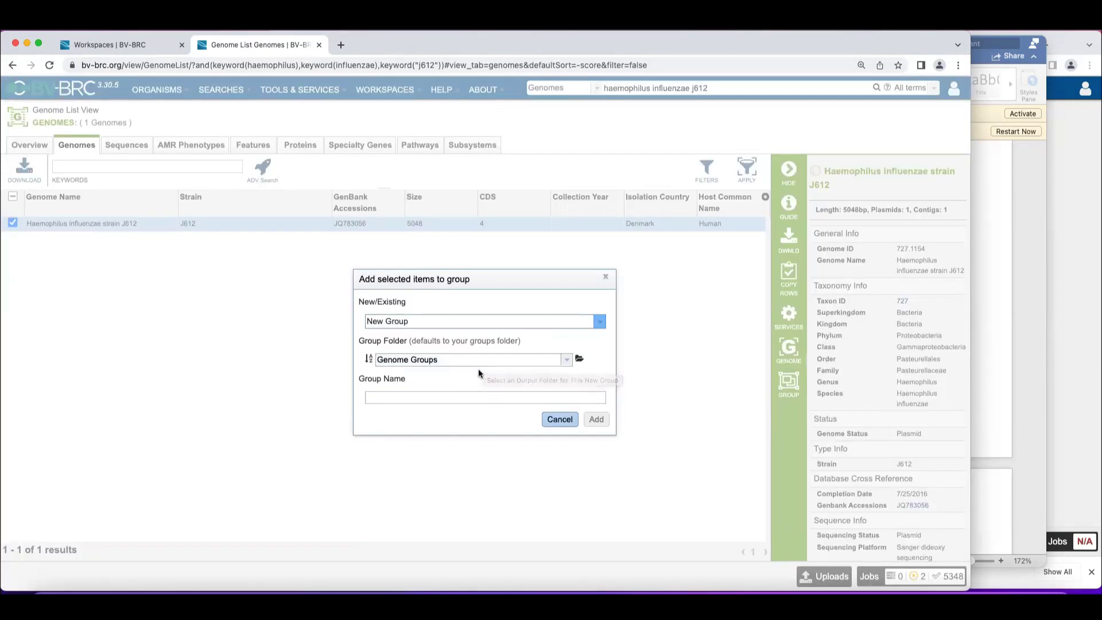
click(473, 398)
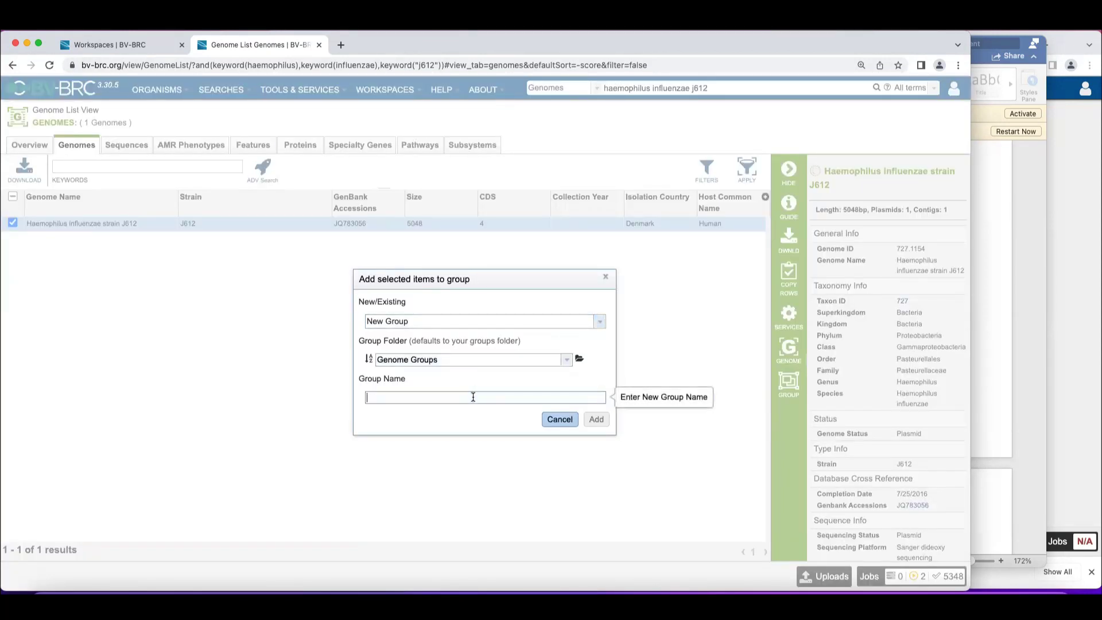
text(Hinfluenzae)
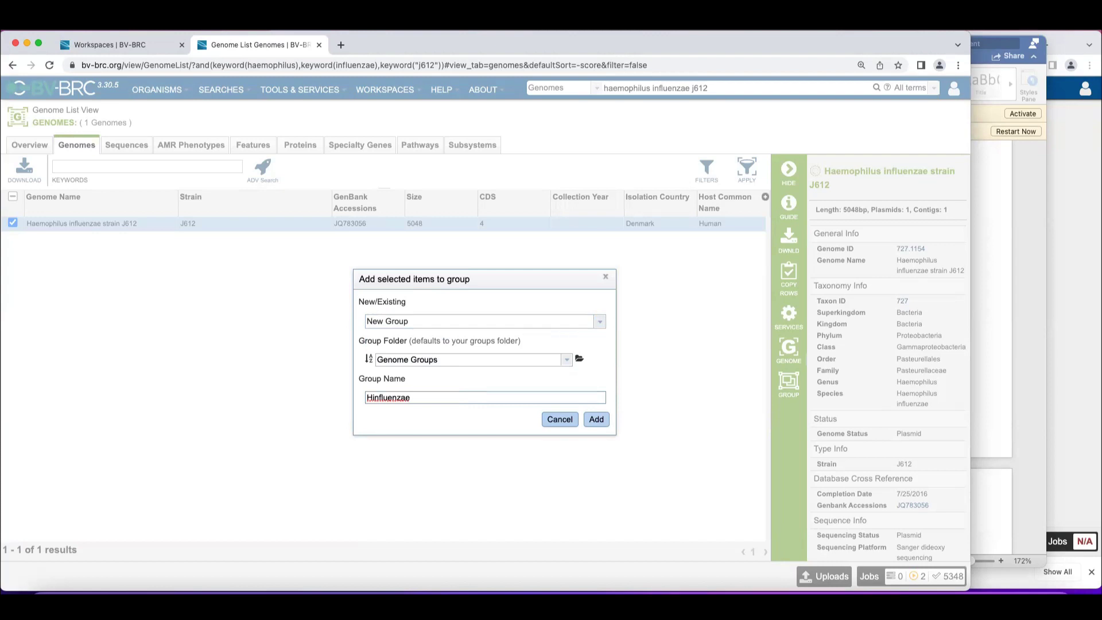
text(_J612_plasmid)
click(594, 423)
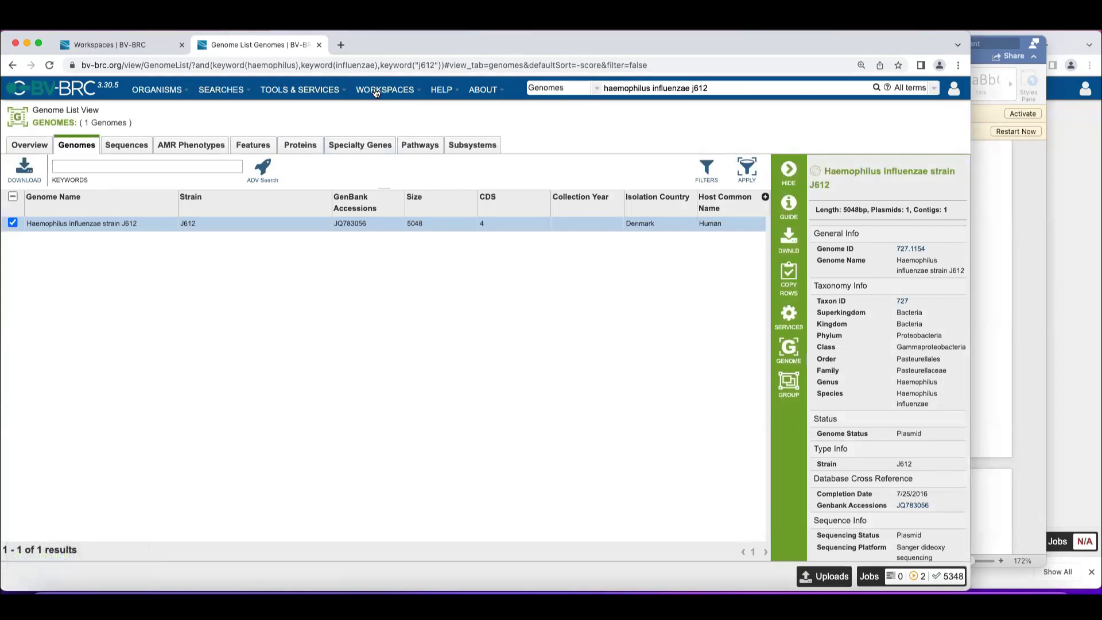
Open the Phylogenetic_Tree folder inside AMR_Workshop in the public BV-BRC Workshop workspace.
click(376, 94)
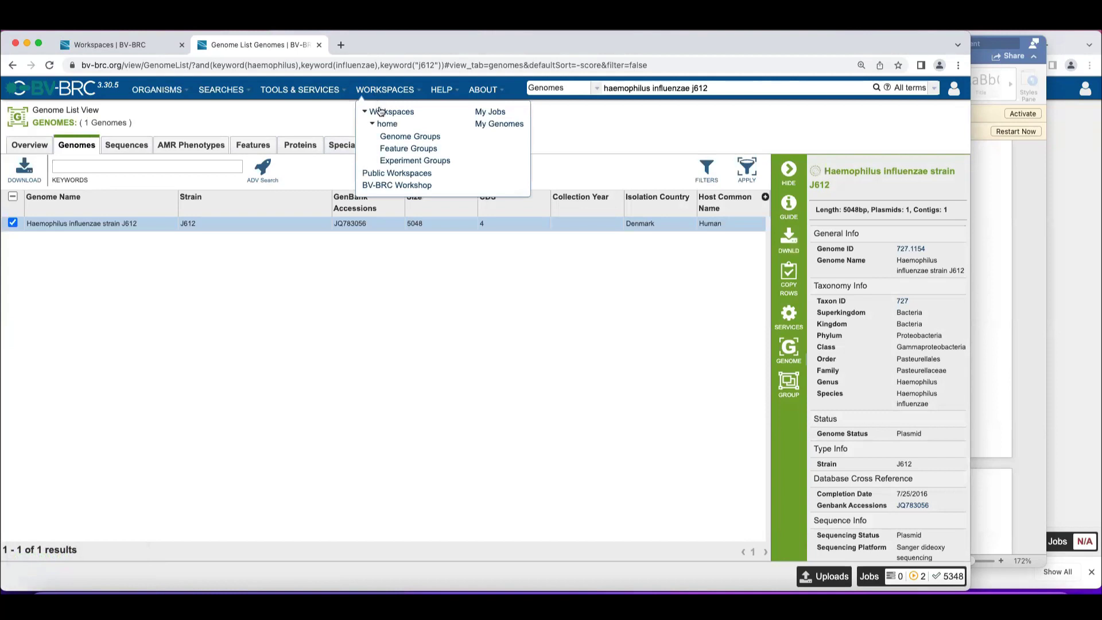
click(384, 186)
click(13, 180)
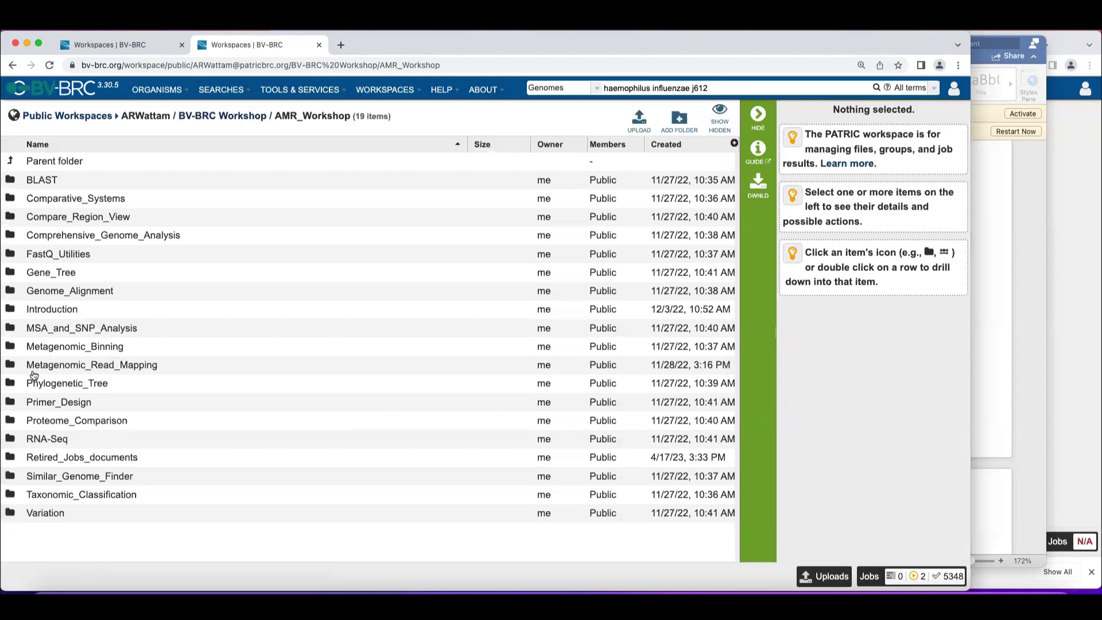
click(11, 388)
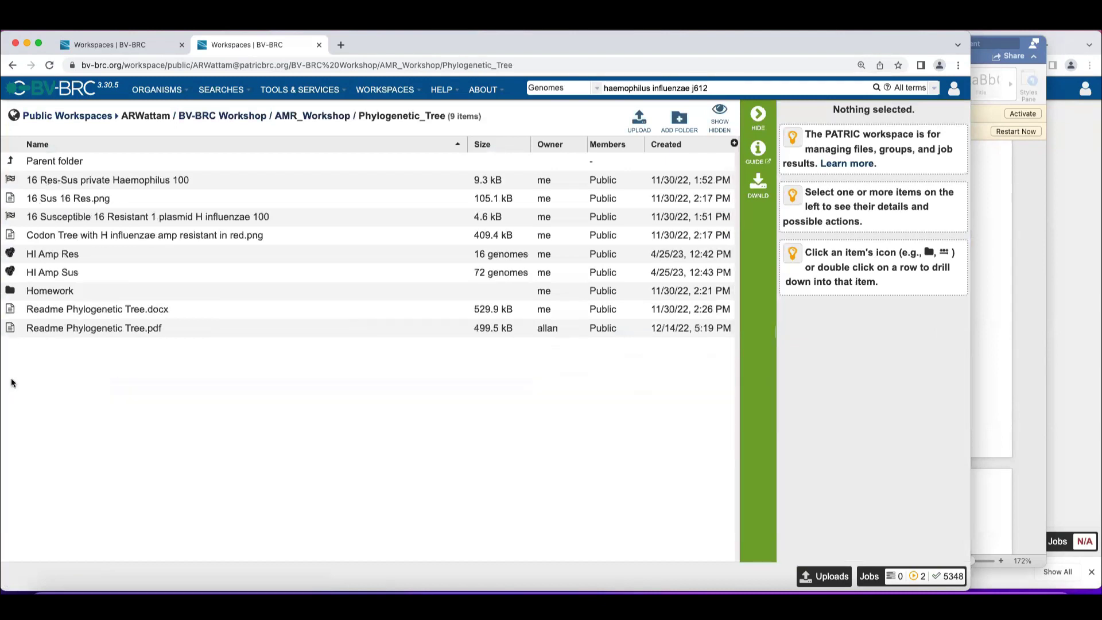
Examine the details of the HI Amp Res and HI Amp Sus genome groups in the folder.
click(74, 257)
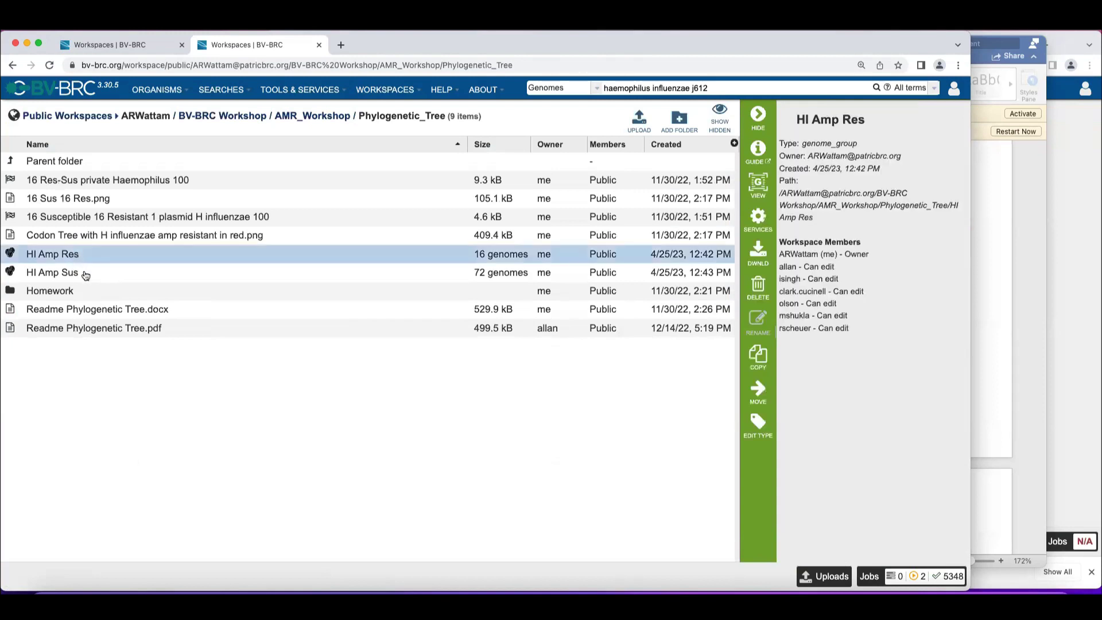
click(94, 274)
click(97, 256)
click(96, 270)
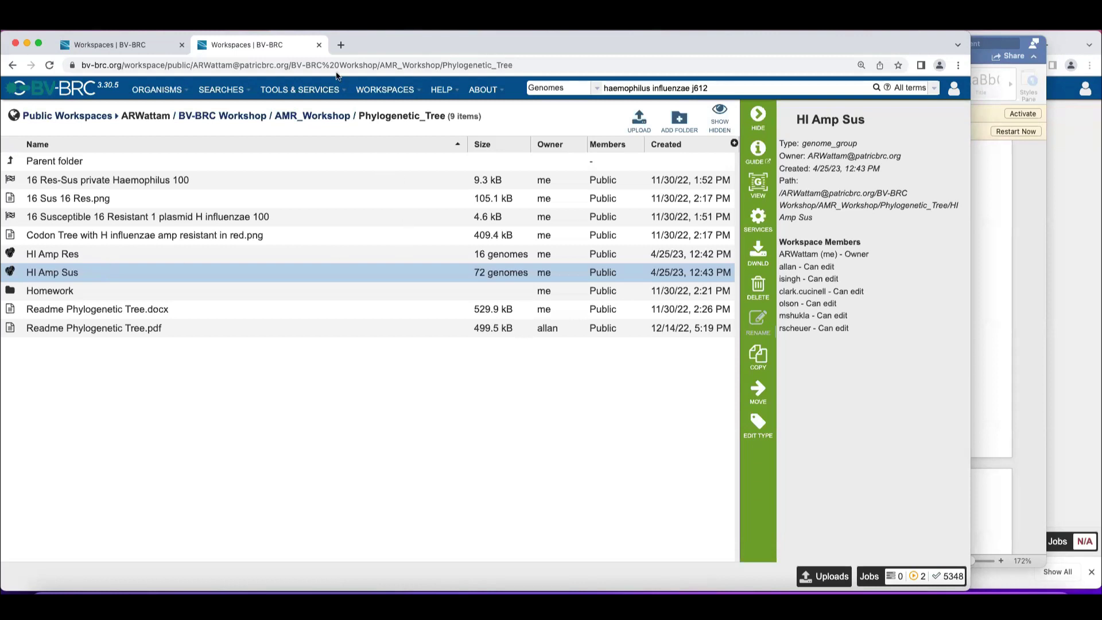
Open the Bacterial Genome Tree service and try to add the Hinfluenzae_J612_plasmid genome group as input.
click(307, 93)
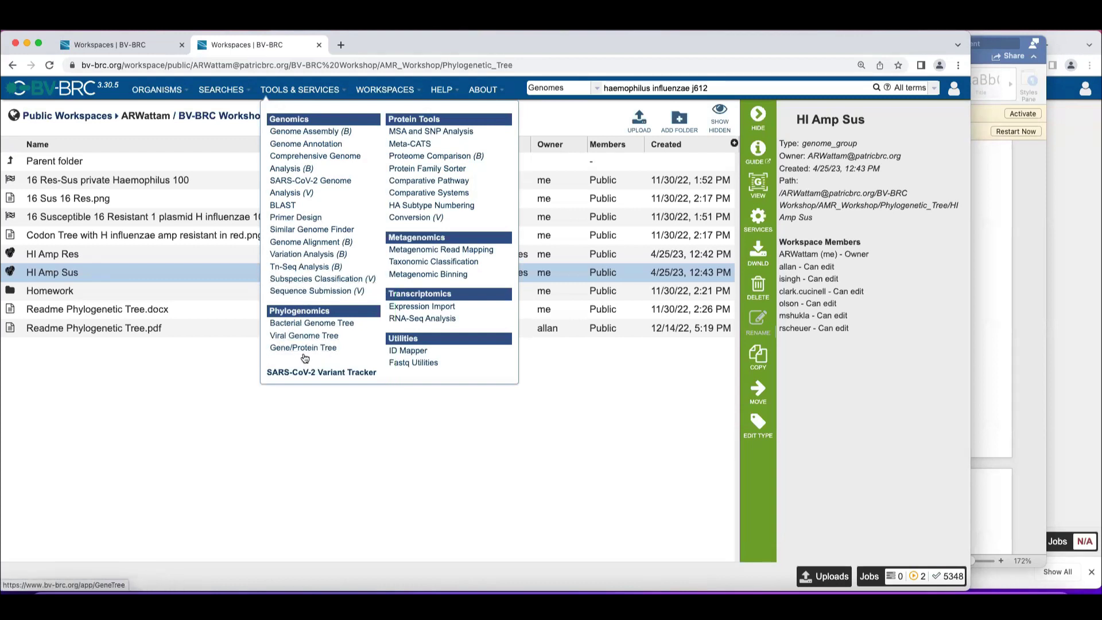
click(292, 325)
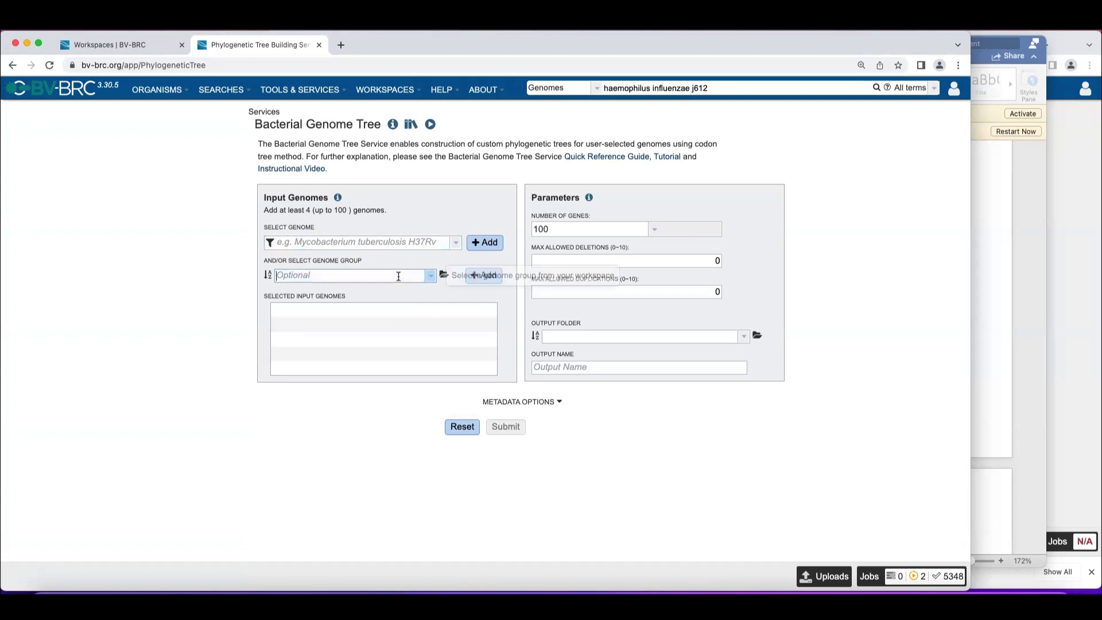
click(374, 273)
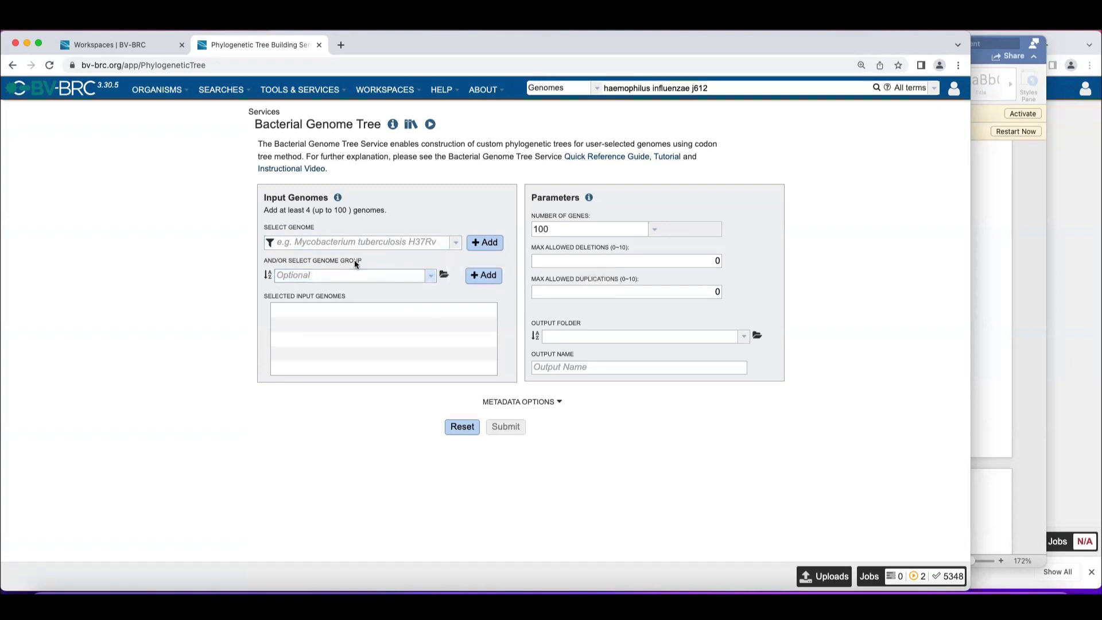
click(367, 275)
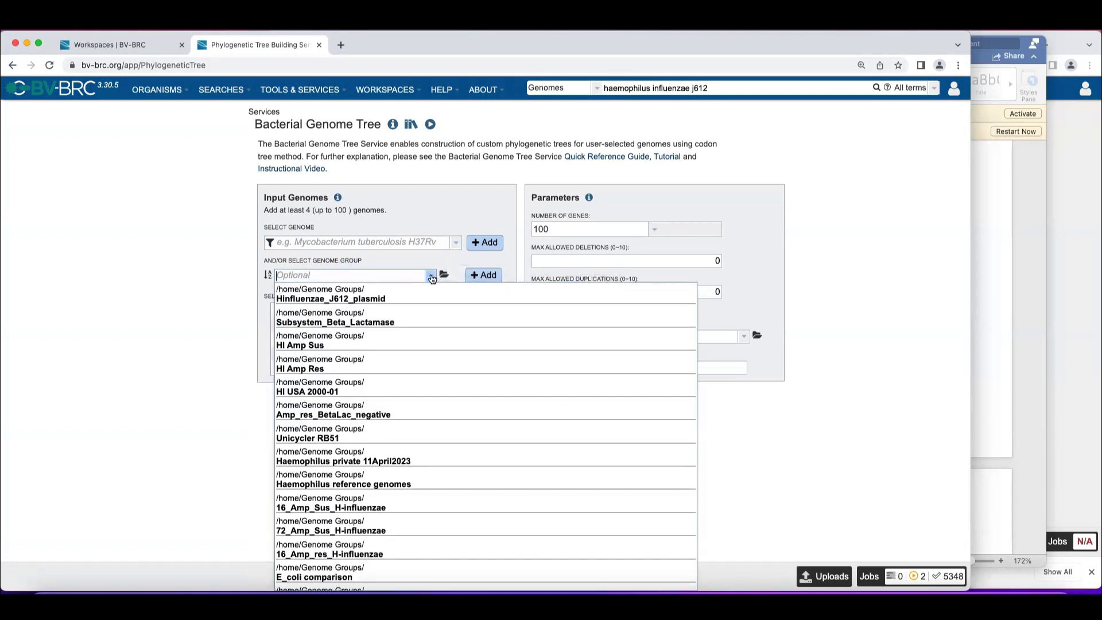
click(411, 297)
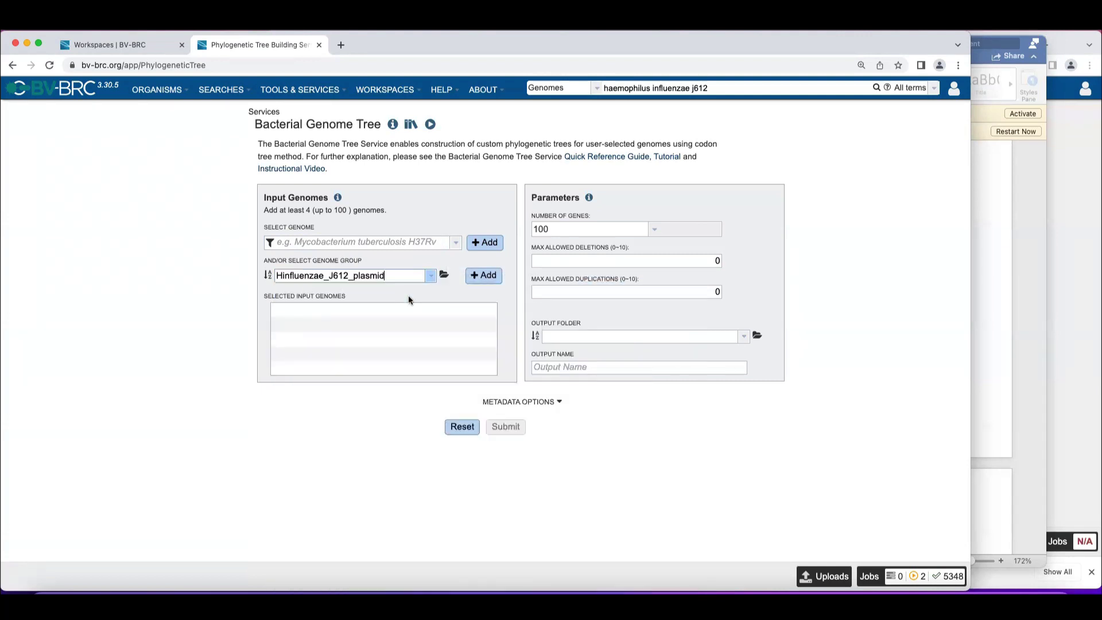
click(484, 276)
click(484, 276)
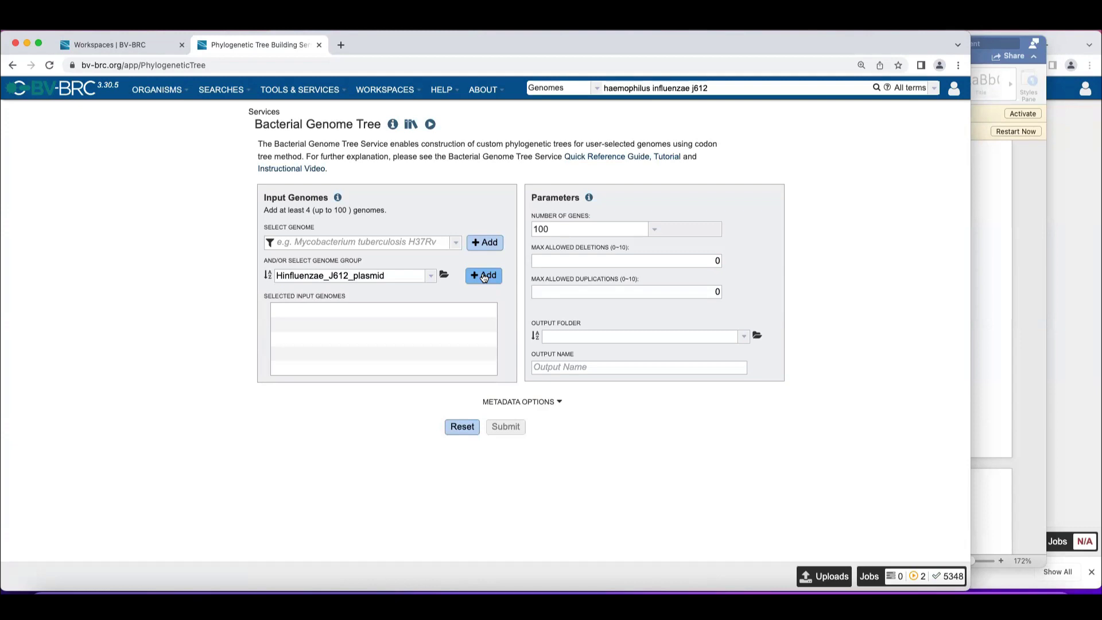
click(484, 276)
click(484, 276)
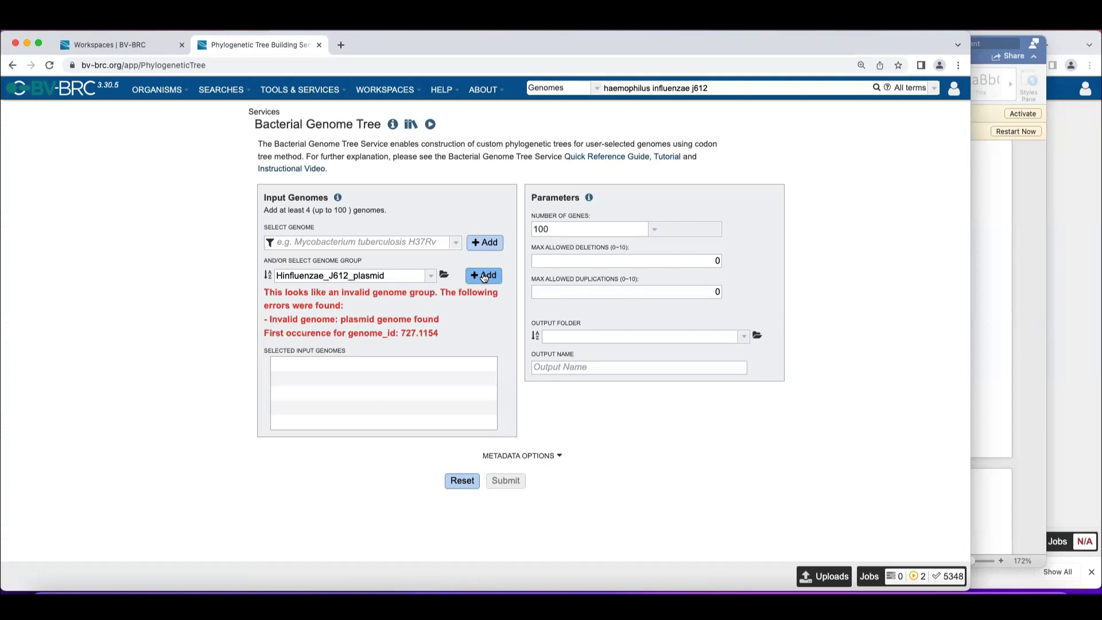
click(484, 275)
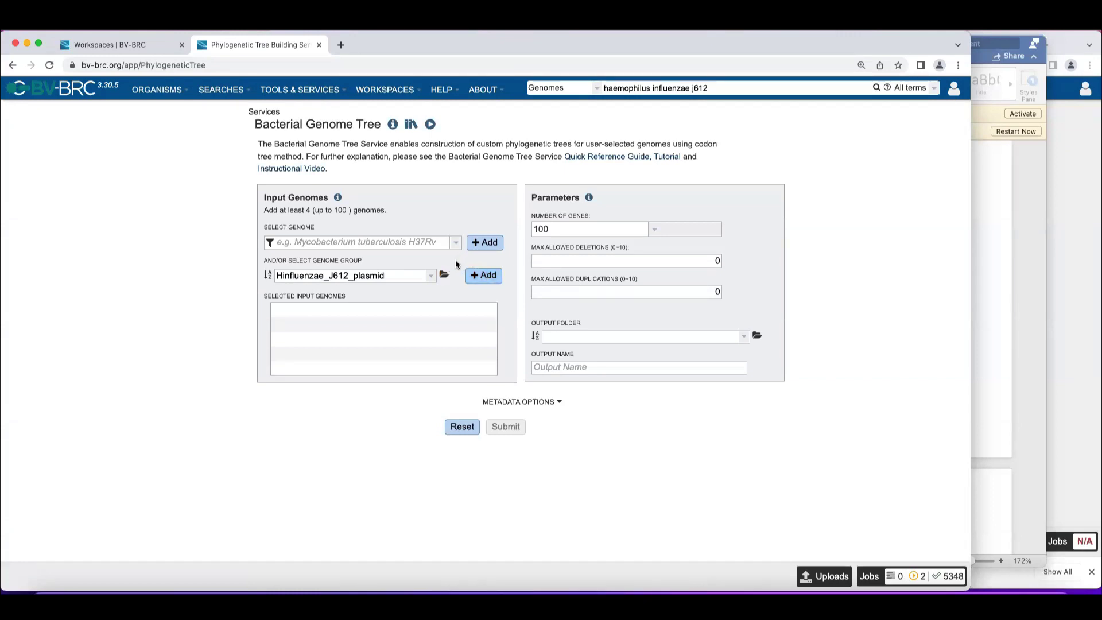
Find Haemophilus influenzae strain J612 by genome ID 727.1154 and add it to the selected input genomes.
click(440, 243)
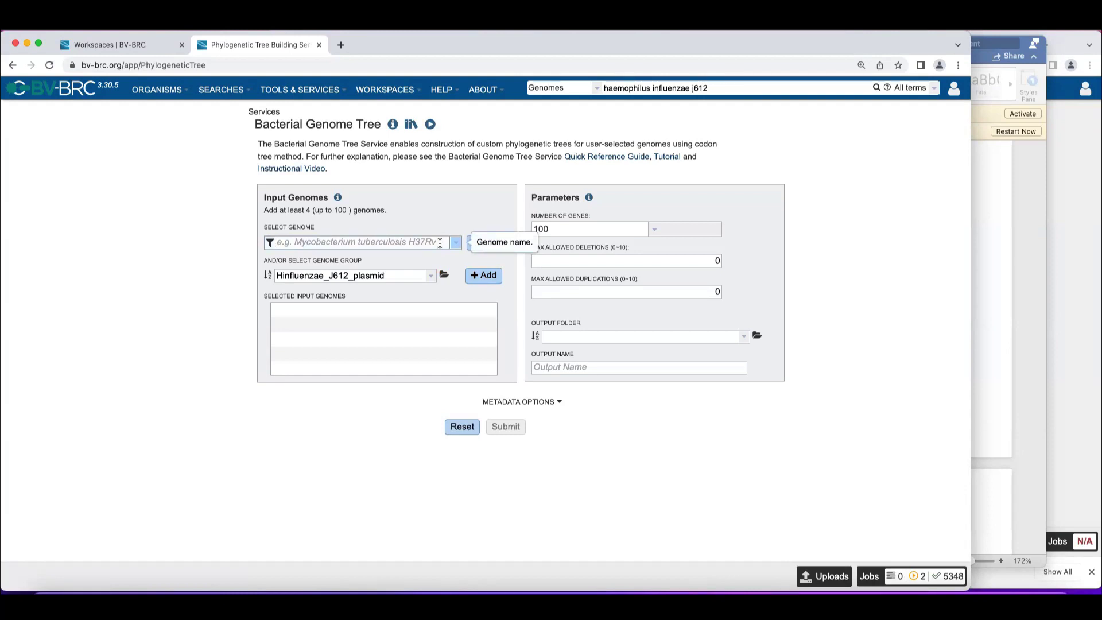
text(727.1154)
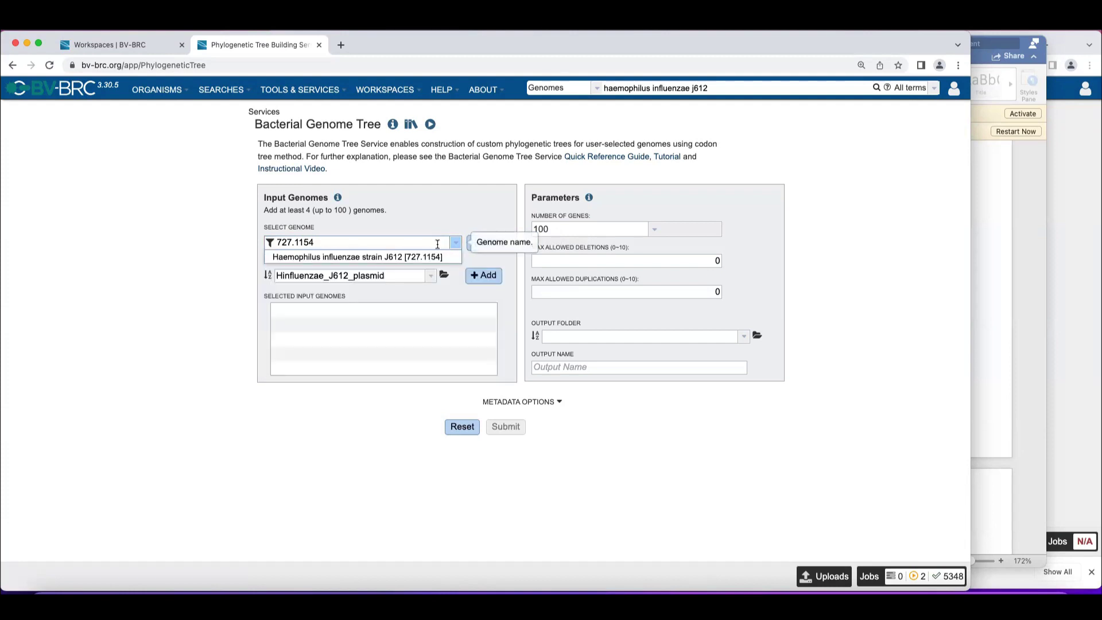
click(421, 258)
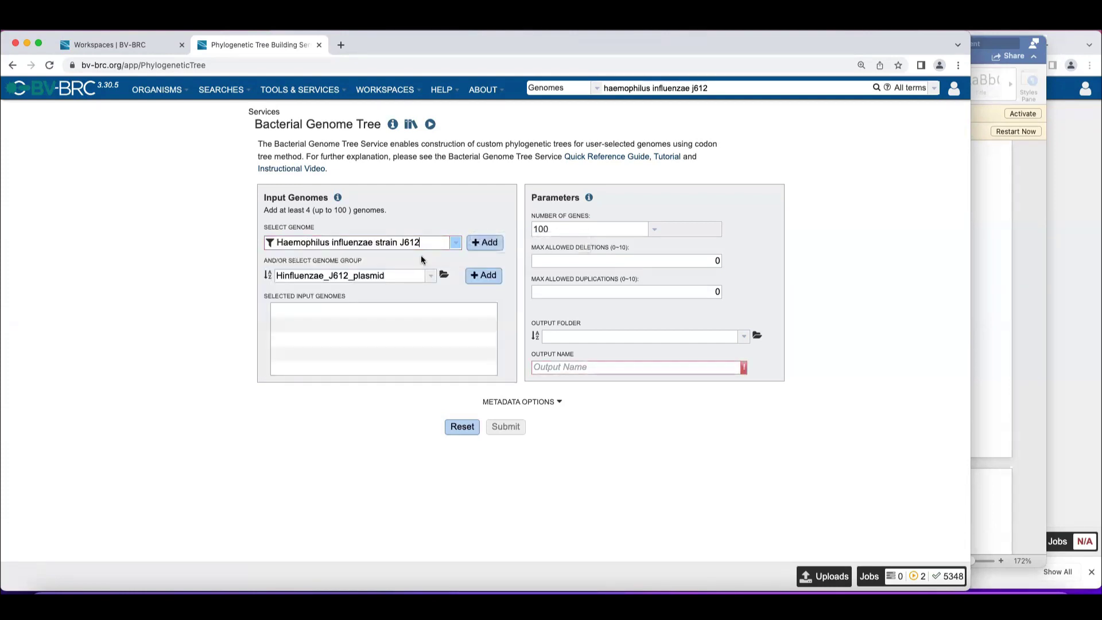
click(485, 244)
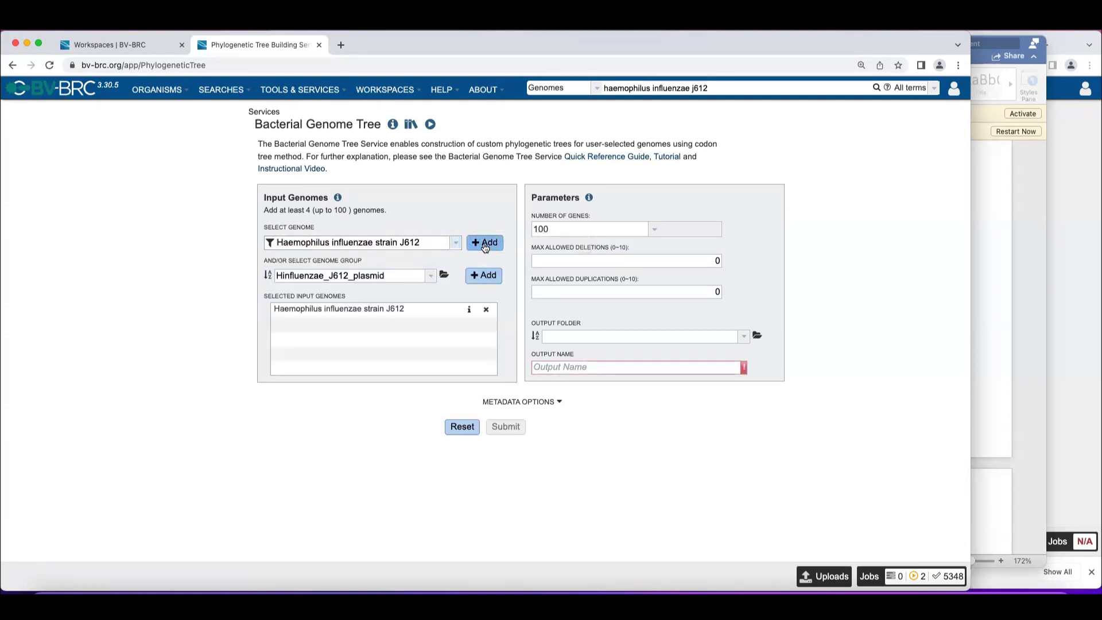
Add the HI Amp Sus and HI Amp Res genome groups to the selected input genomes.
click(431, 277)
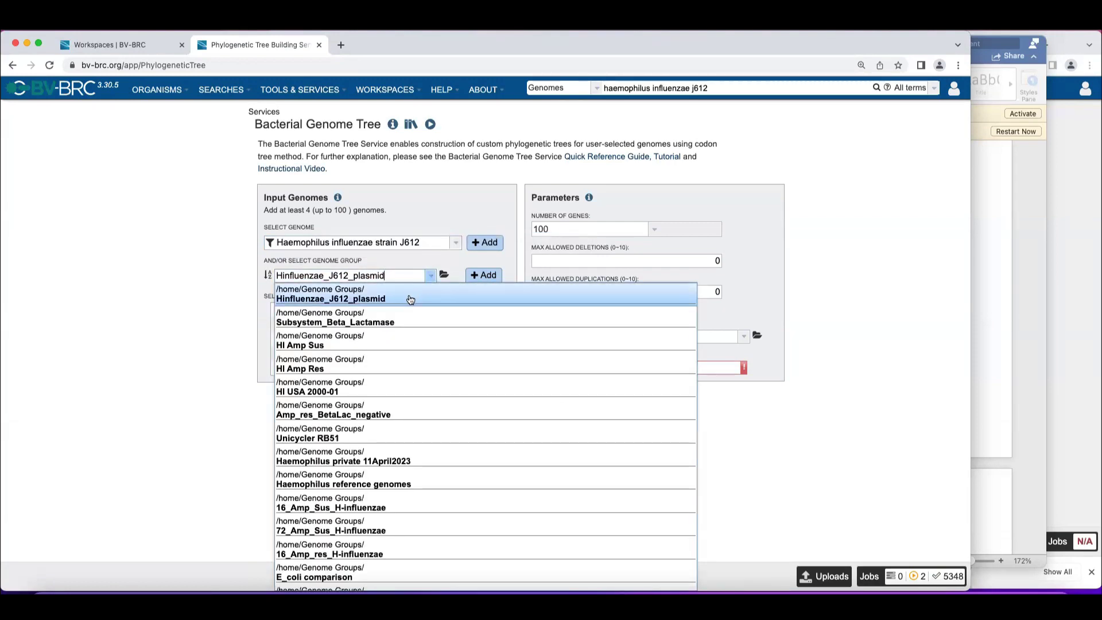
click(396, 341)
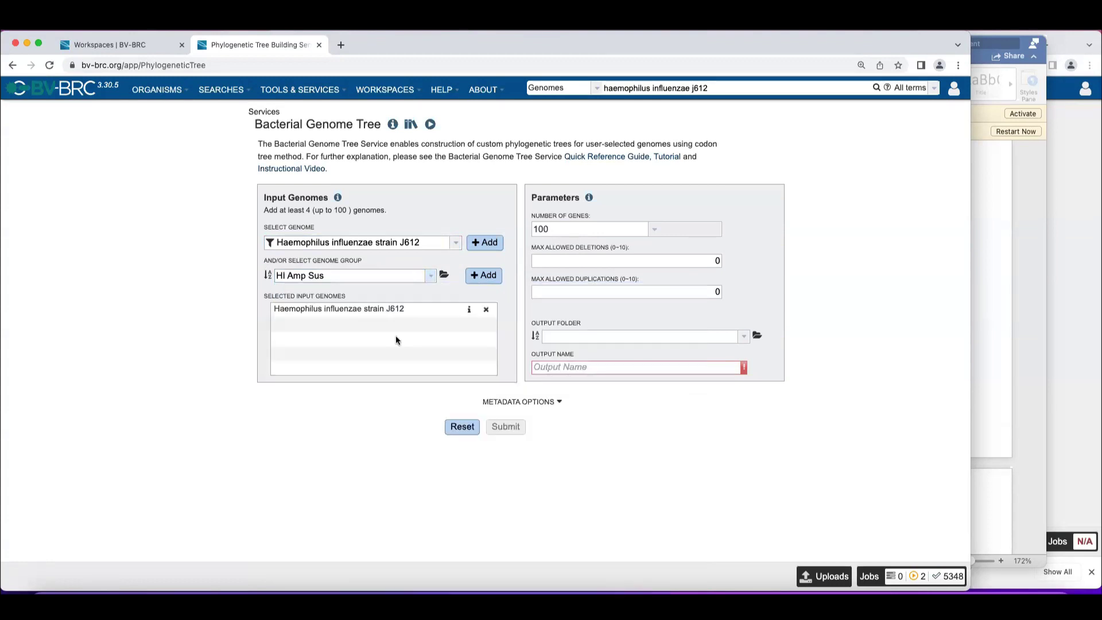
click(486, 276)
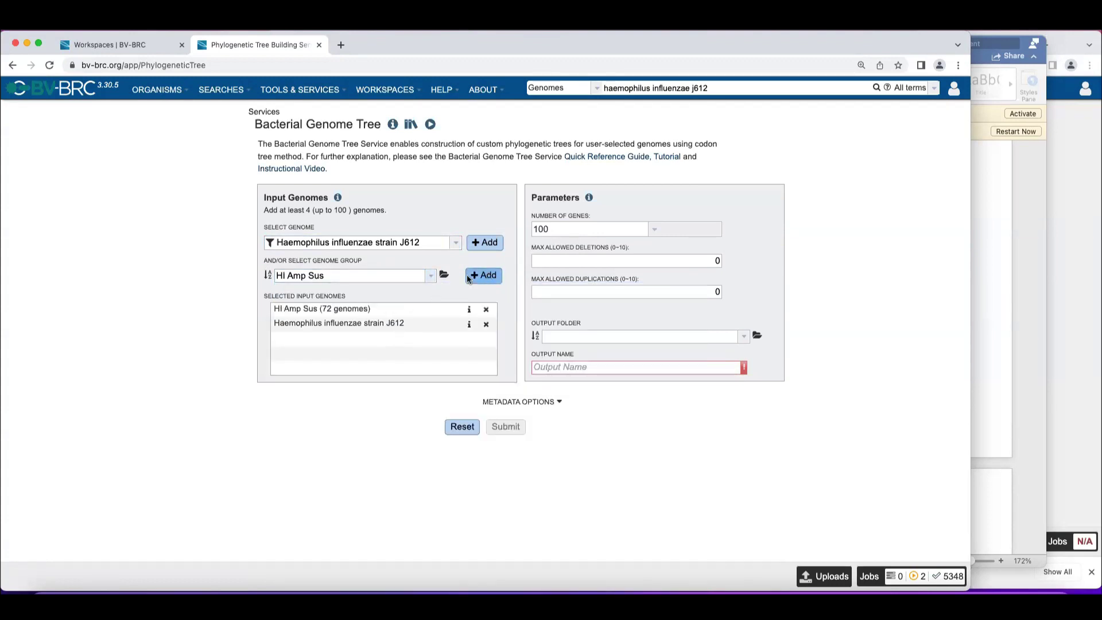
click(430, 276)
click(404, 358)
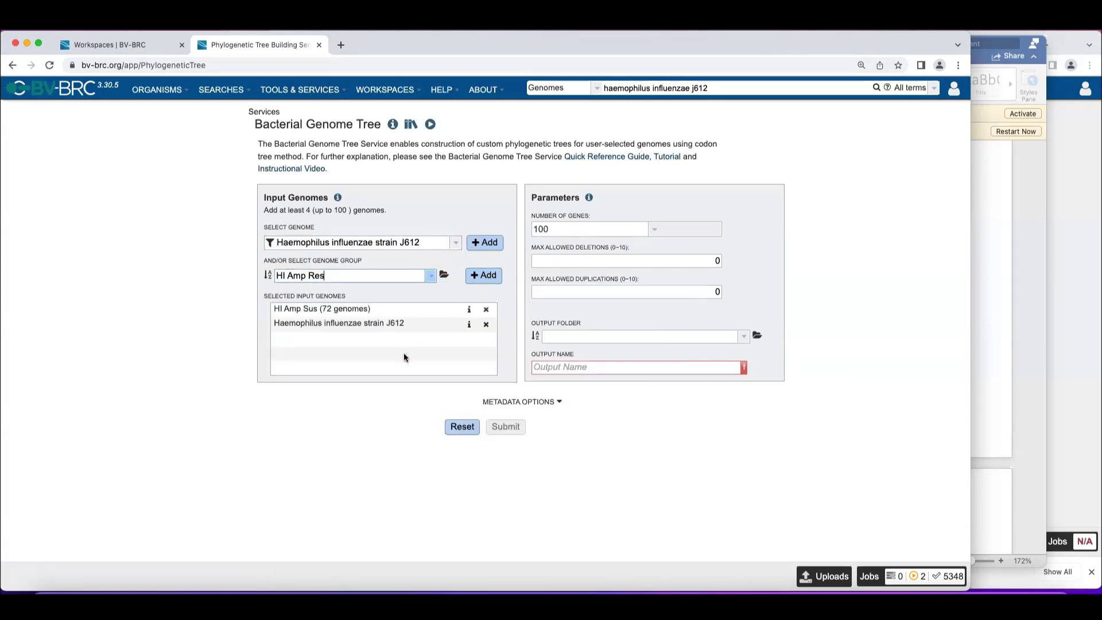
click(482, 276)
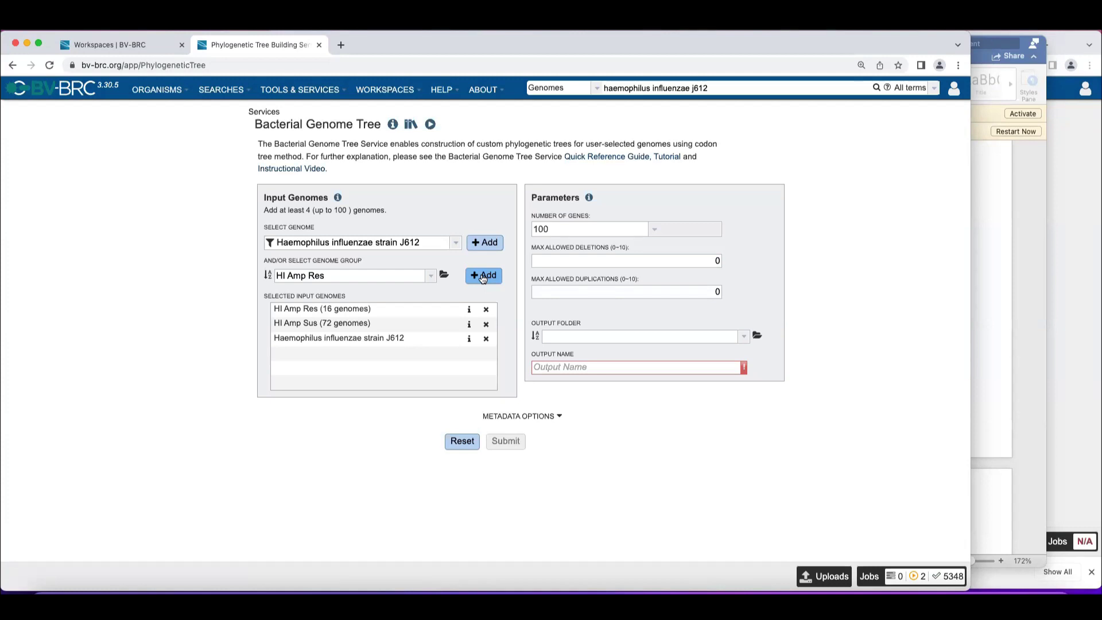
Set the number of genes for the tree to 20.
click(630, 230)
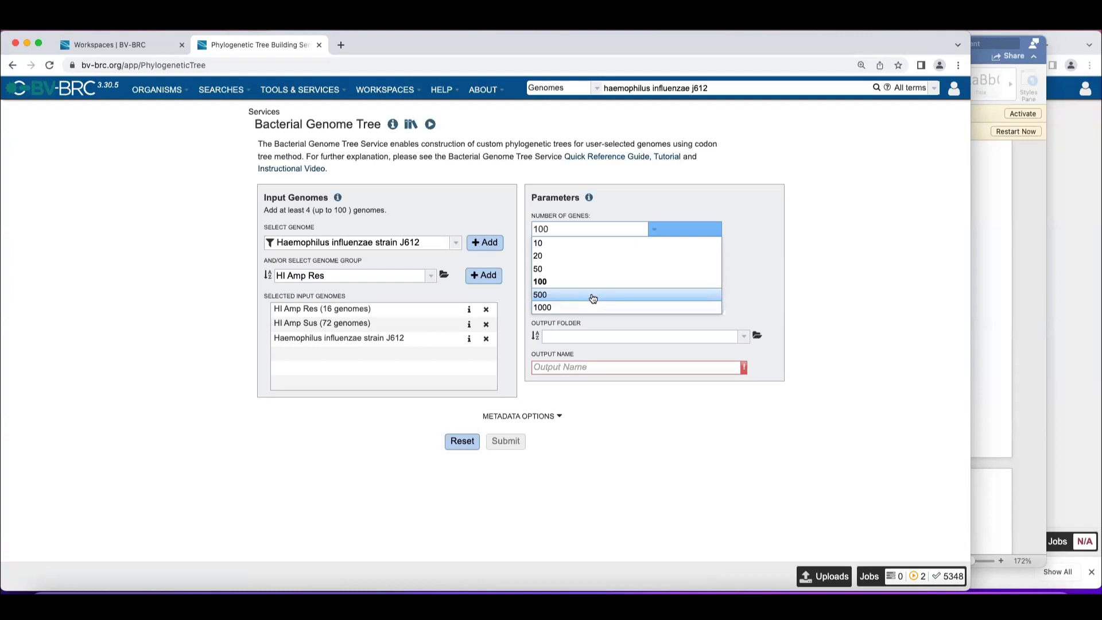
click(572, 257)
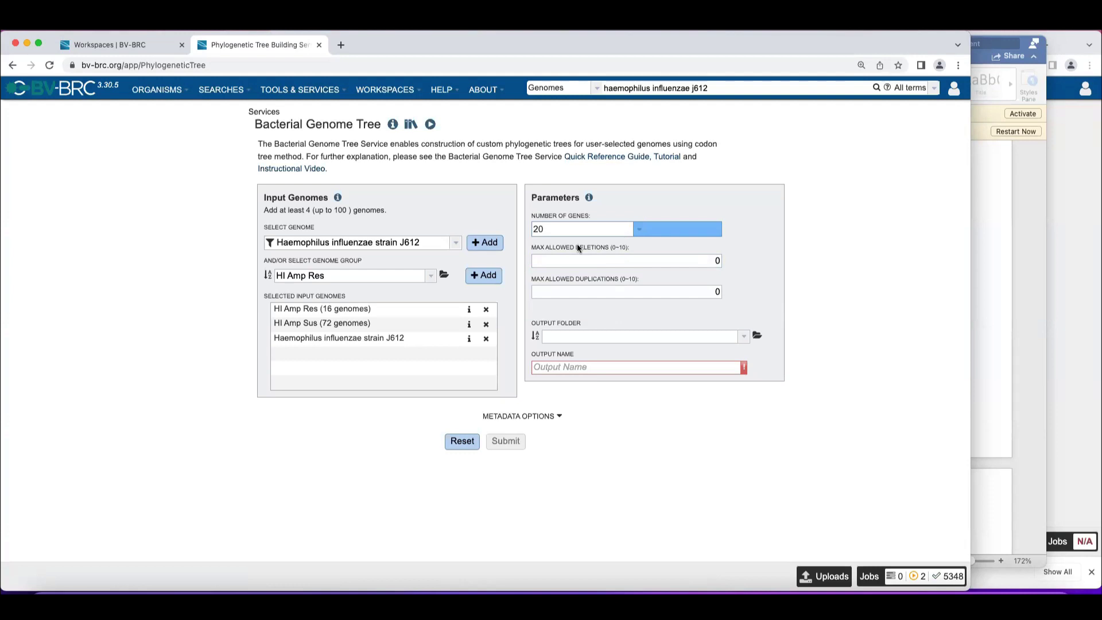
click(688, 263)
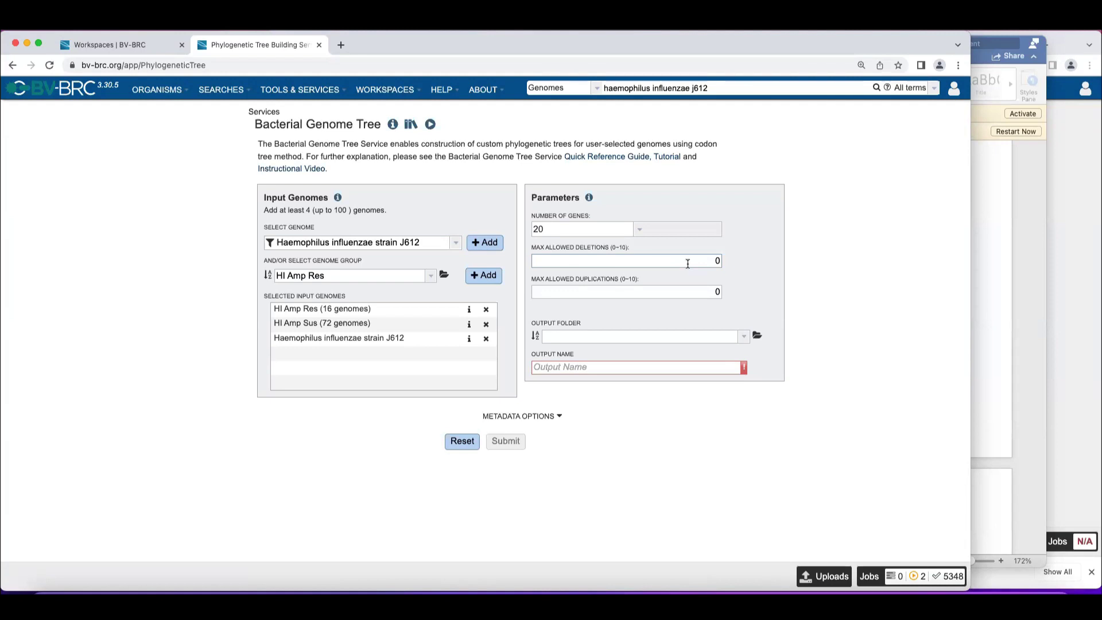
click(688, 264)
Set the output folder to UVa April 2023, name the output Tree_including_J612, and submit the tree job.
click(711, 336)
click(674, 96)
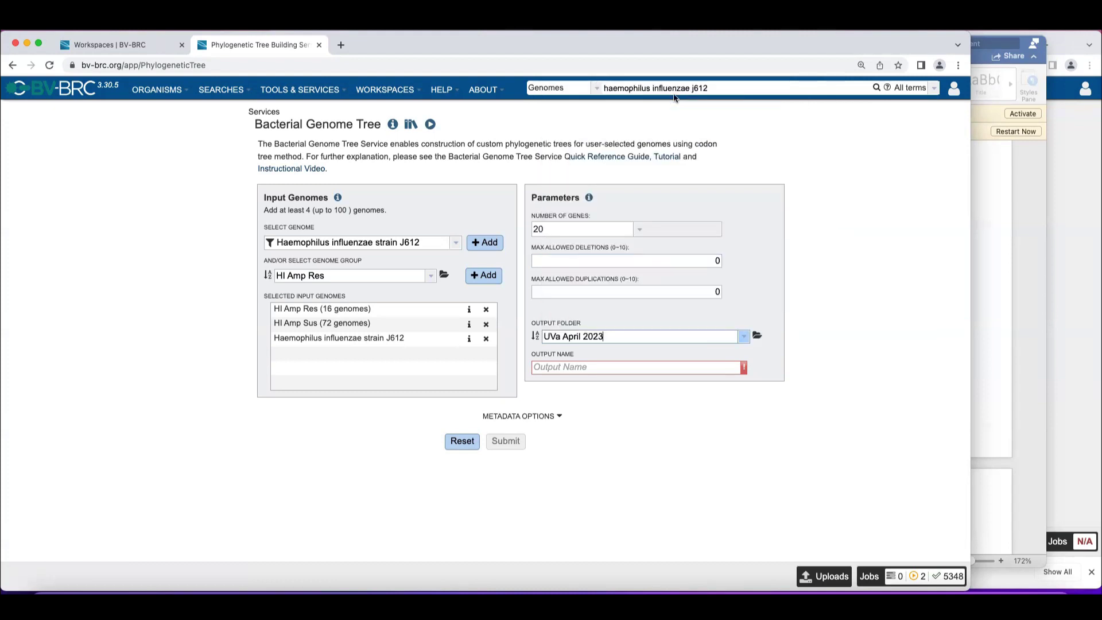
click(677, 368)
text(Tree_inclu)
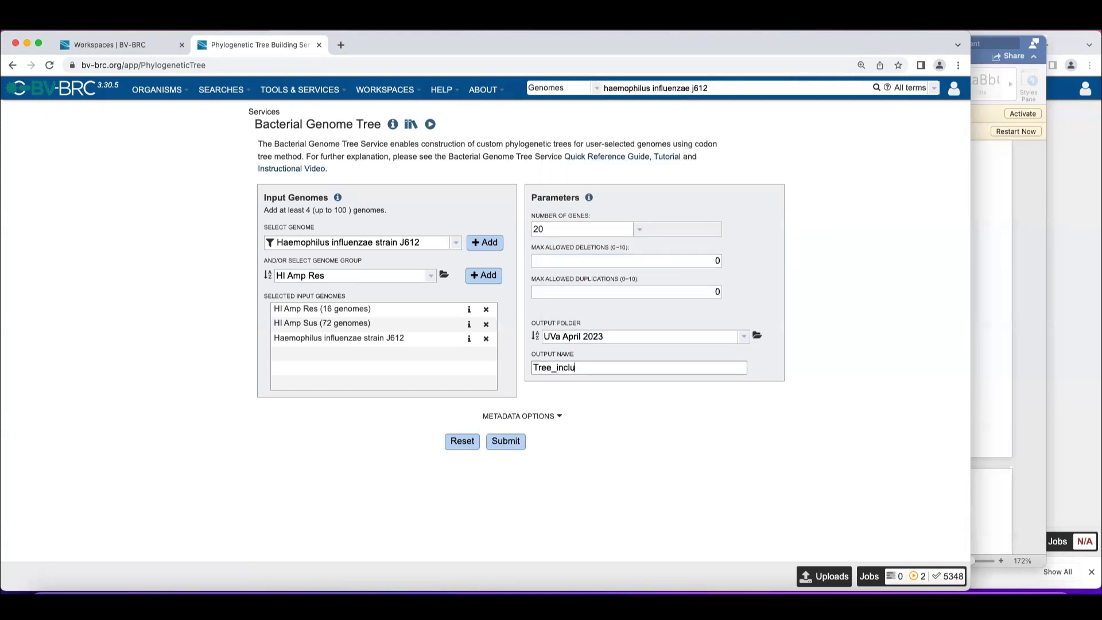
text(ding_J612)
click(500, 444)
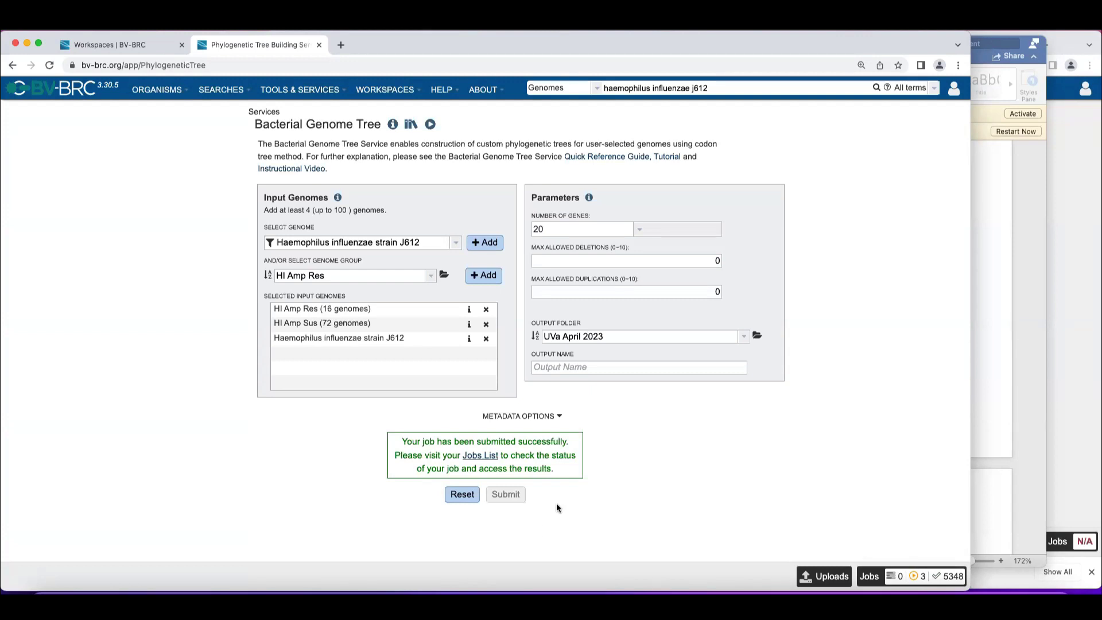
Open the jobs list and go back to the Bacterial Genome Tree form.
click(868, 577)
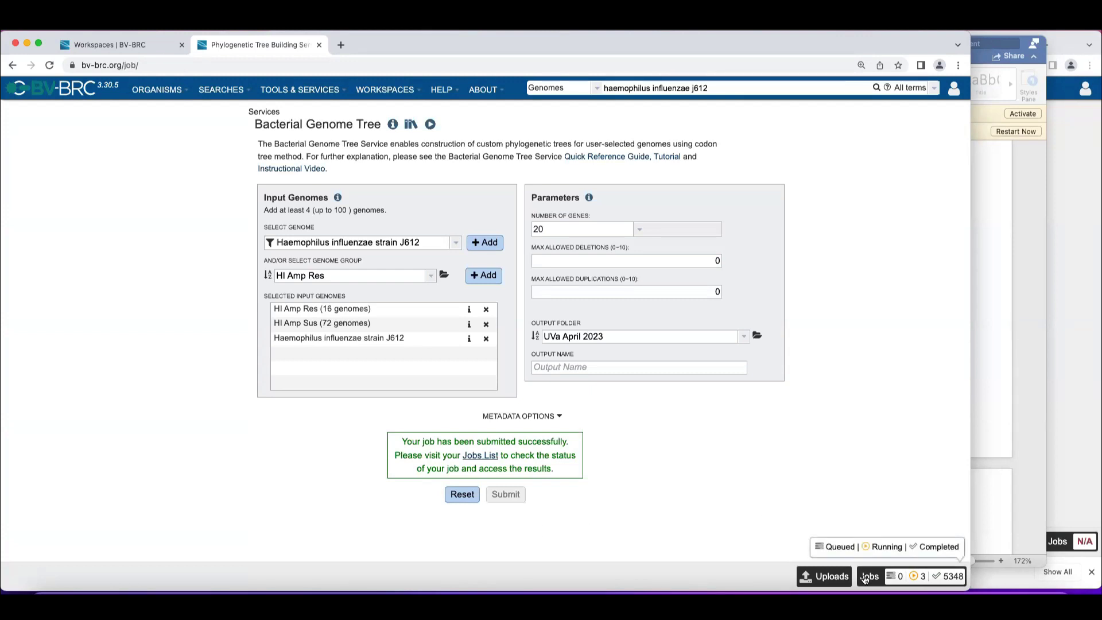
click(12, 65)
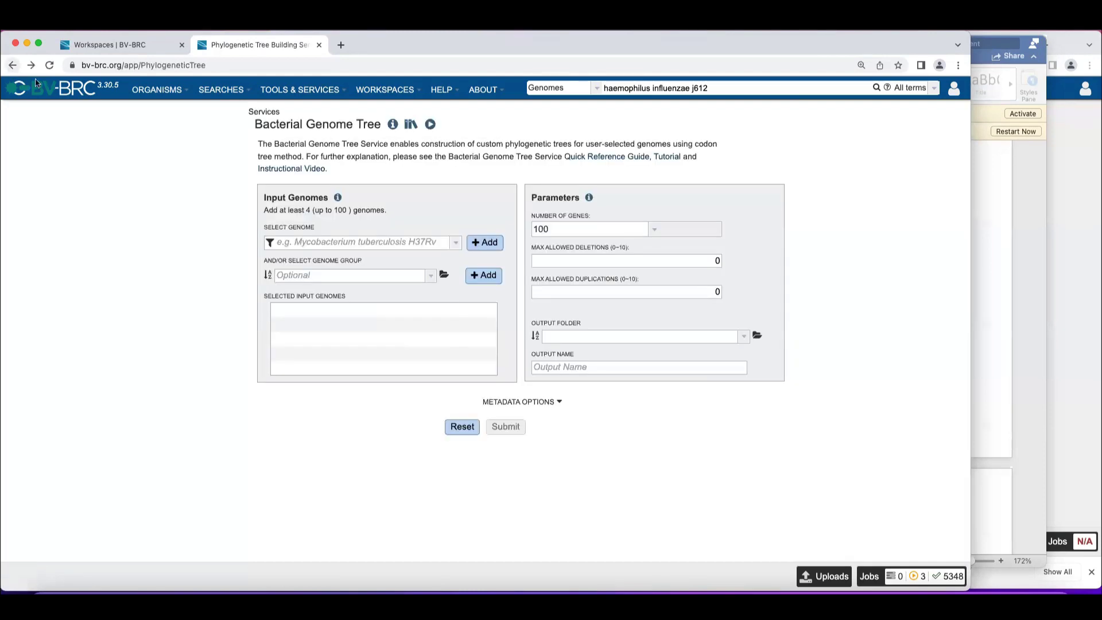
Add the HI Amp Sus and HI Amp Res genome groups to the new tree's selected input genomes.
click(430, 275)
click(391, 338)
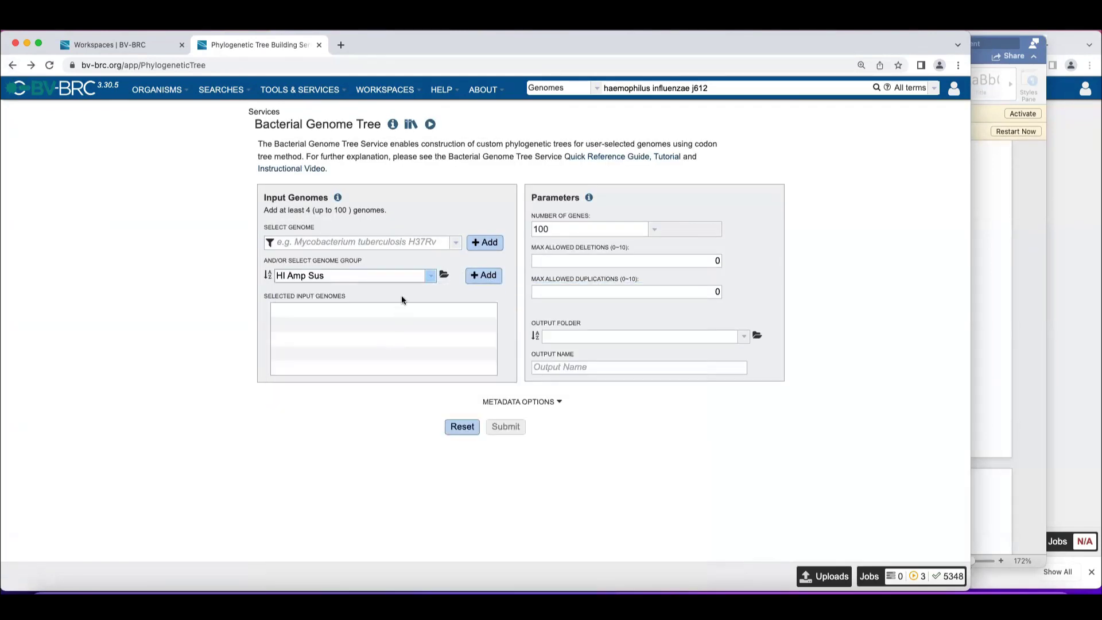
click(484, 275)
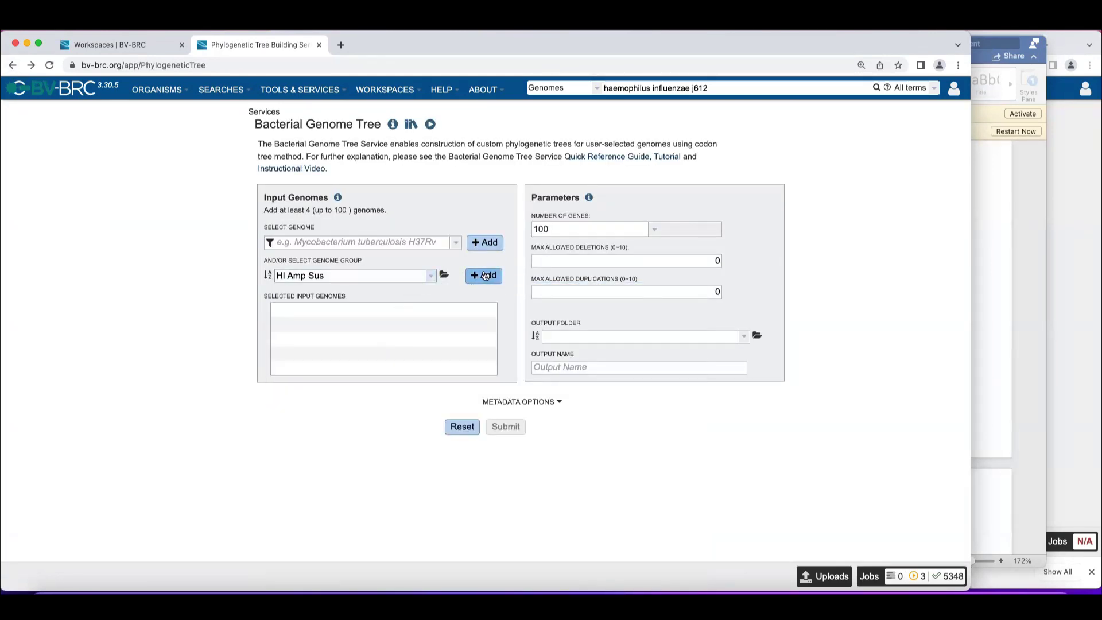
click(432, 276)
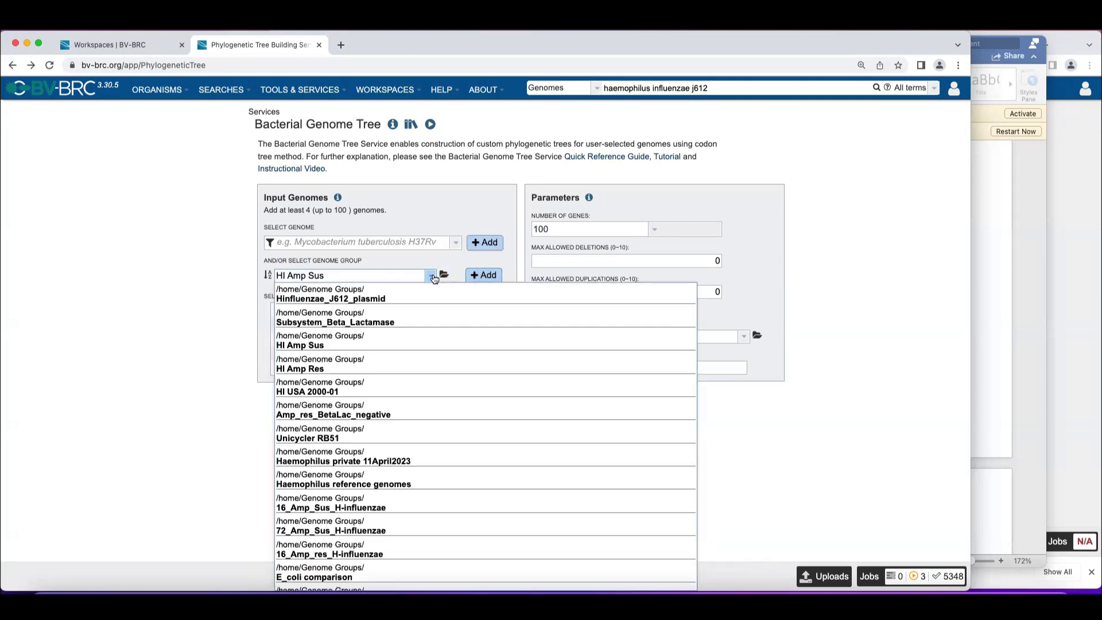
click(412, 362)
click(484, 275)
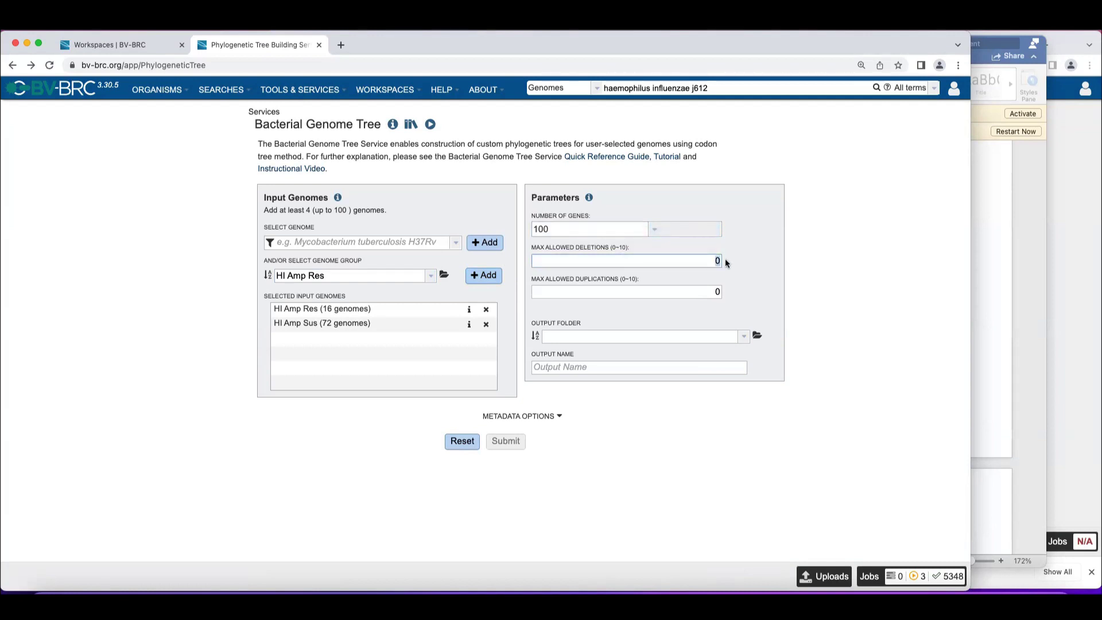
Set the maximum allowed deletions and duplications to 1 each, and choose UVa April 2023 as the output folder.
click(705, 289)
text(1)
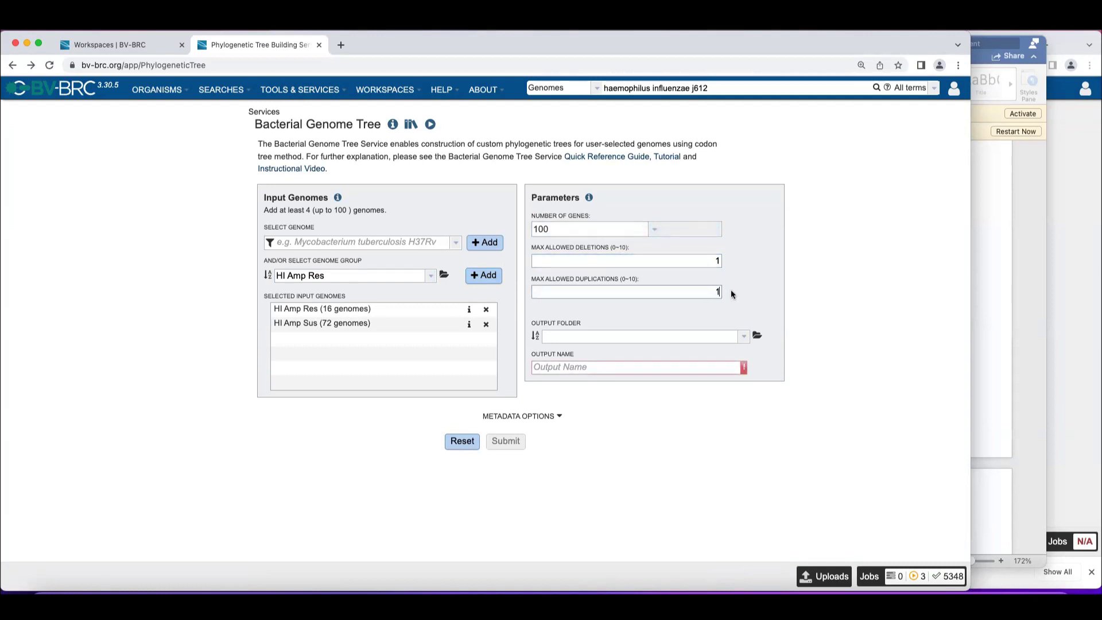
click(744, 337)
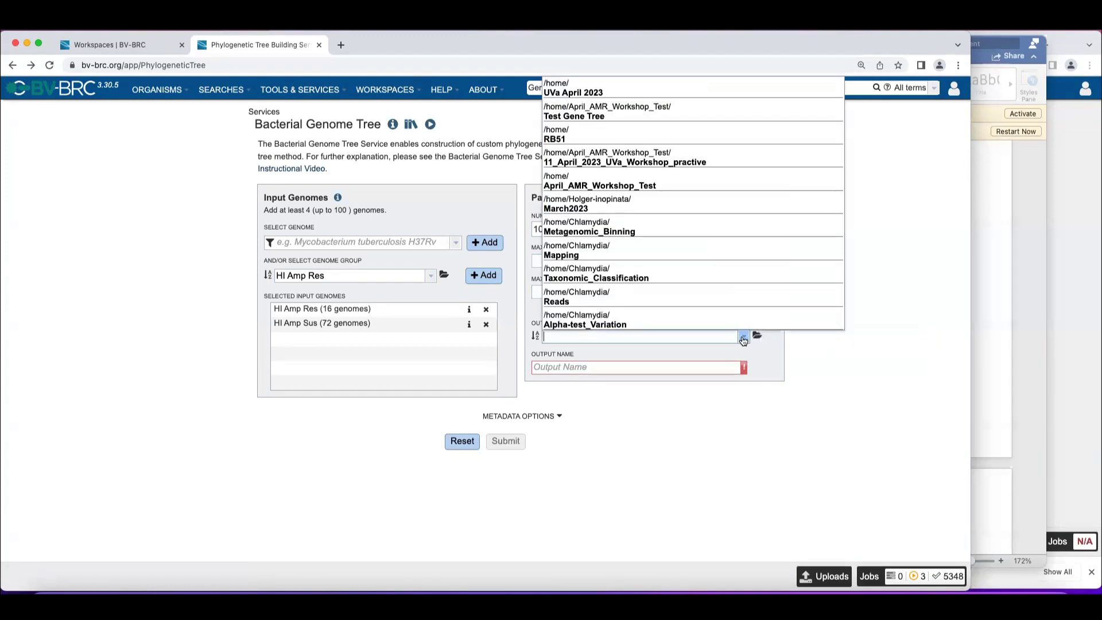
click(634, 90)
Name the output HI_Amp_res_sus_tree and submit the tree job.
click(722, 371)
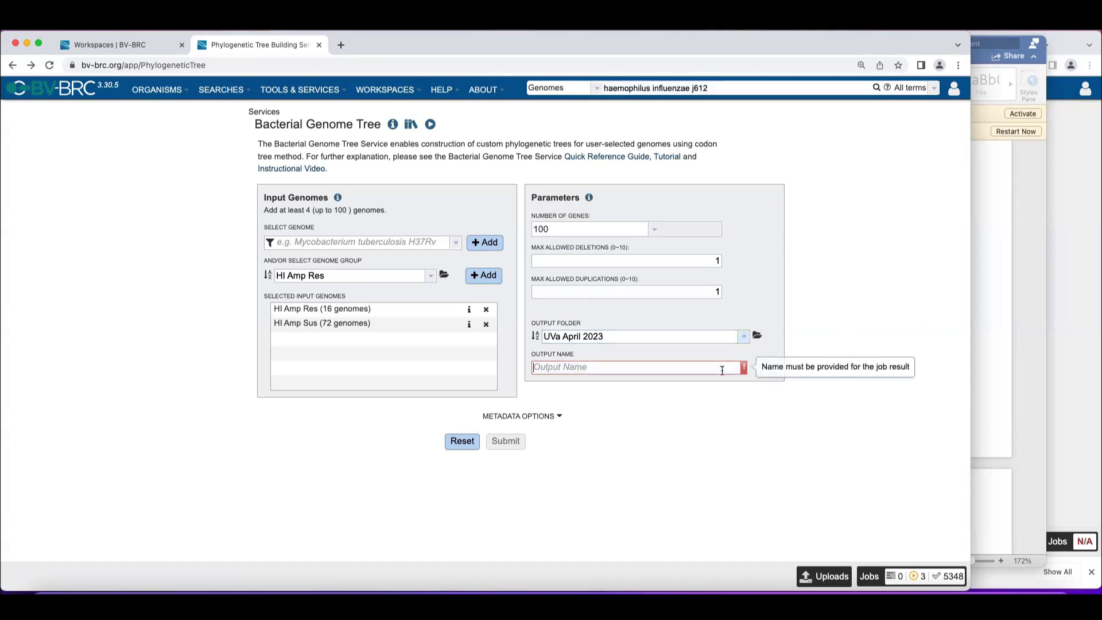
text(HI)
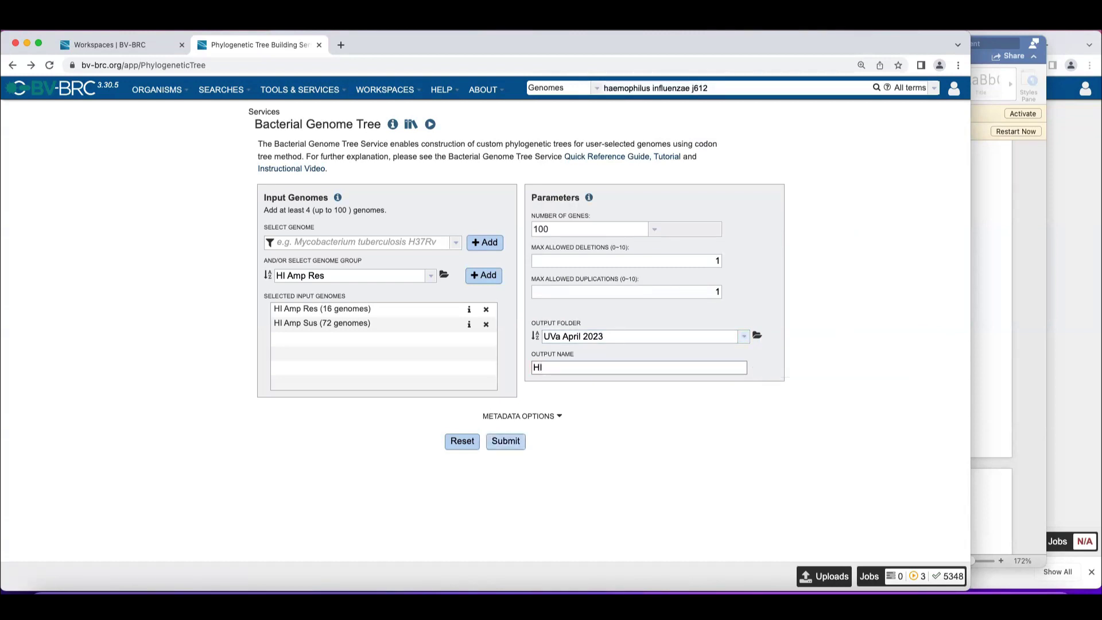
text(_Amp_res_sus_tree)
click(508, 441)
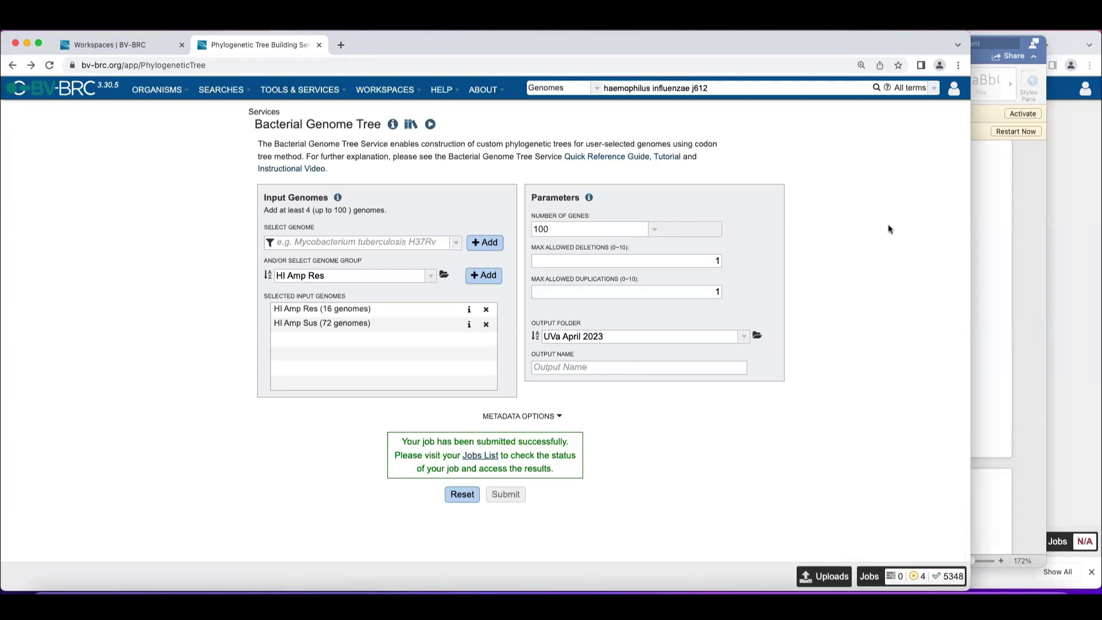
In a separate browser tab, open the BV-BRC Workshop job result "16 Susceptible 16 Resistant 1 plasmid H influenzae 100" under AMR_Workshop/Phylogenetic_Tree.
click(127, 47)
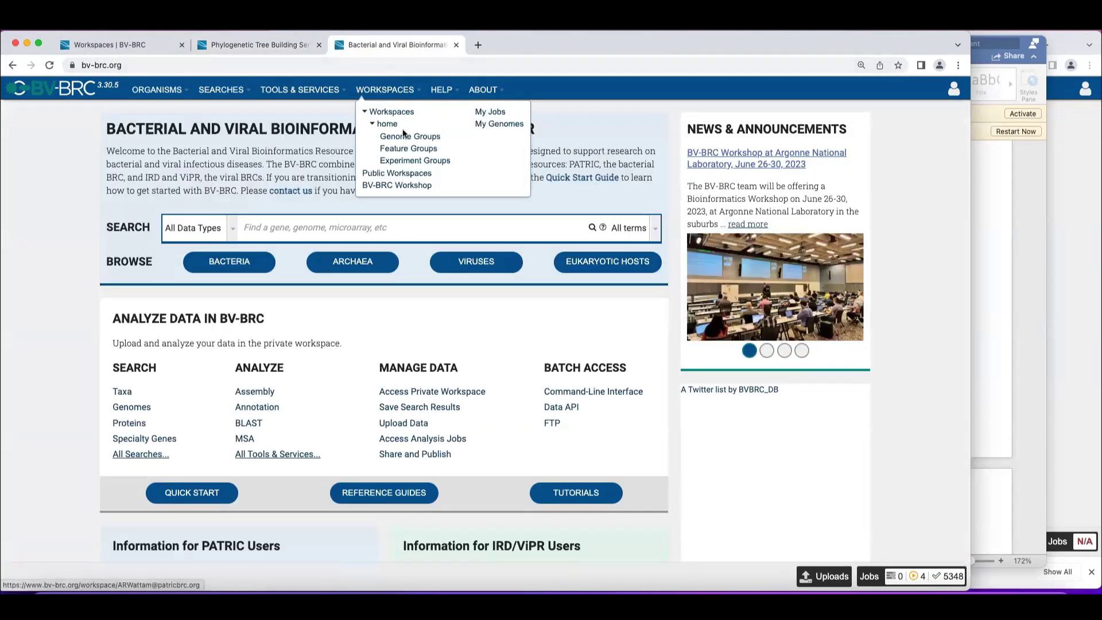
click(387, 186)
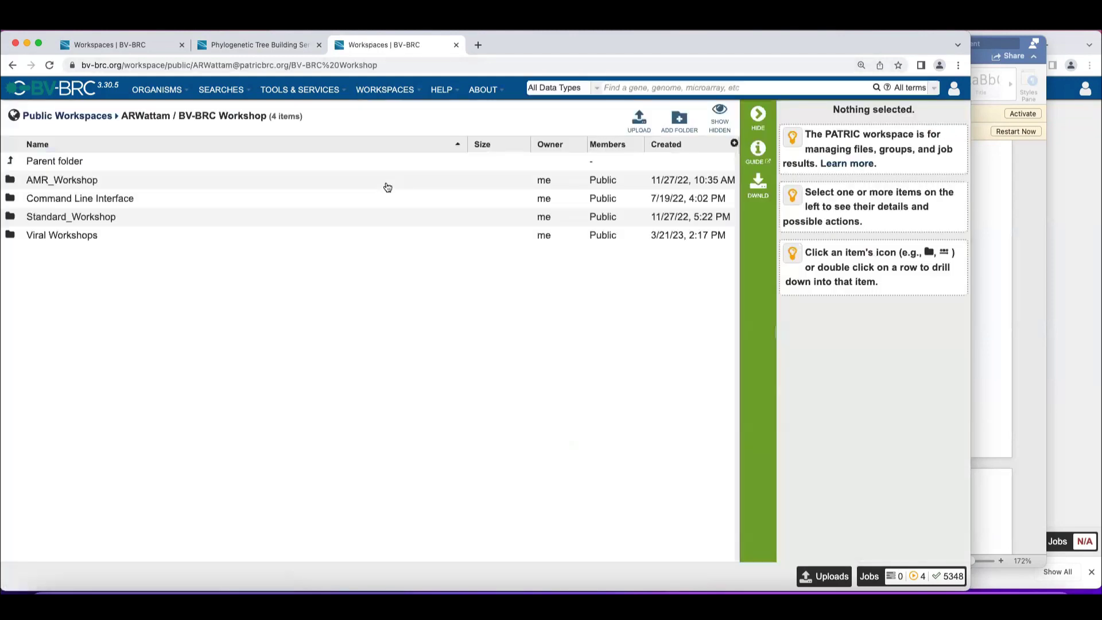
click(17, 181)
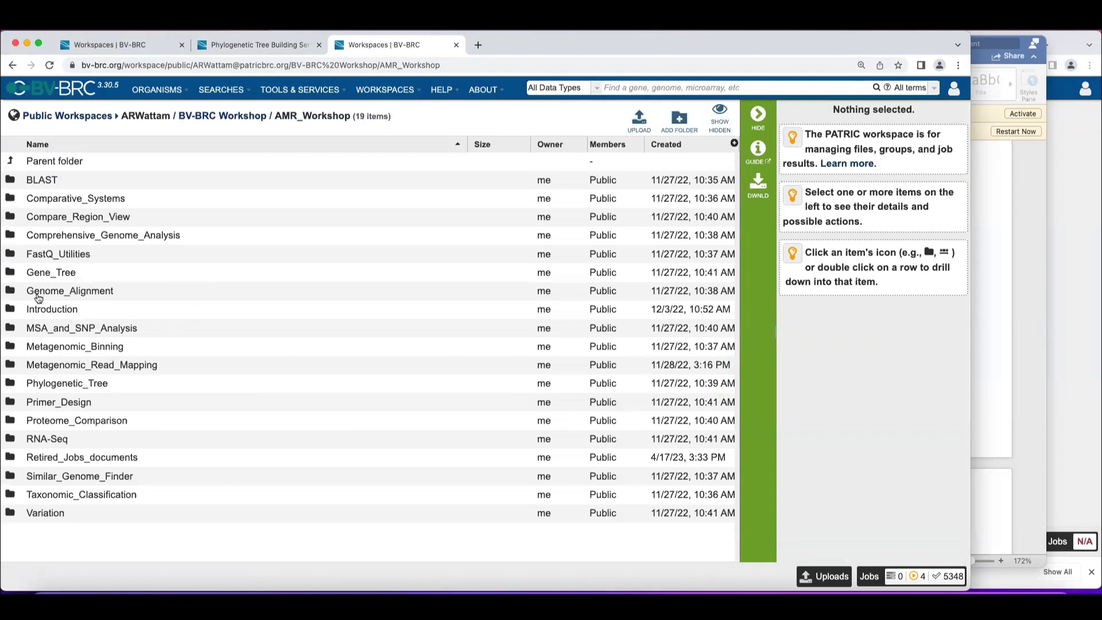
click(11, 383)
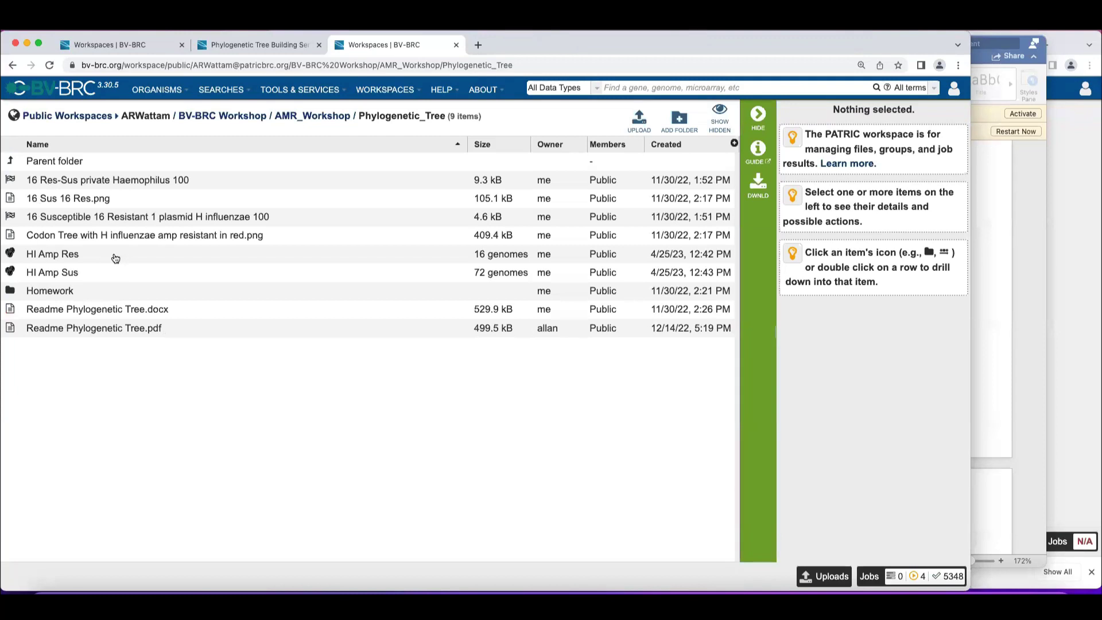
click(12, 217)
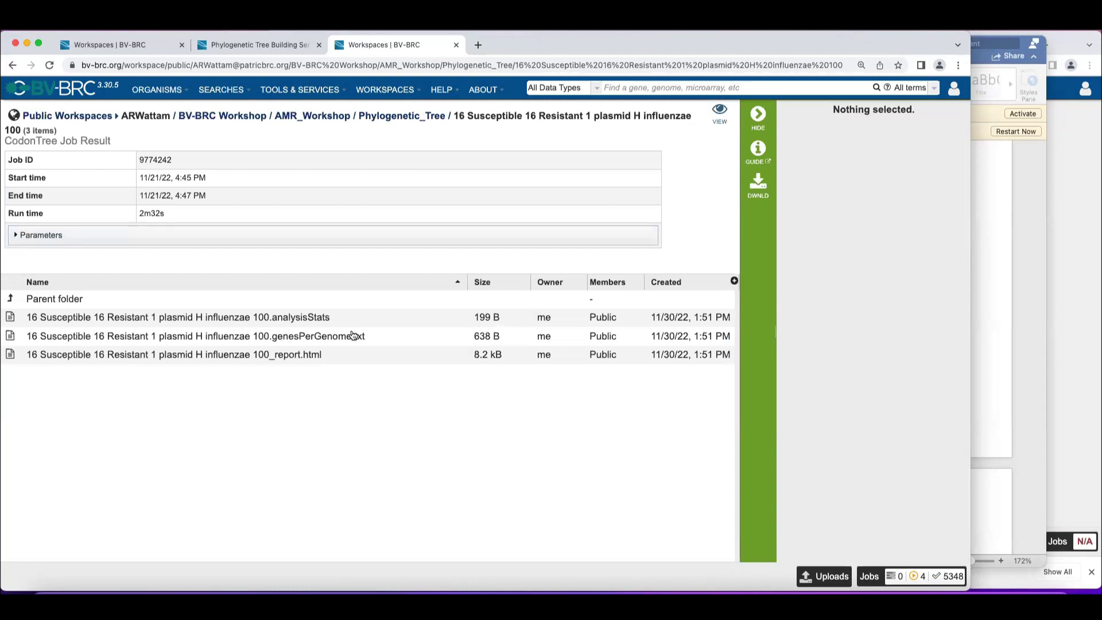
Open the job's _report.html file and examine the single-copy genes requested and found in the Tree Analysis Statistics.
click(720, 117)
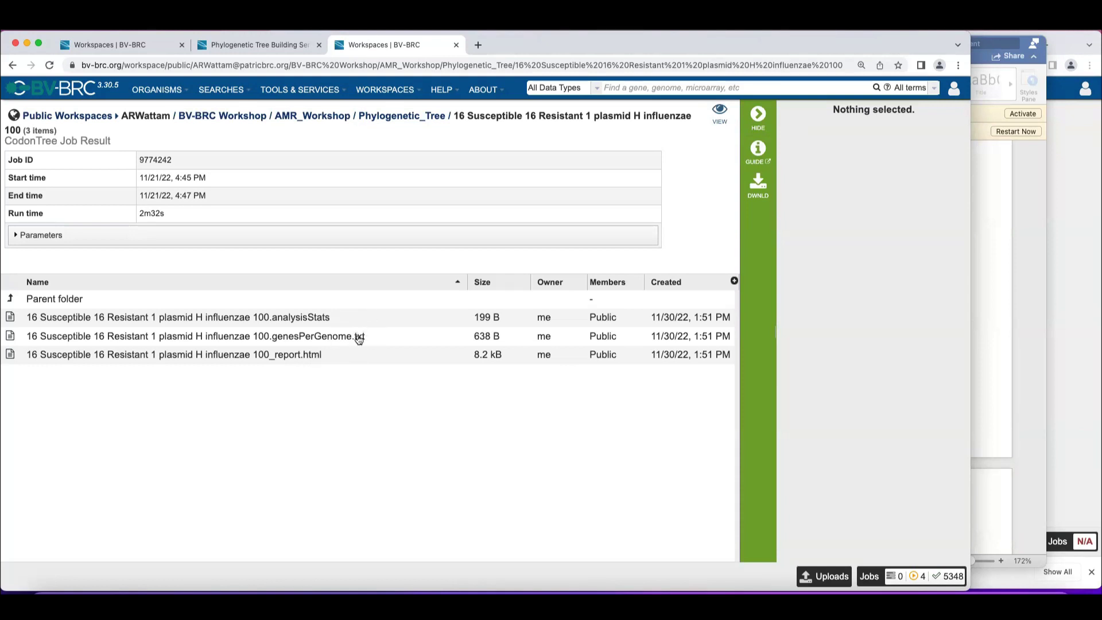
click(328, 355)
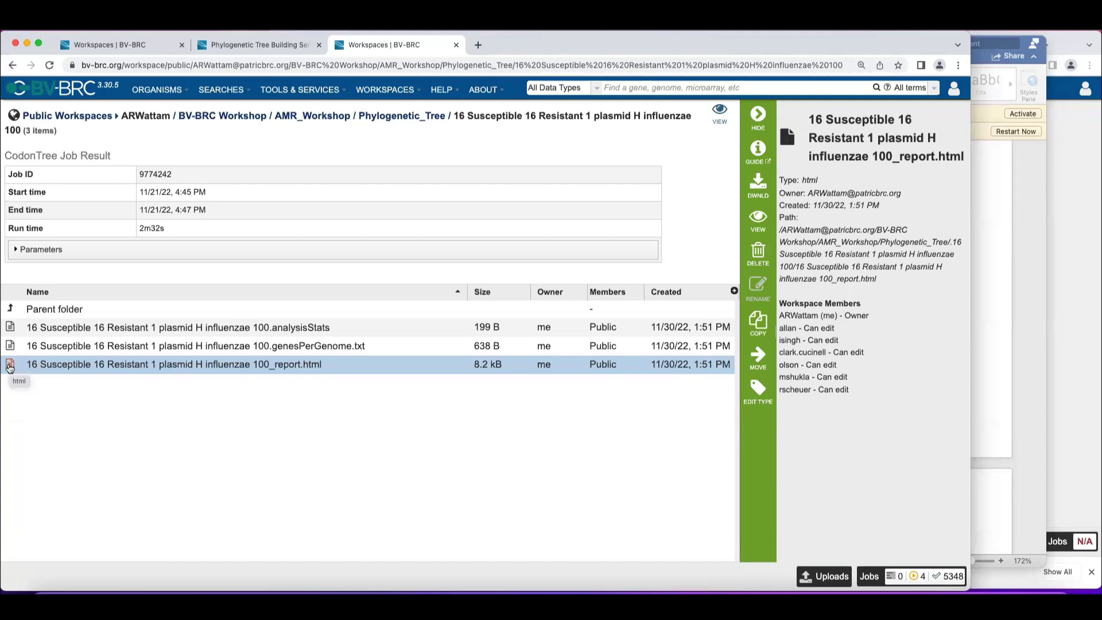
click(9, 367)
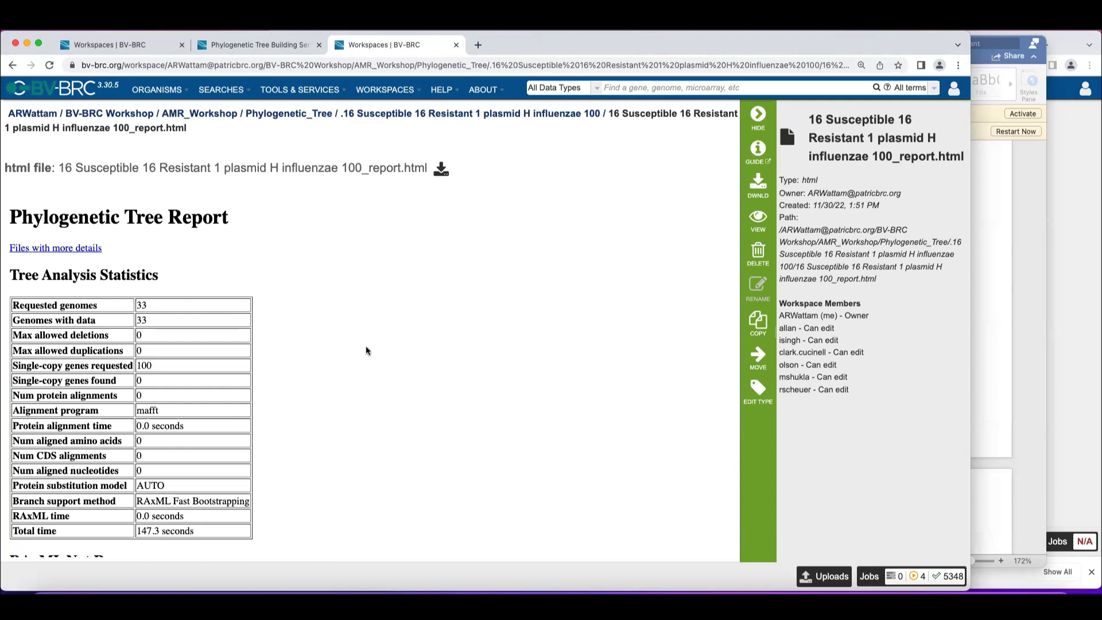
scroll(145, 250, down, 2)
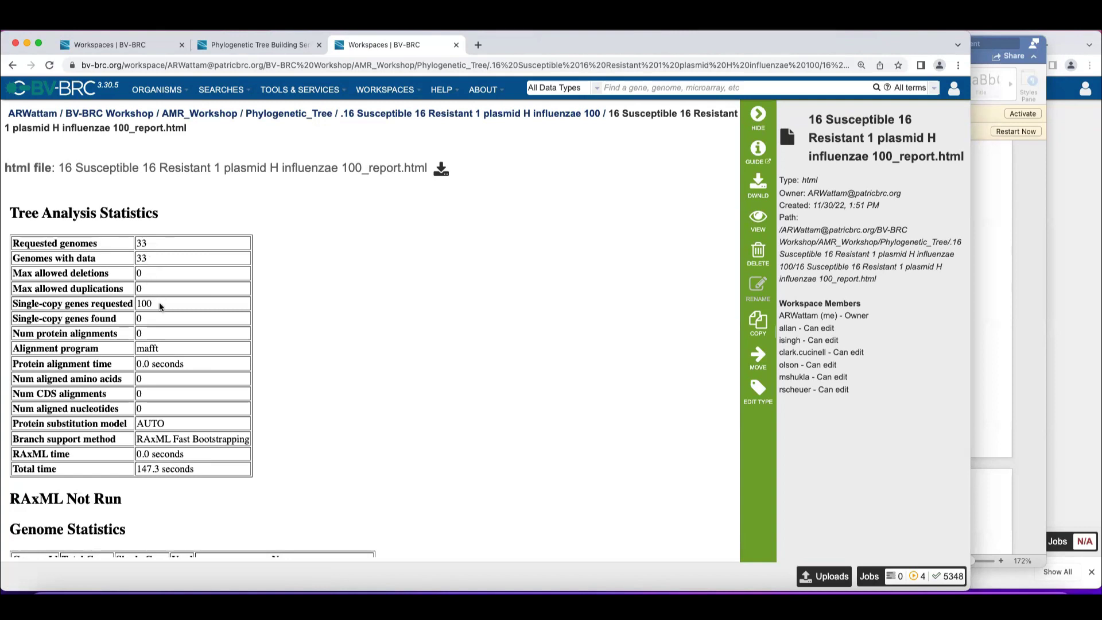
drag(136, 319, 11, 323)
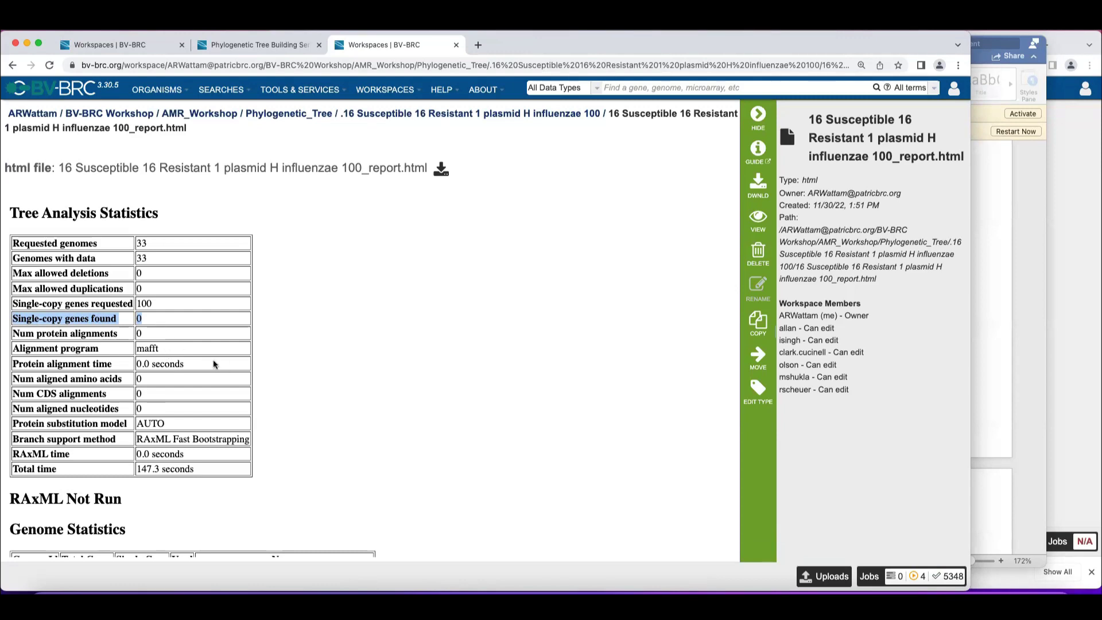
Examine the report's Genome Statistics table, checking the total gene count of Haemophilus influenzae strain J612.
scroll(332, 364, down, 3)
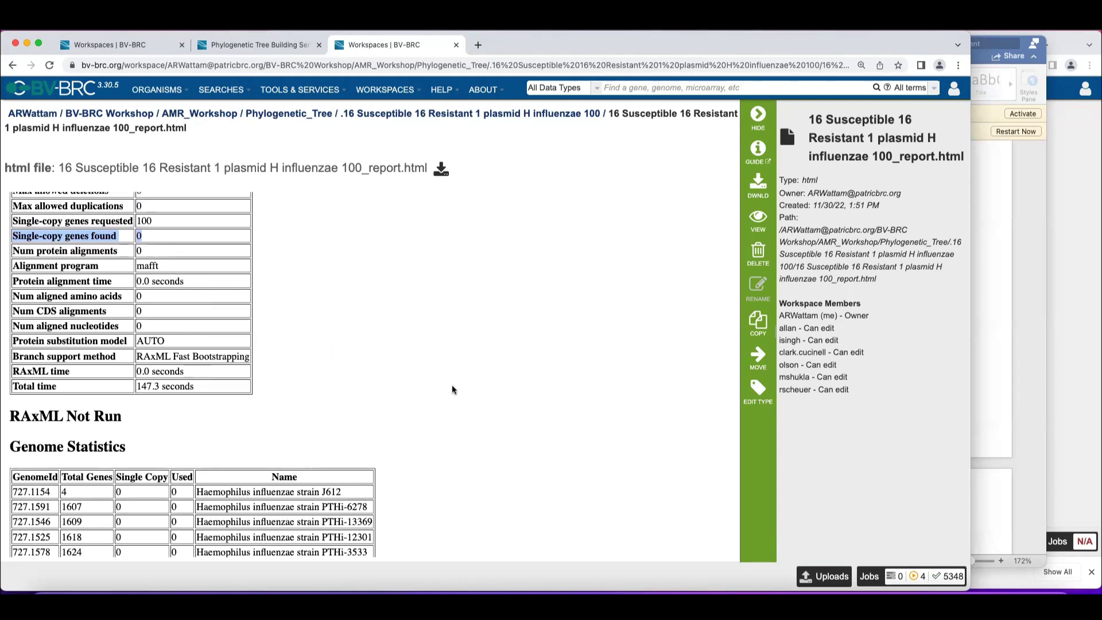
scroll(451, 397, down, 3)
scroll(450, 397, down, 2)
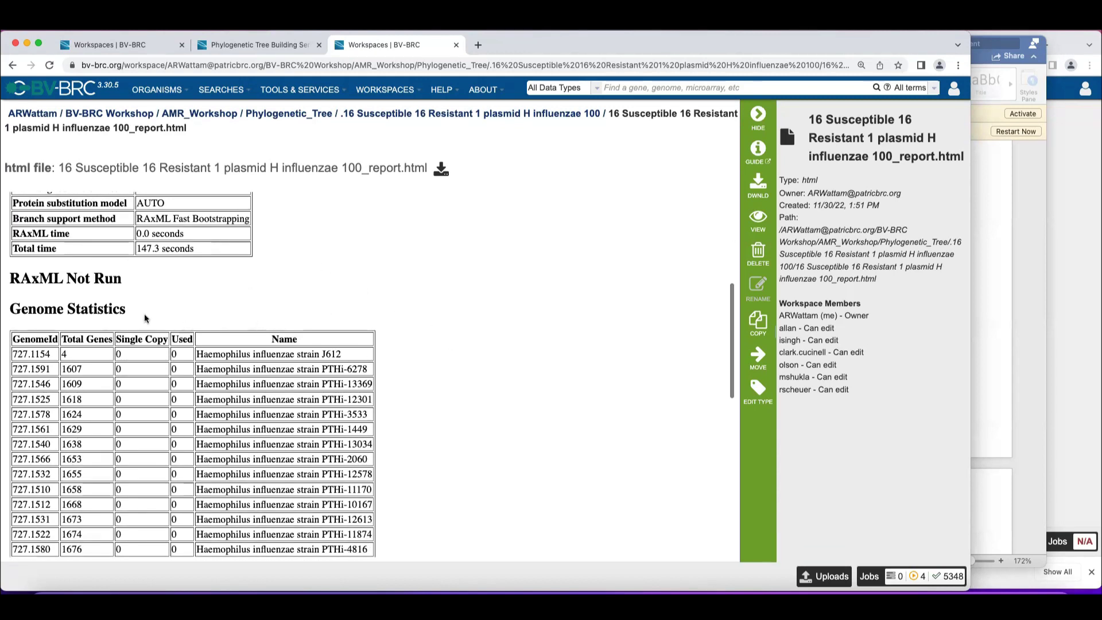
scroll(432, 353, down, 2)
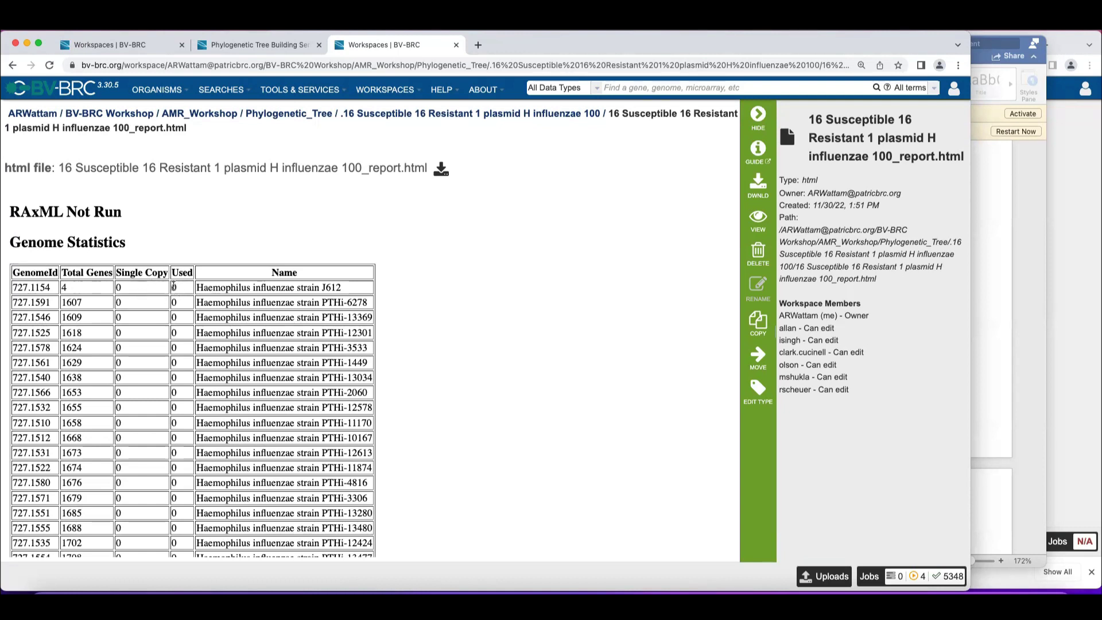
drag(90, 292, 5, 294)
click(78, 296)
double_click(68, 293)
Read the report's "Strategies to Increase Single-Copy Gene Number" section, then return to the job result's file list.
scroll(489, 390, down, 10)
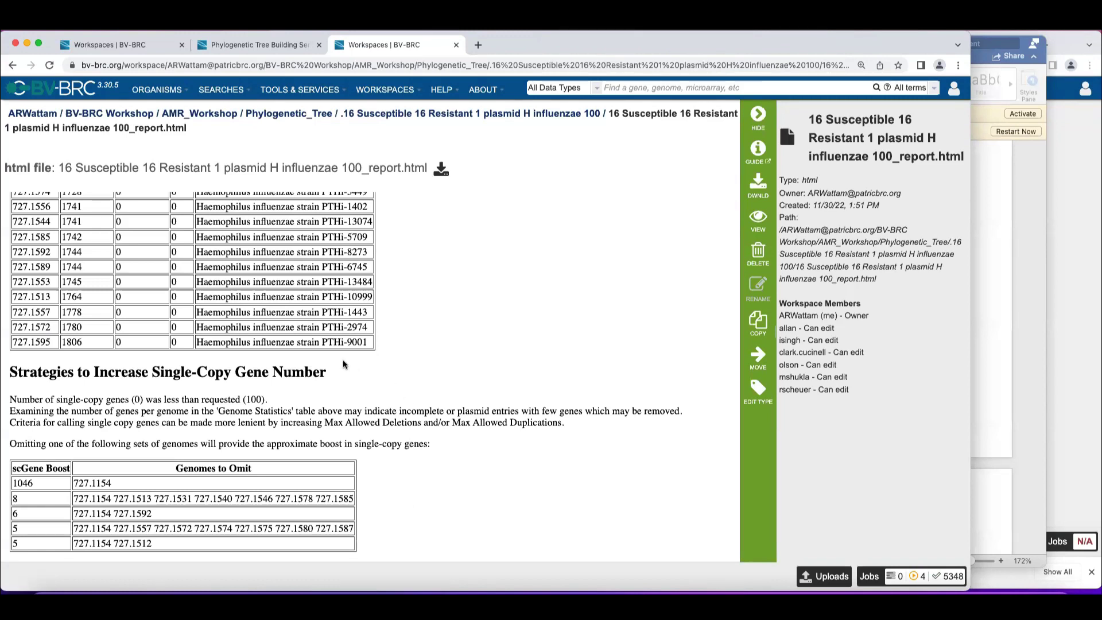
drag(344, 365, 405, 495)
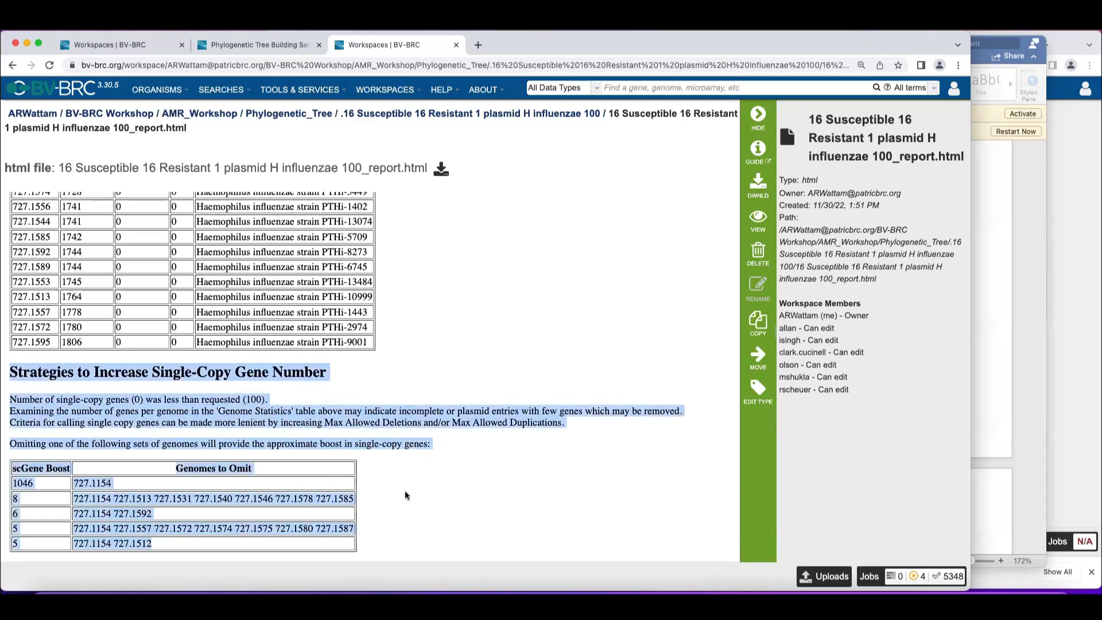
click(415, 531)
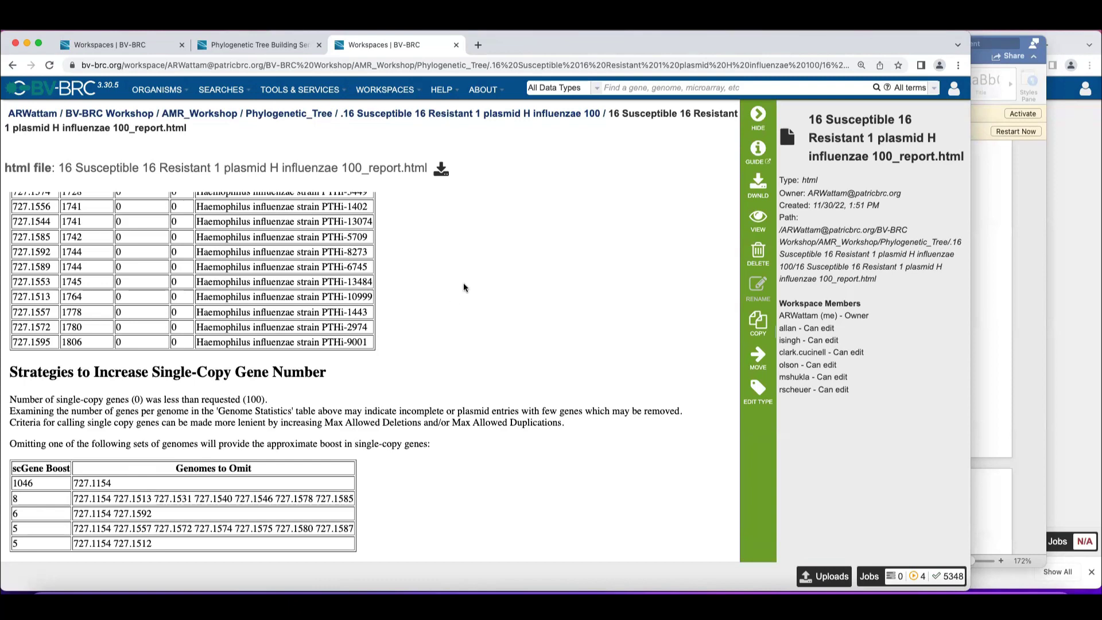
scroll(465, 287, up, 15)
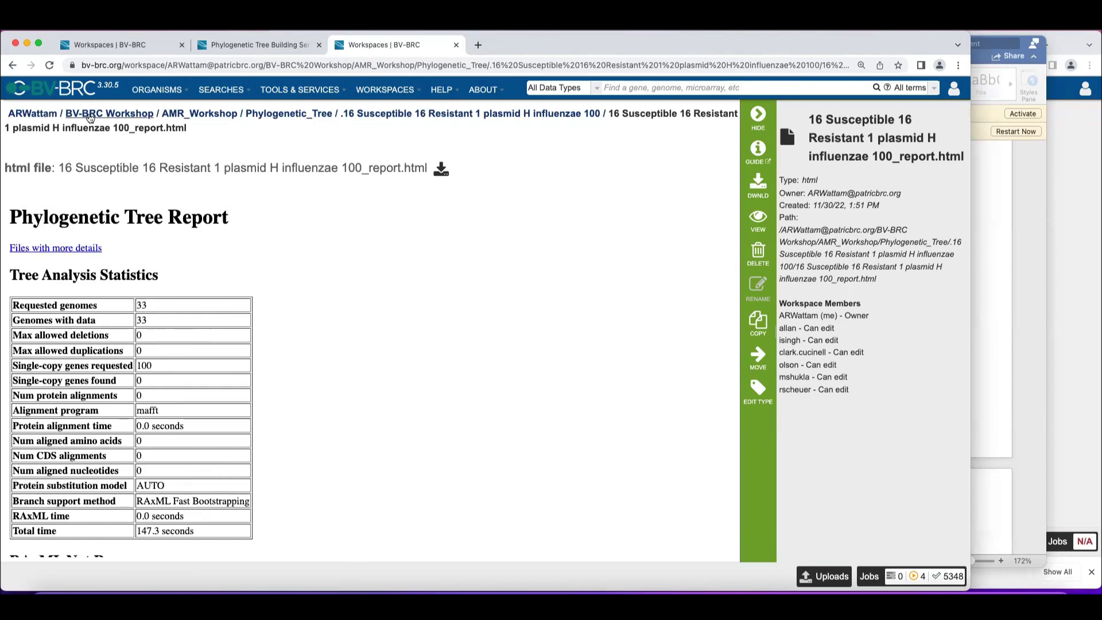
click(14, 66)
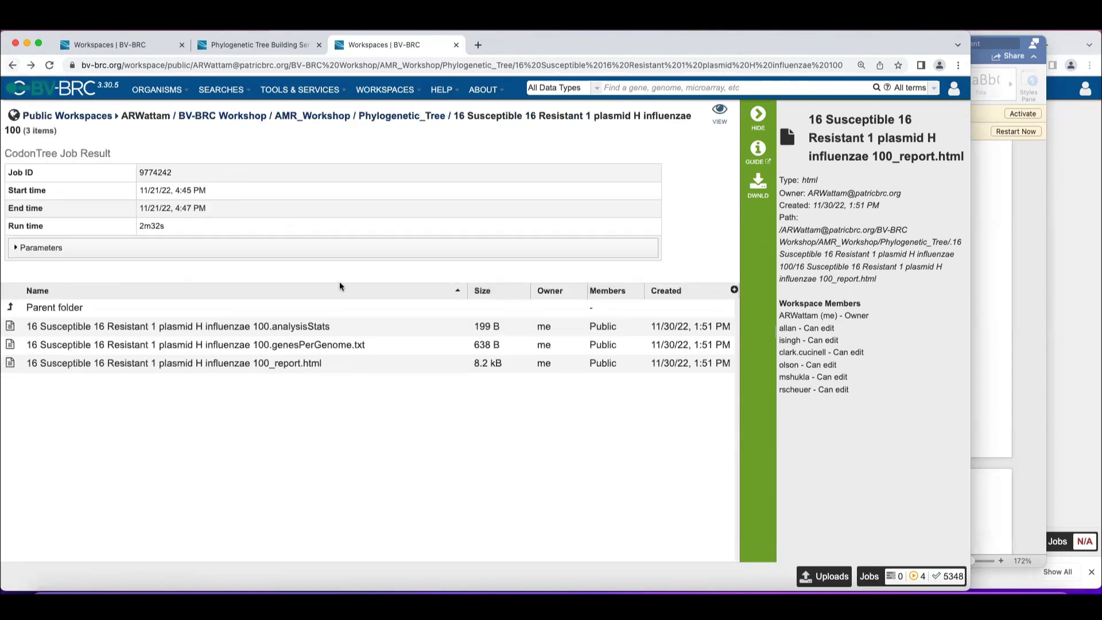
Reopen the _report.html file and review the J612 genome's row in the Genome Statistics table.
click(304, 365)
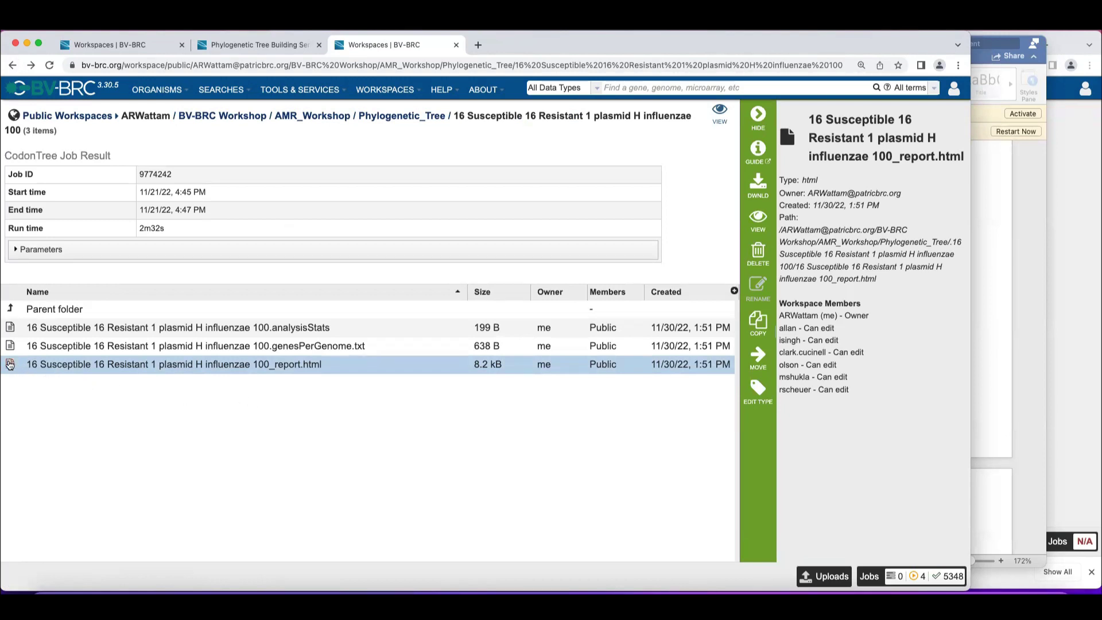
double_click(9, 364)
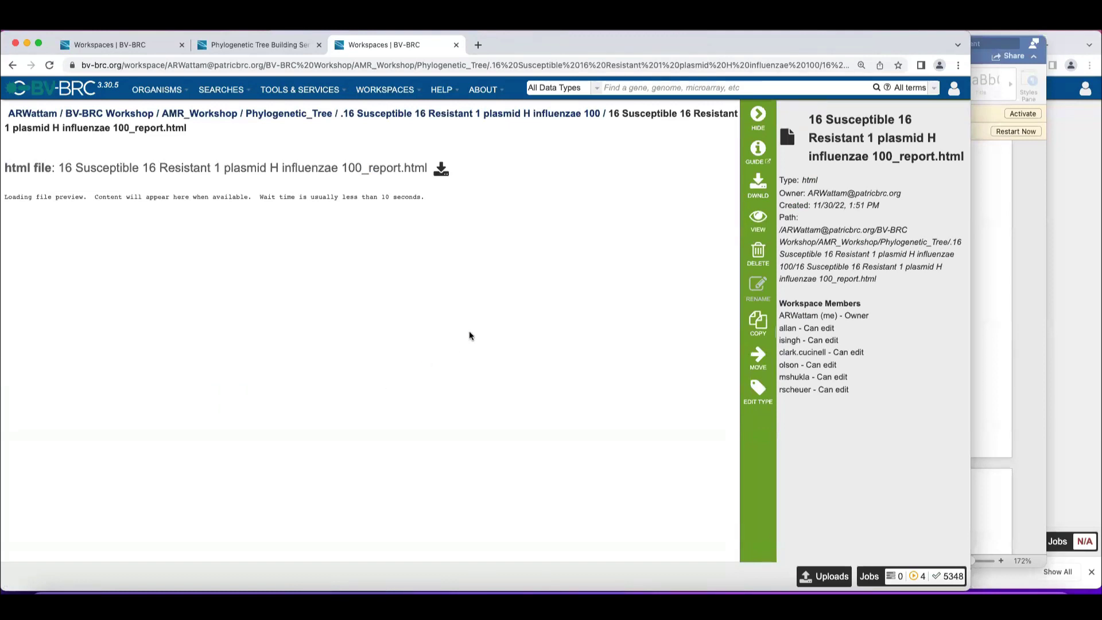
scroll(469, 336, down, 10)
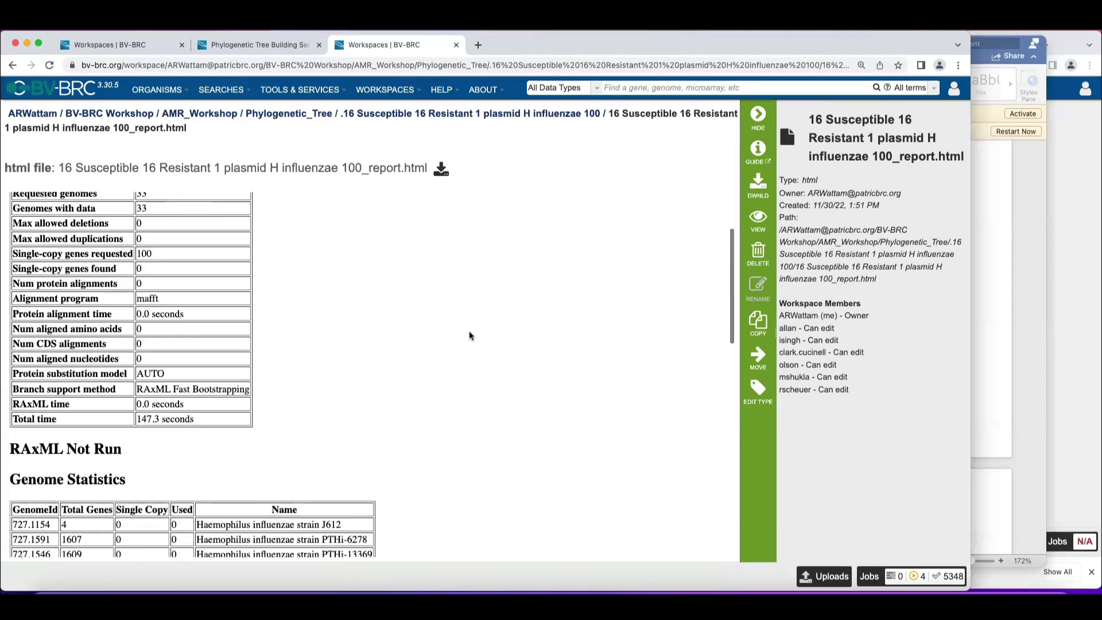
scroll(469, 336, down, 8)
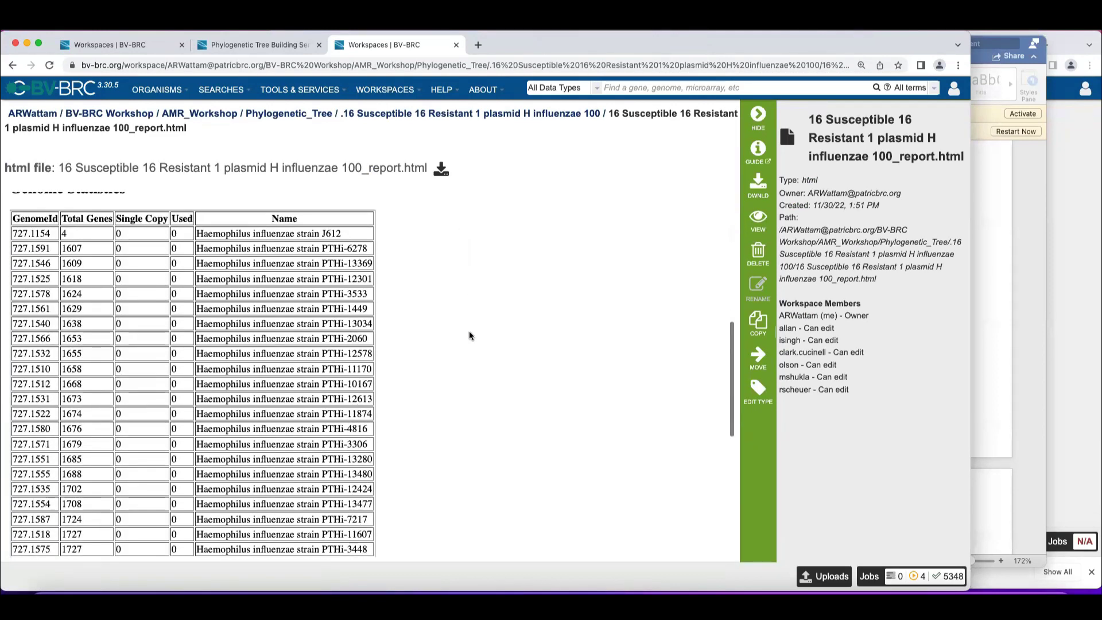
scroll(470, 335, up, 10)
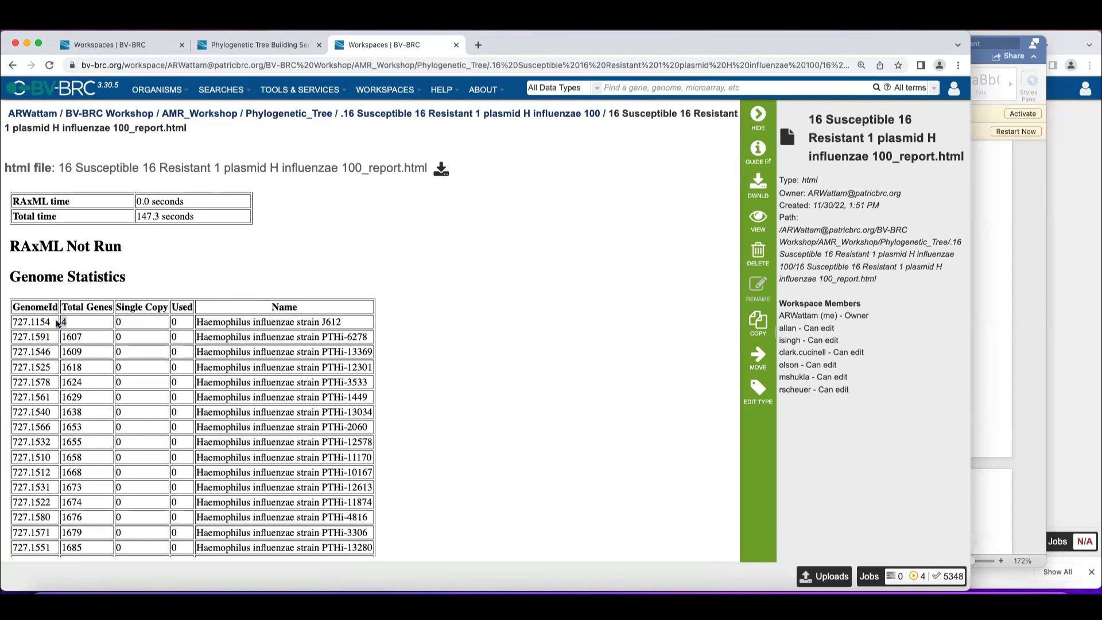
right_click(495, 336)
click(485, 106)
Check the scGene Boost values in the table of genomes to omit, then go back to the job result's file list.
scroll(448, 288, down, 10)
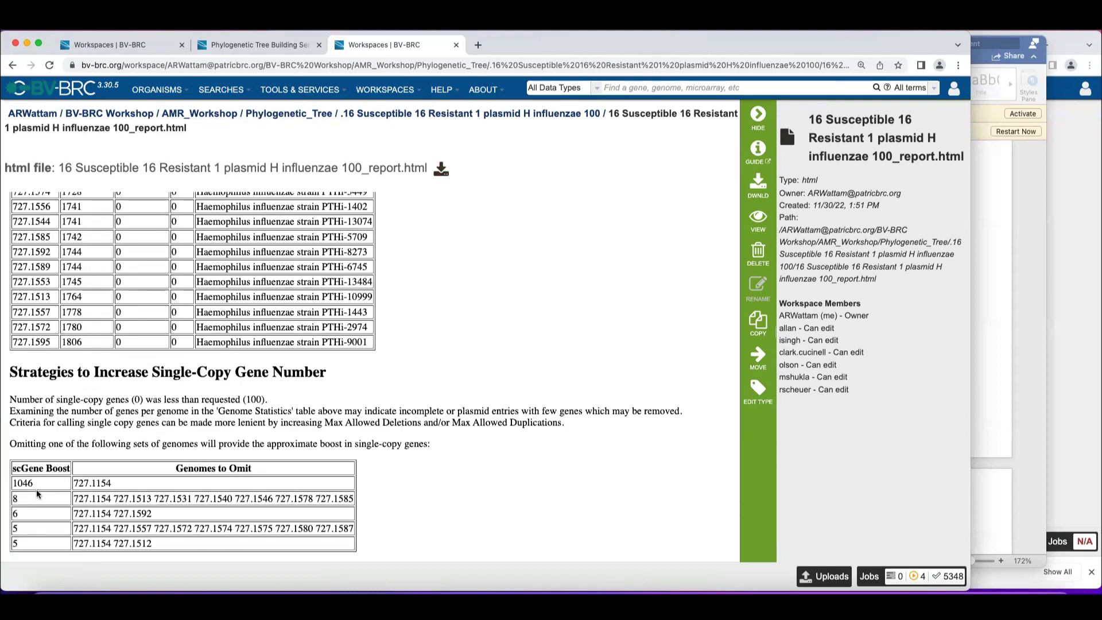
drag(38, 497, 8, 495)
click(242, 464)
scroll(459, 301, up, 15)
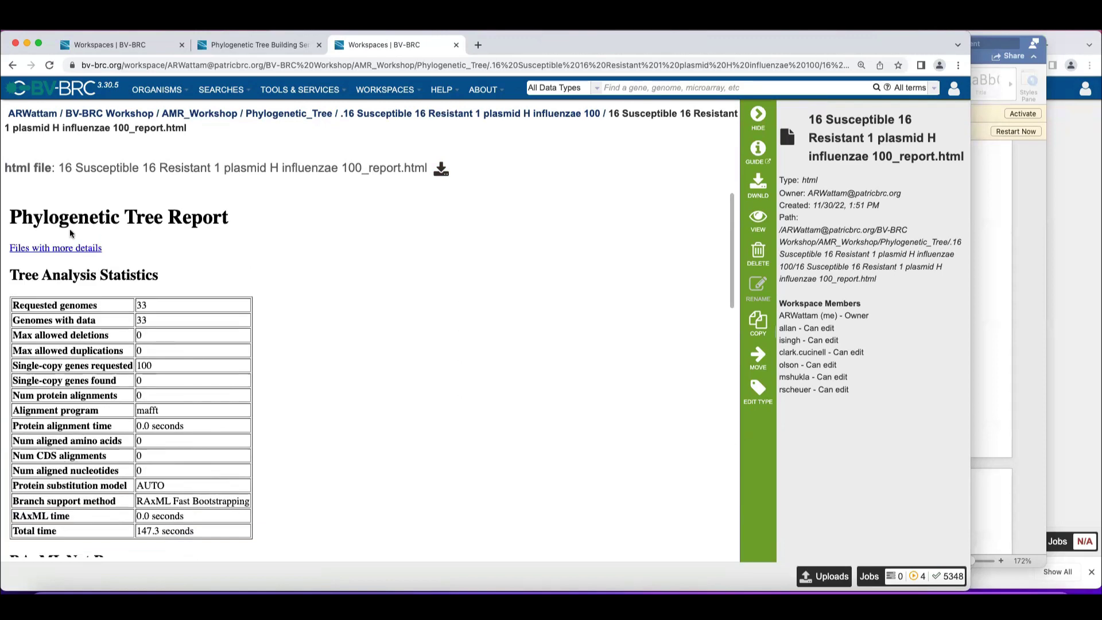
click(13, 66)
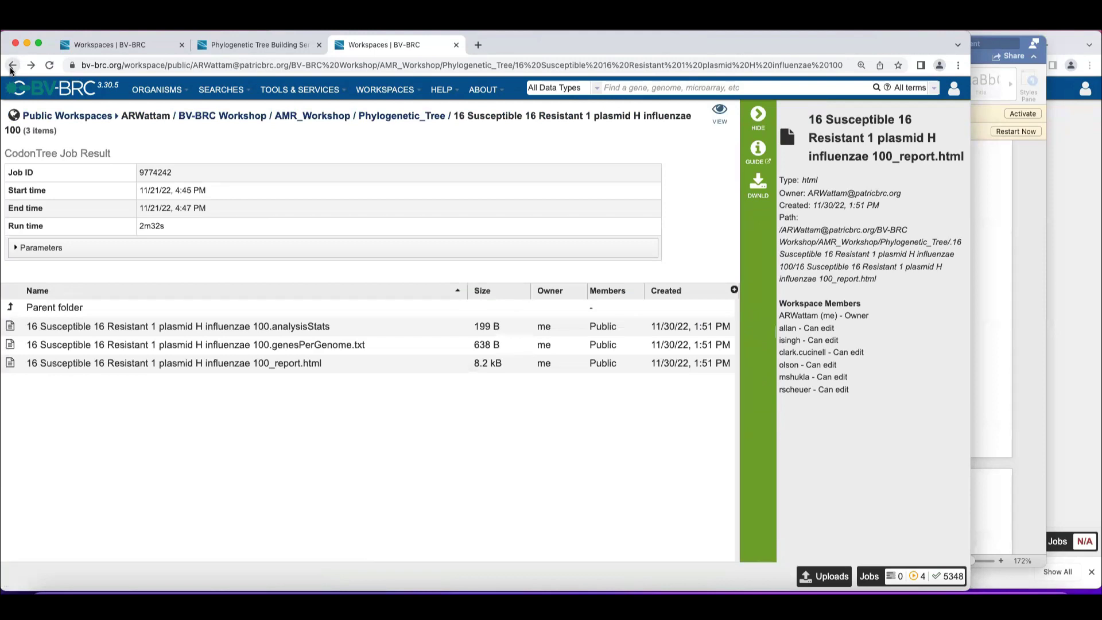
Open the "16 Res-Sus private Haemophilus 100" job result from the Phylogenetic_Tree folder and view its phylogenetic tree.
click(397, 116)
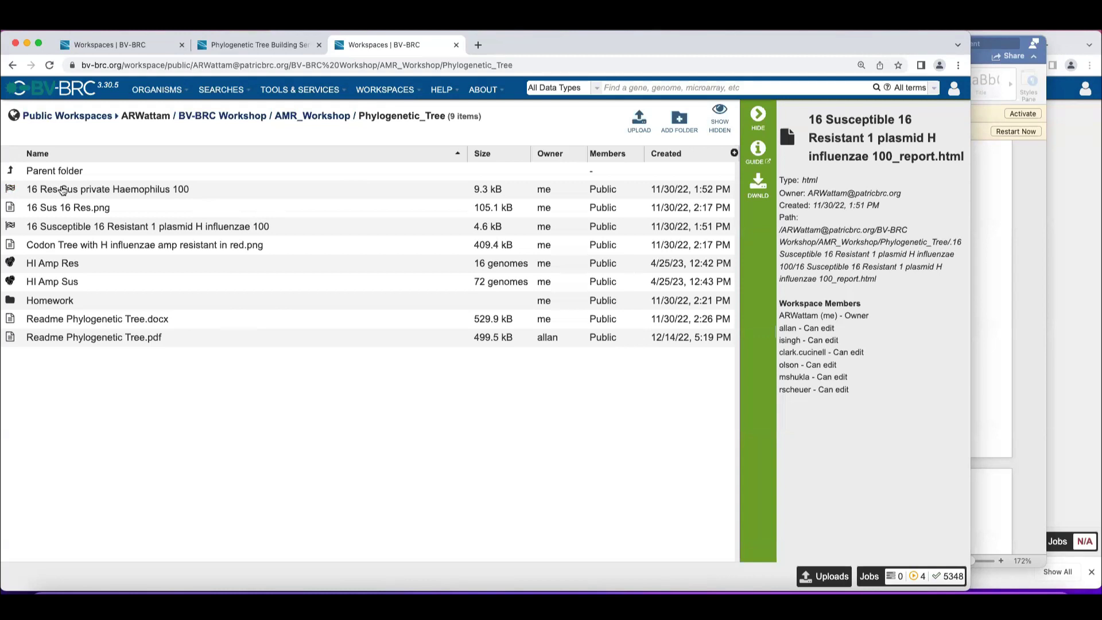
click(63, 190)
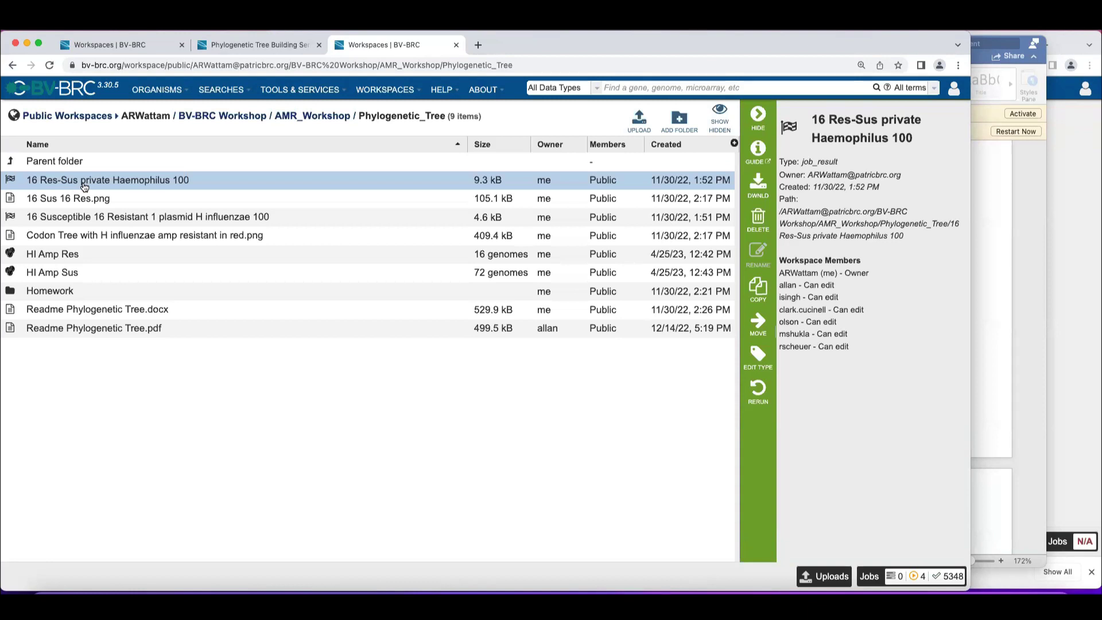
double_click(14, 183)
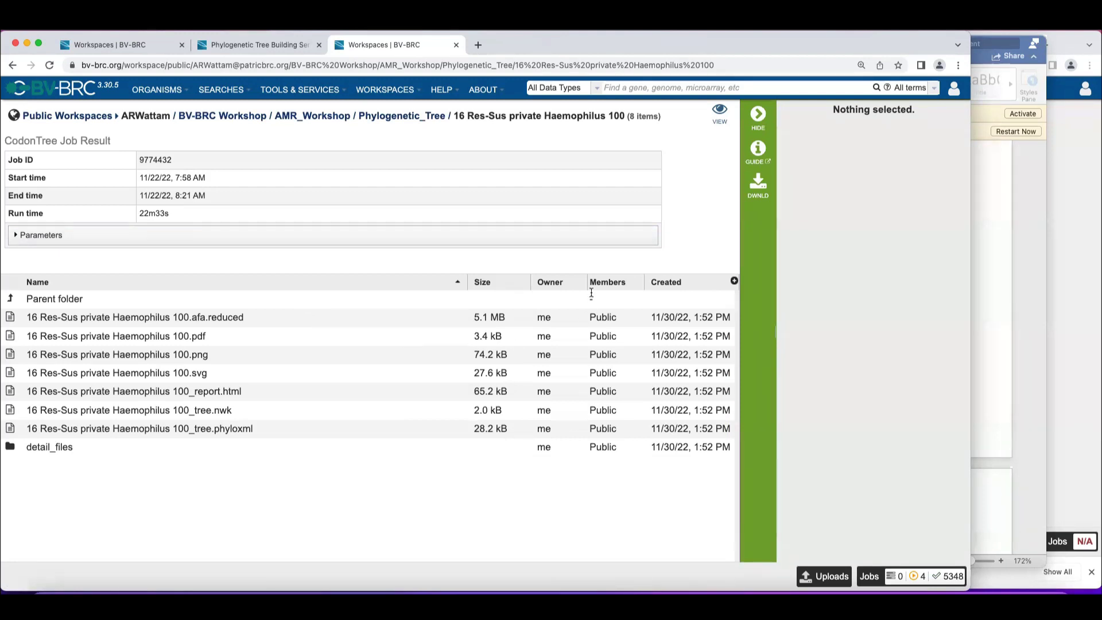
click(721, 117)
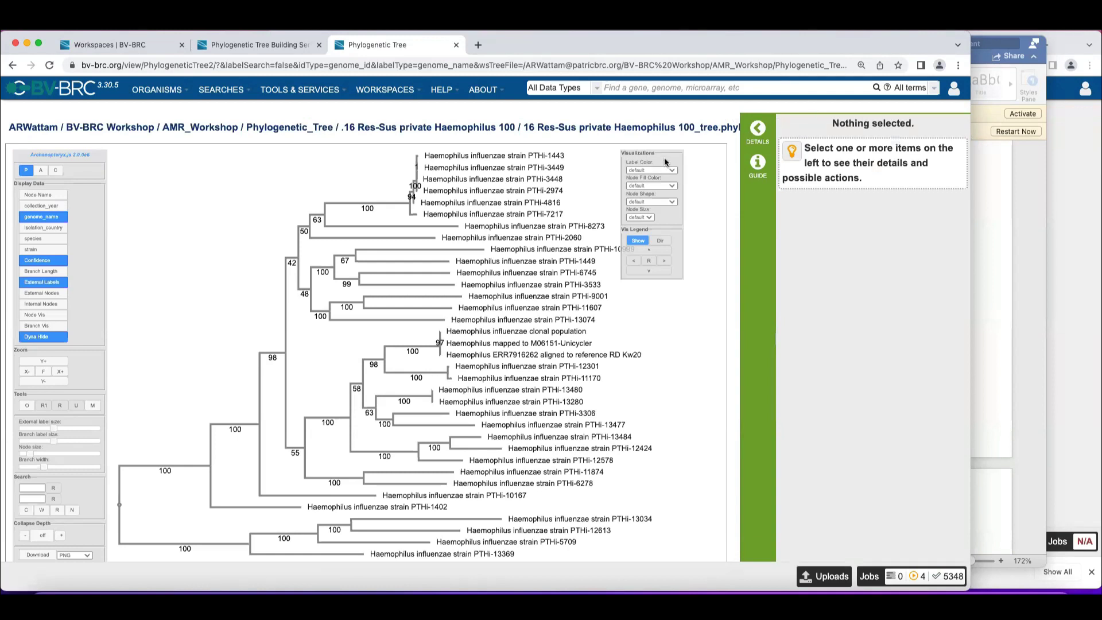
Move the Visualizations box off the genome labels to the empty area beside the display controls, and inspect the tree.
drag(664, 155, 704, 154)
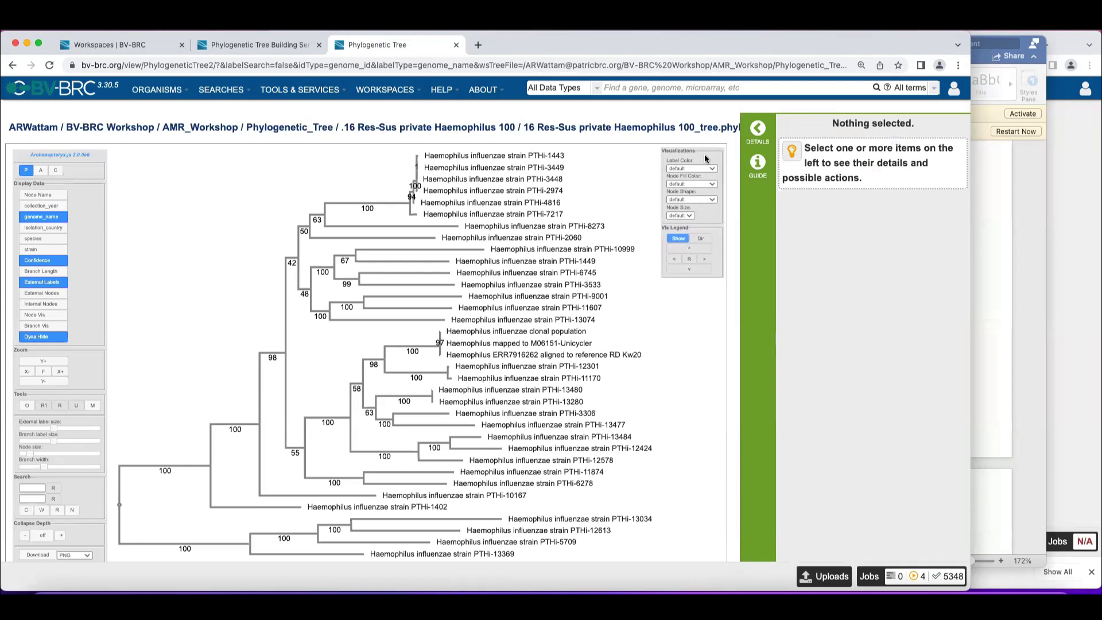
drag(704, 154, 157, 155)
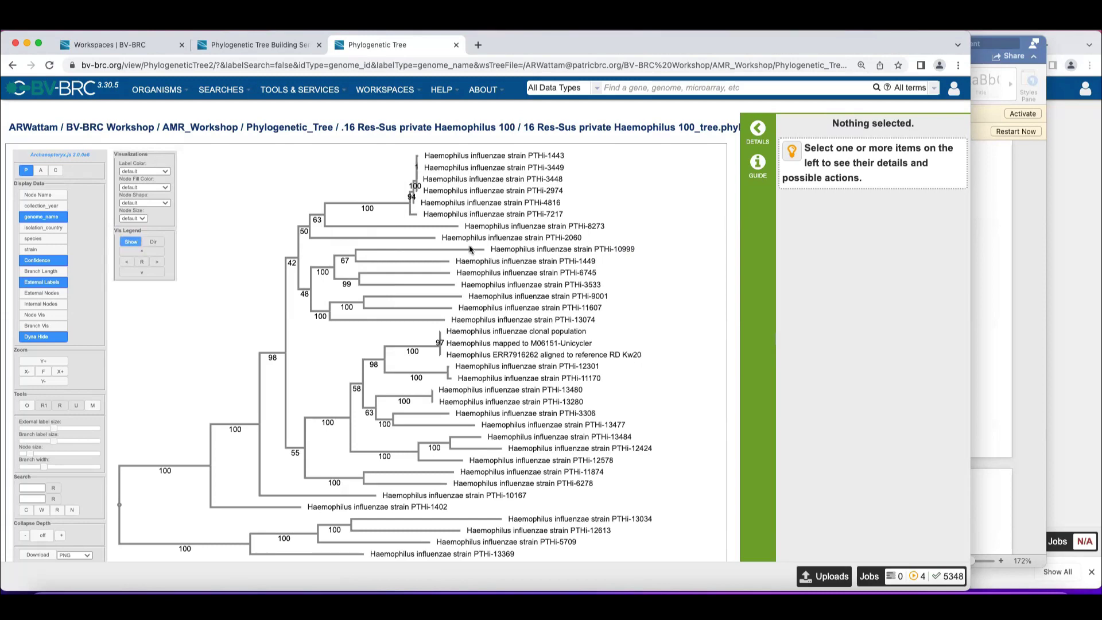
scroll(475, 316, down, 5)
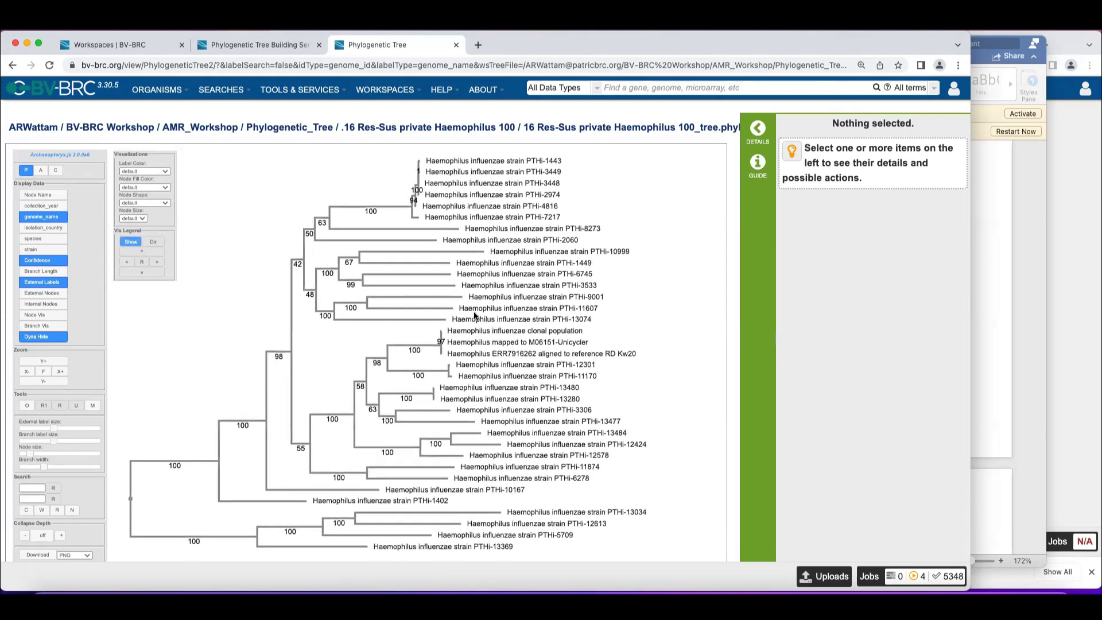
scroll(474, 315, up, 5)
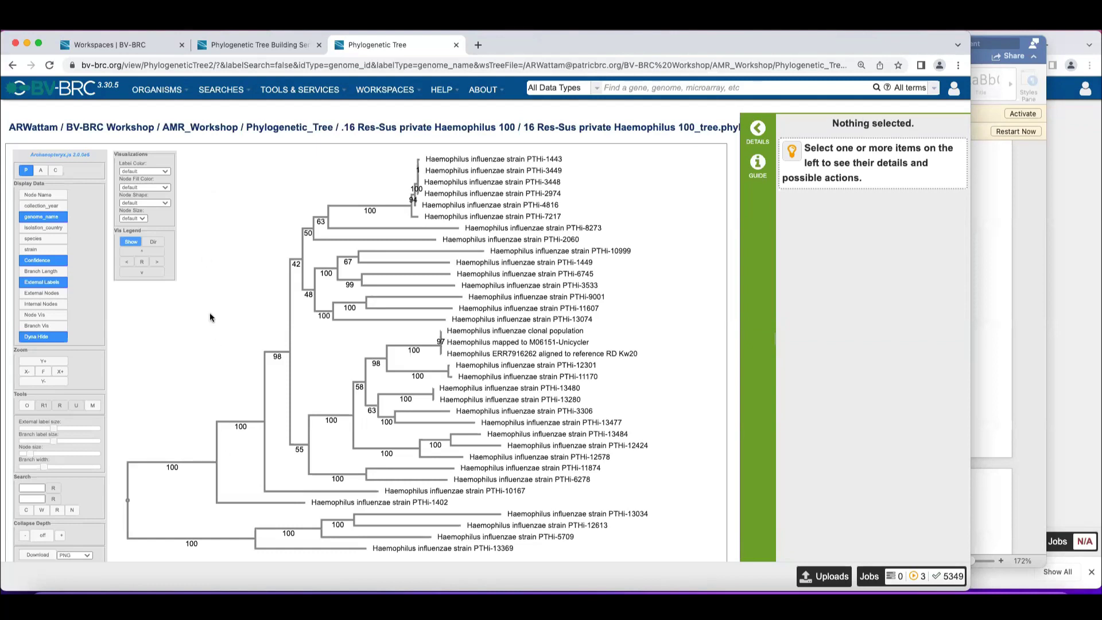
Select all external nodes of the clade containing the clonal population, M06151-Unicycler, ERR7916262, PTHi-12301 and PTHi-11170 genomes, and open their genome list.
click(265, 427)
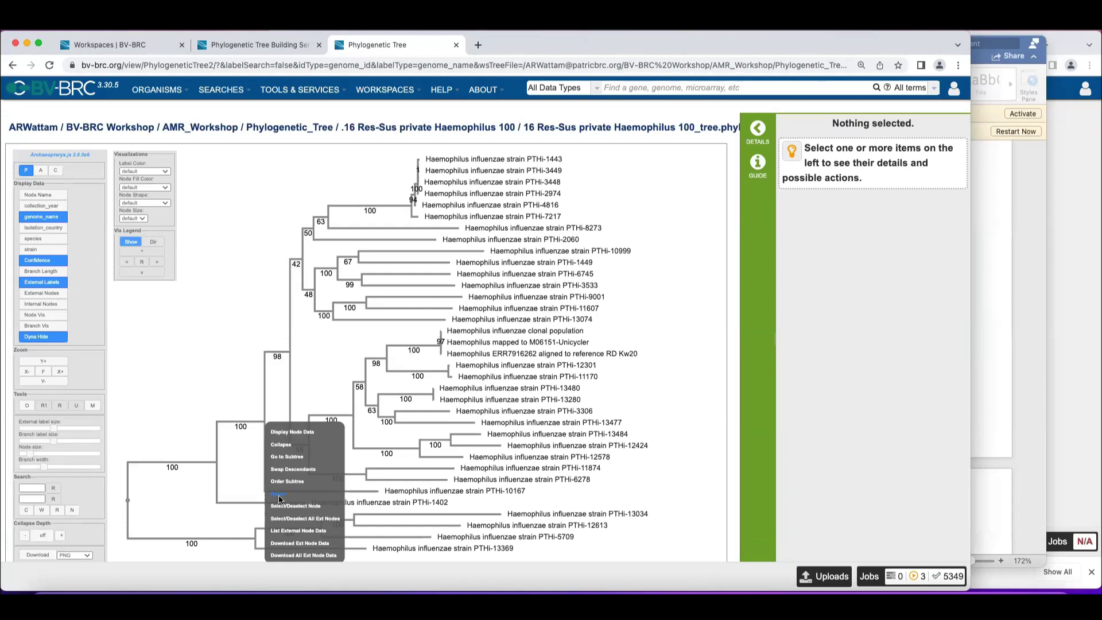
click(308, 481)
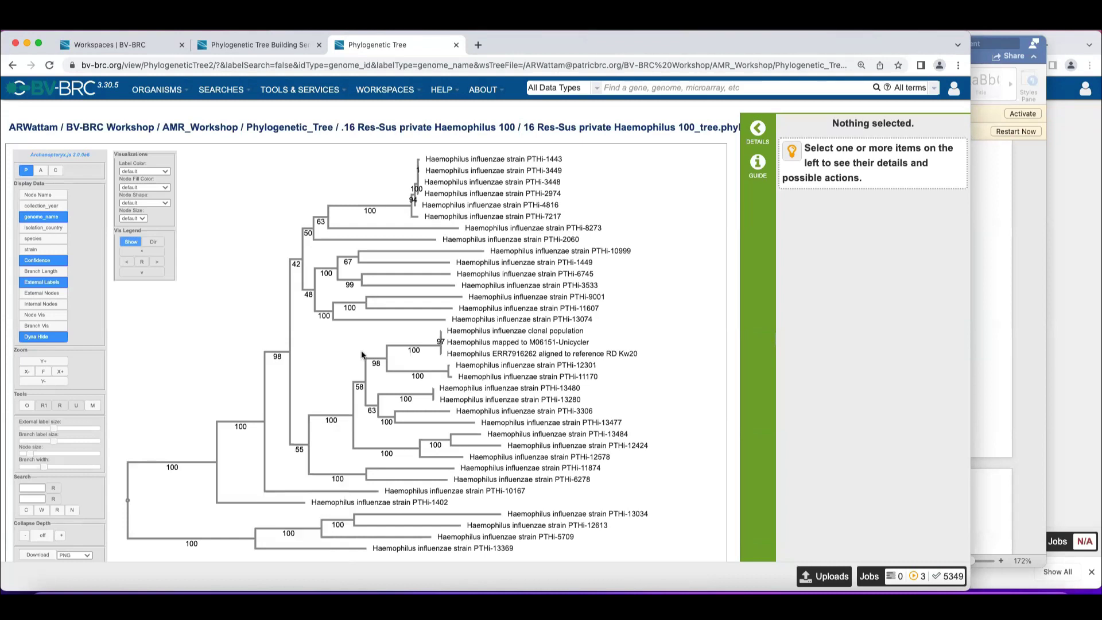
click(386, 362)
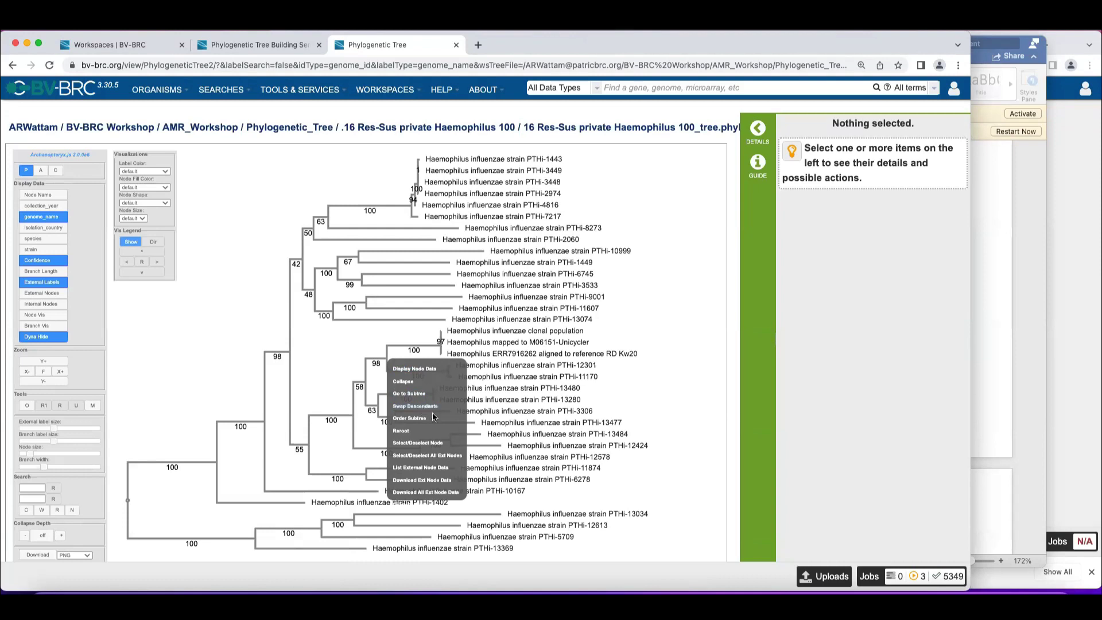
click(415, 454)
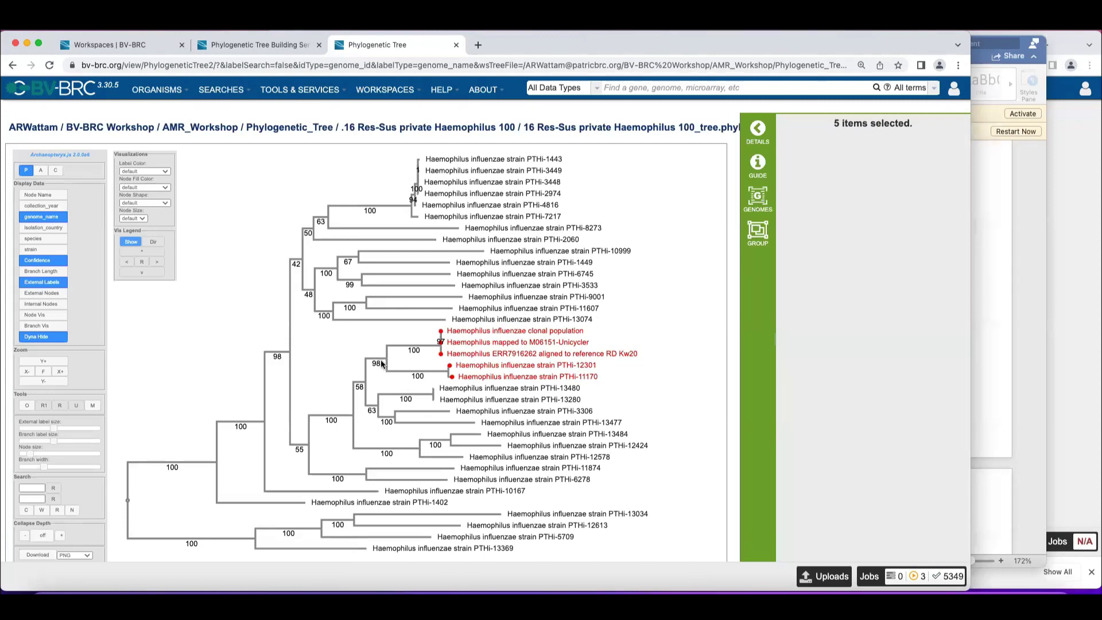
click(760, 198)
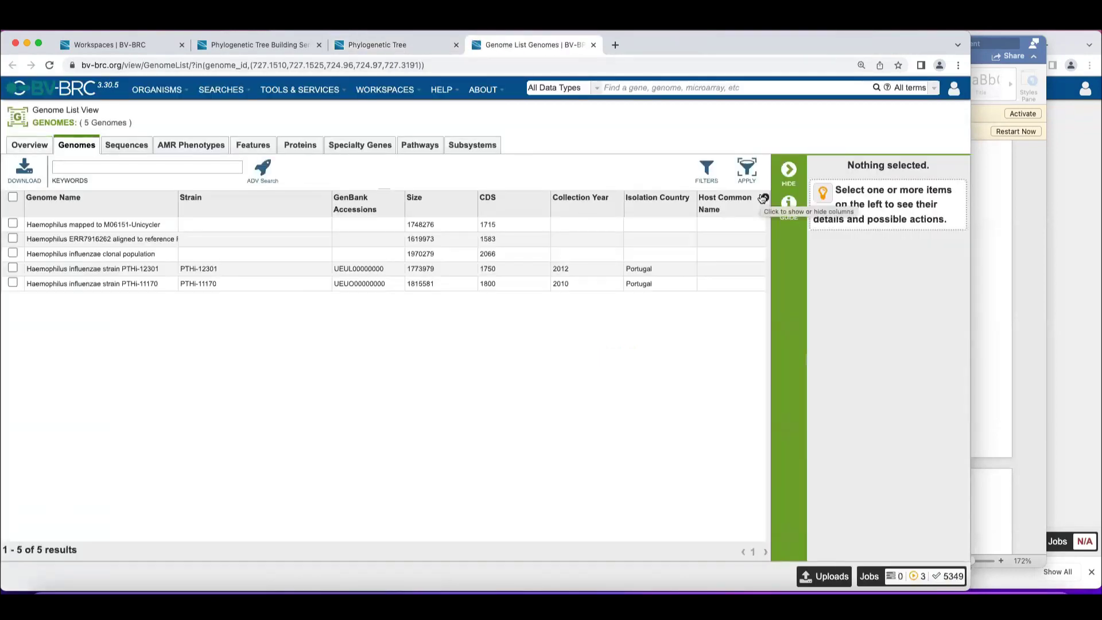
Return to the phylogenetic tree and deselect all external nodes of the highlighted clade.
click(412, 46)
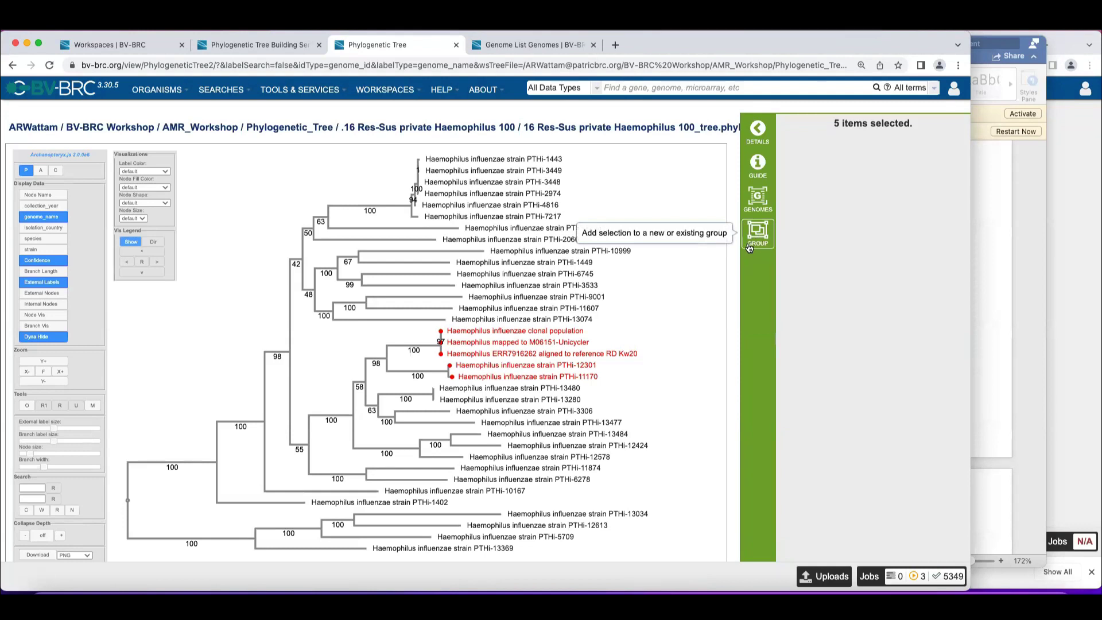
click(388, 363)
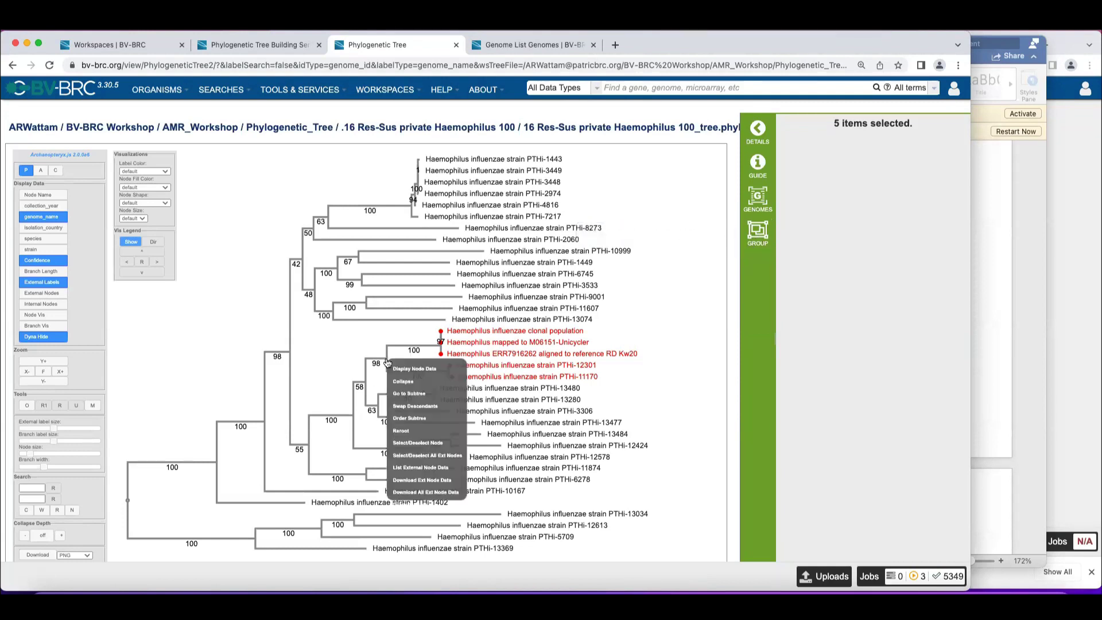
click(406, 456)
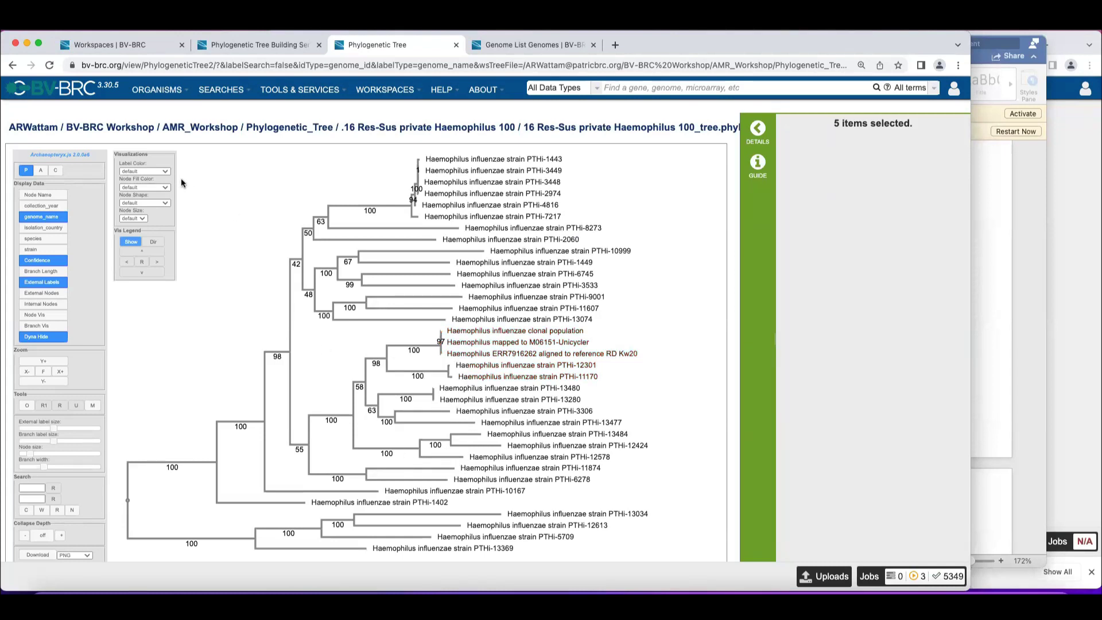
Color the genome labels by isolation_country and move the Visualizations and display control boxes clear of the color legend.
click(155, 172)
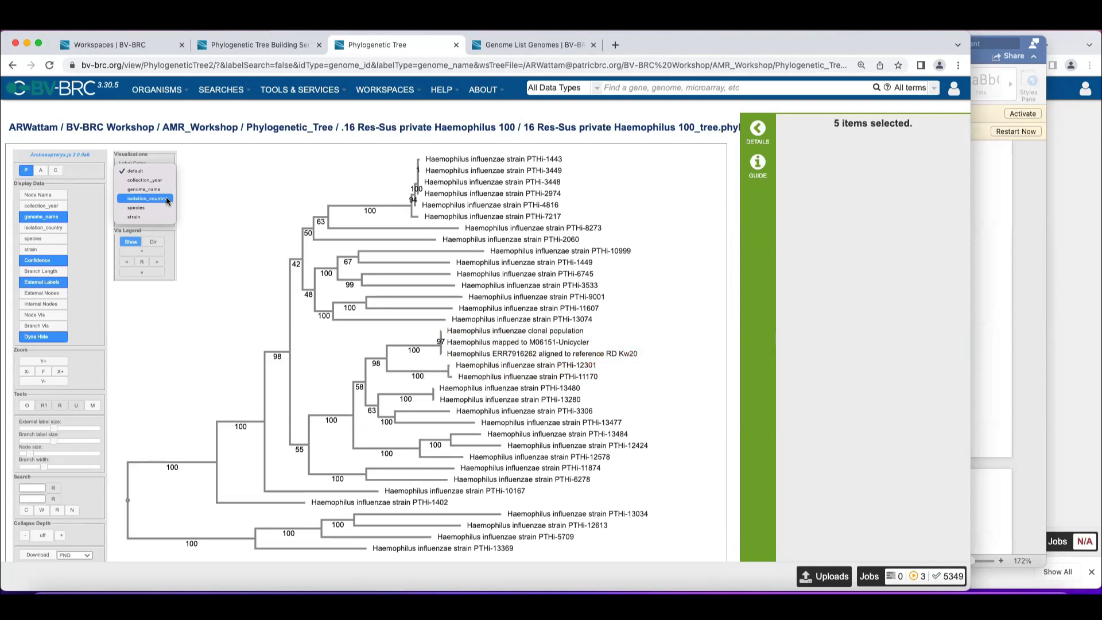
click(167, 198)
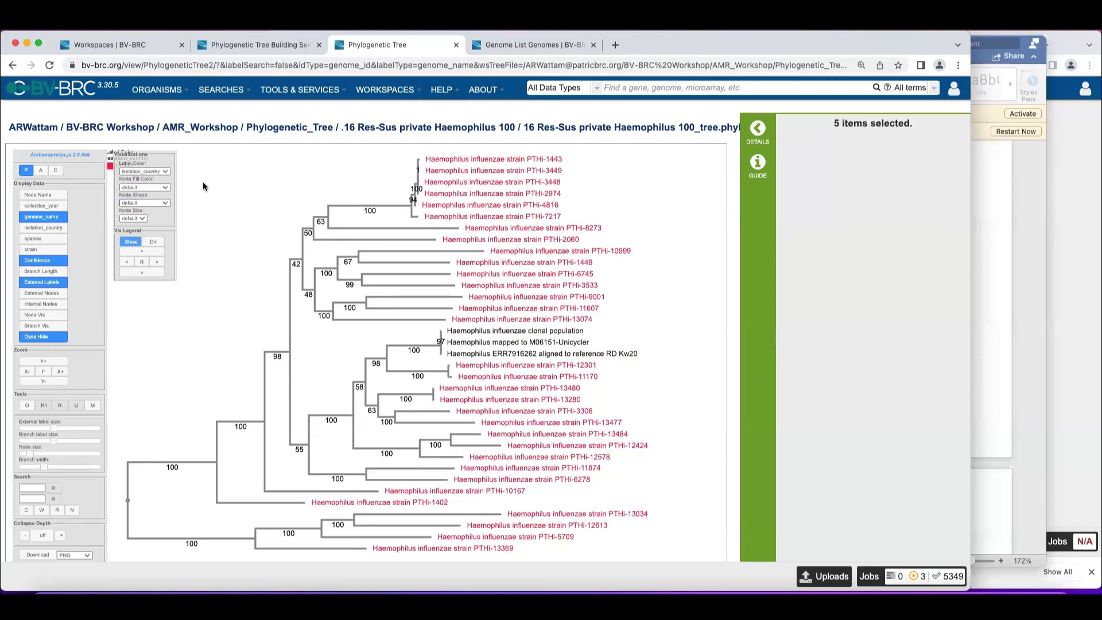
drag(160, 154, 226, 161)
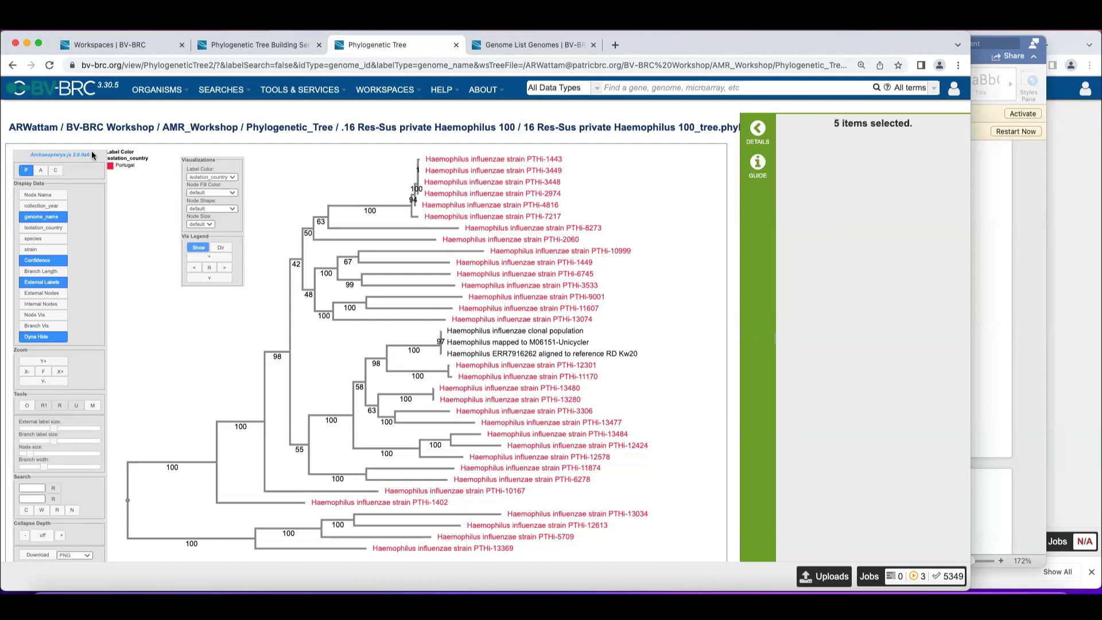
drag(91, 151, 81, 161)
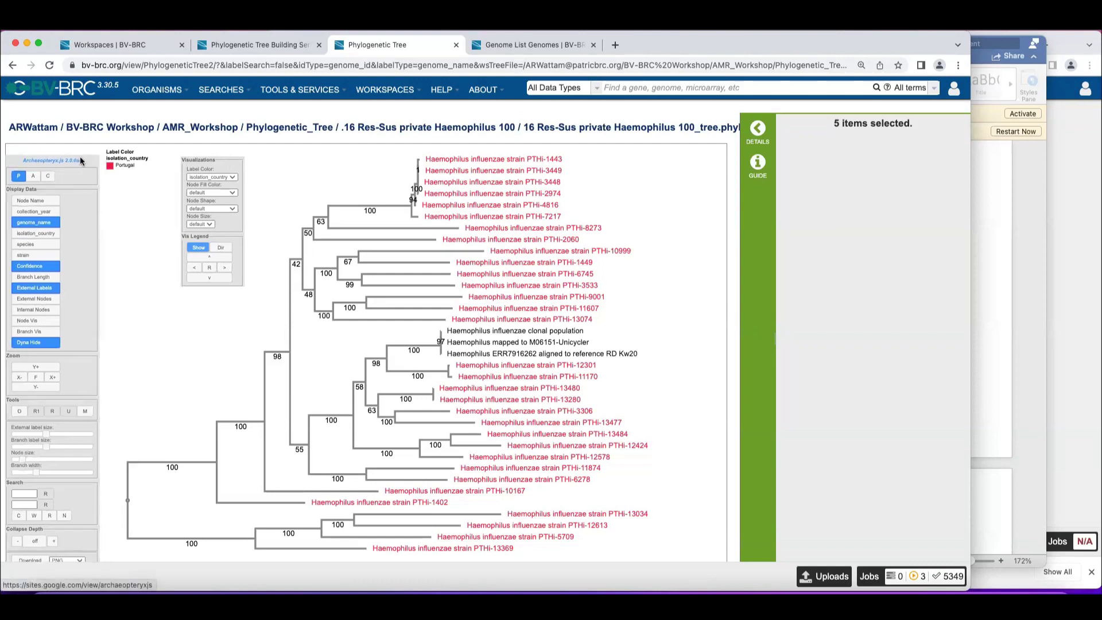
right_click(80, 158)
key(Escape)
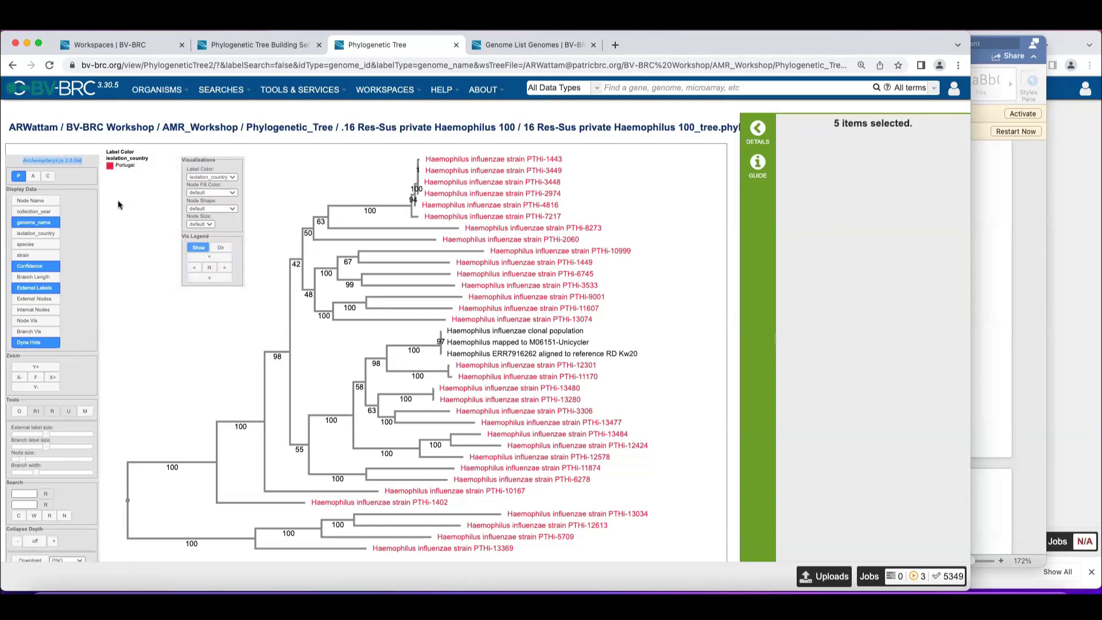
Color the tree's genome labels by collection_year.
click(226, 179)
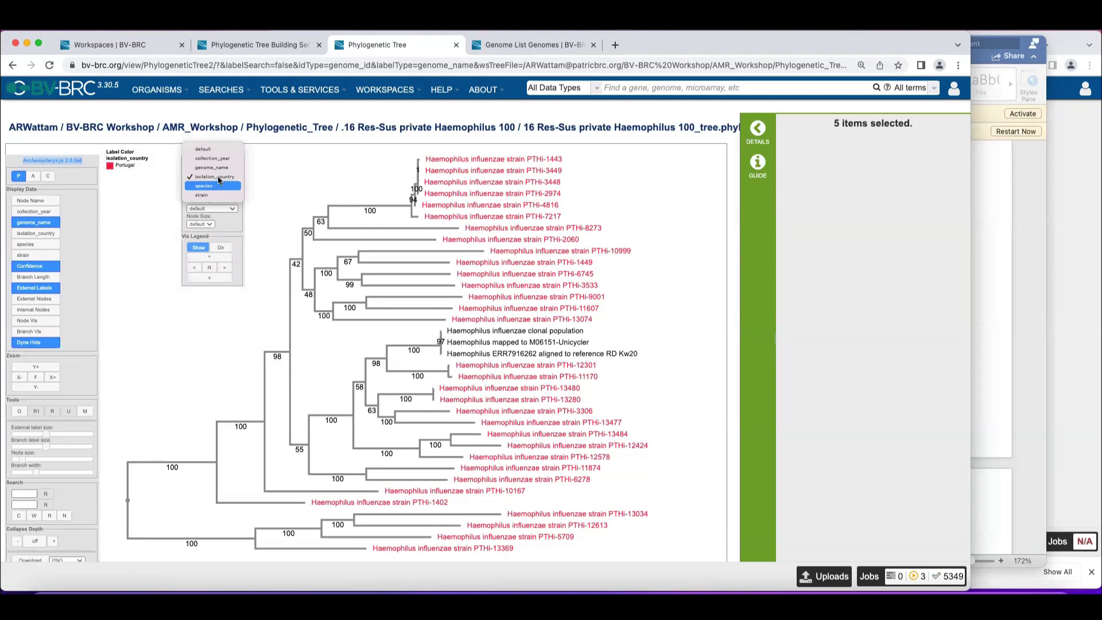
click(220, 158)
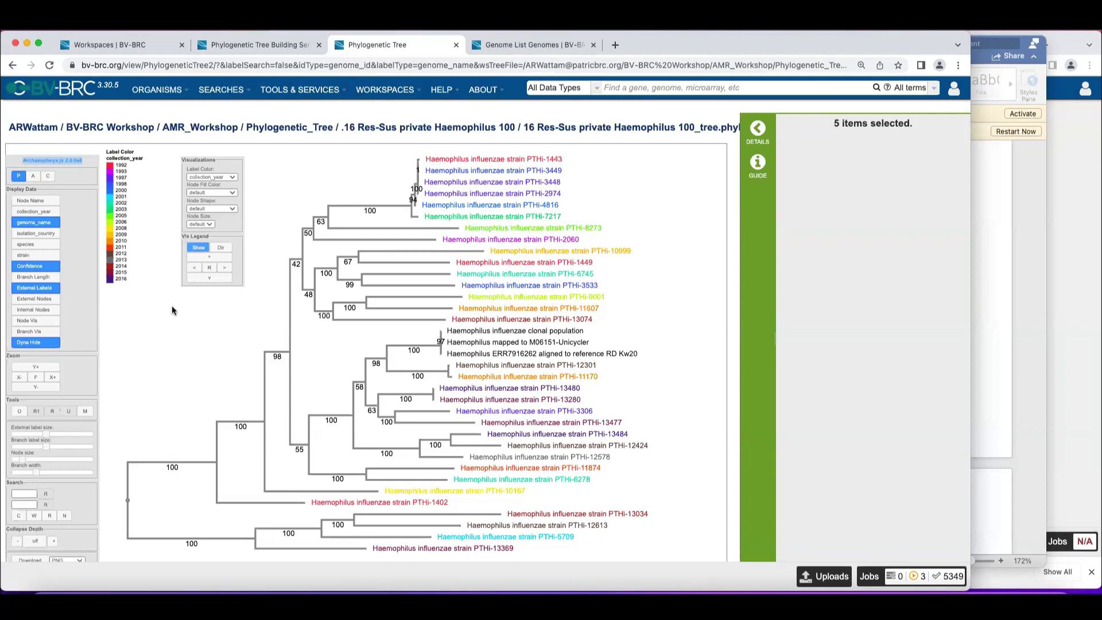
In the genome list's browser tab, open the BV-BRC Workshop workspace and go to AMR_Workshop's Phylogenetic_Tree folder.
click(515, 44)
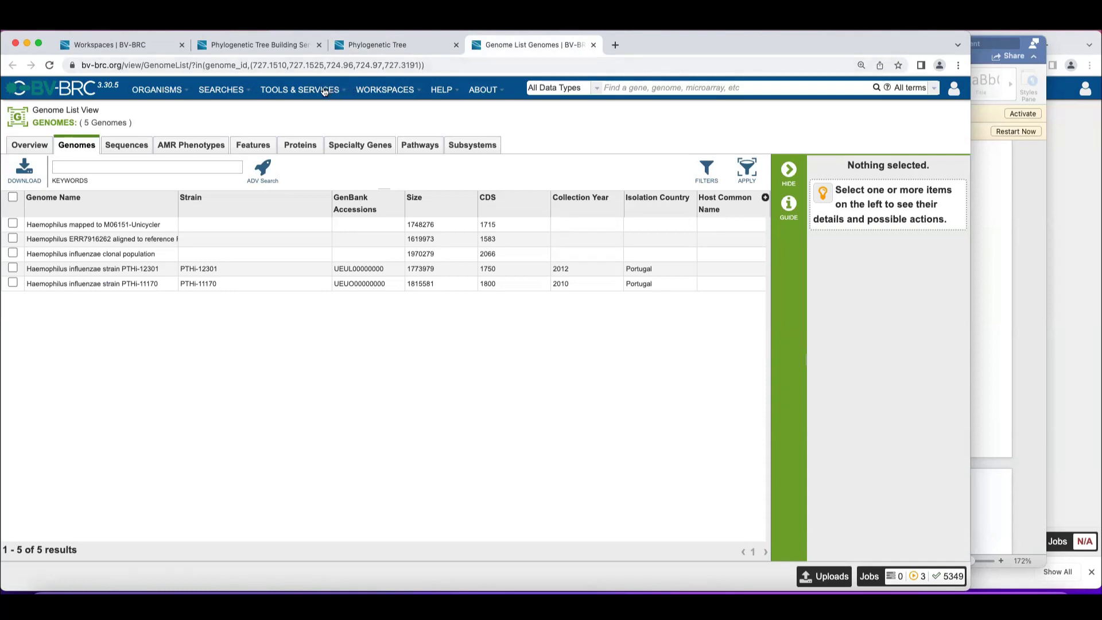
click(374, 91)
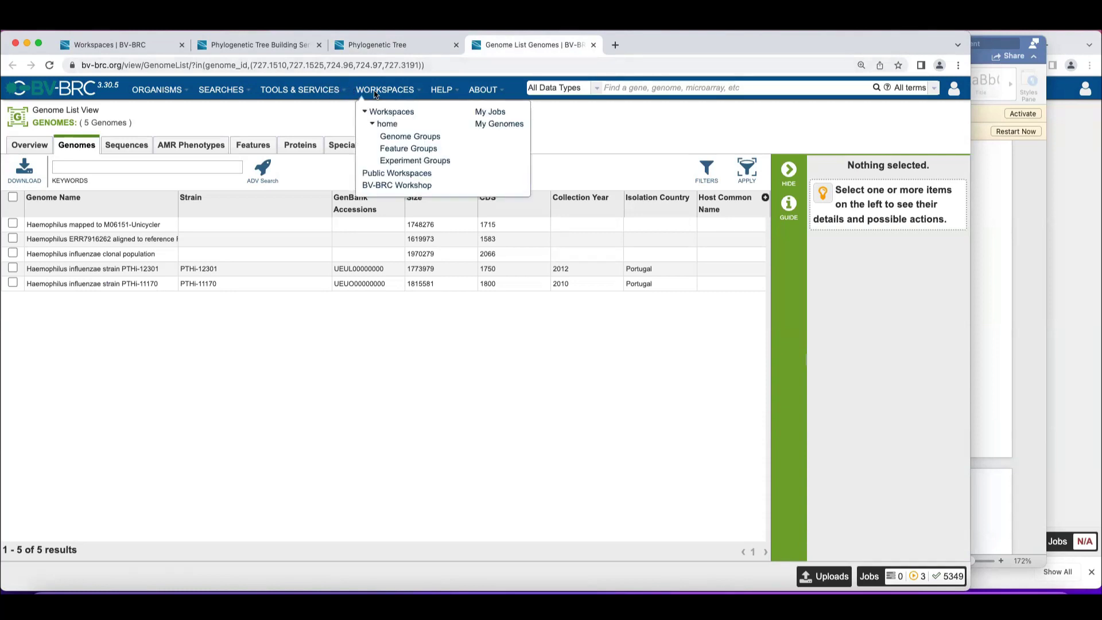
click(384, 187)
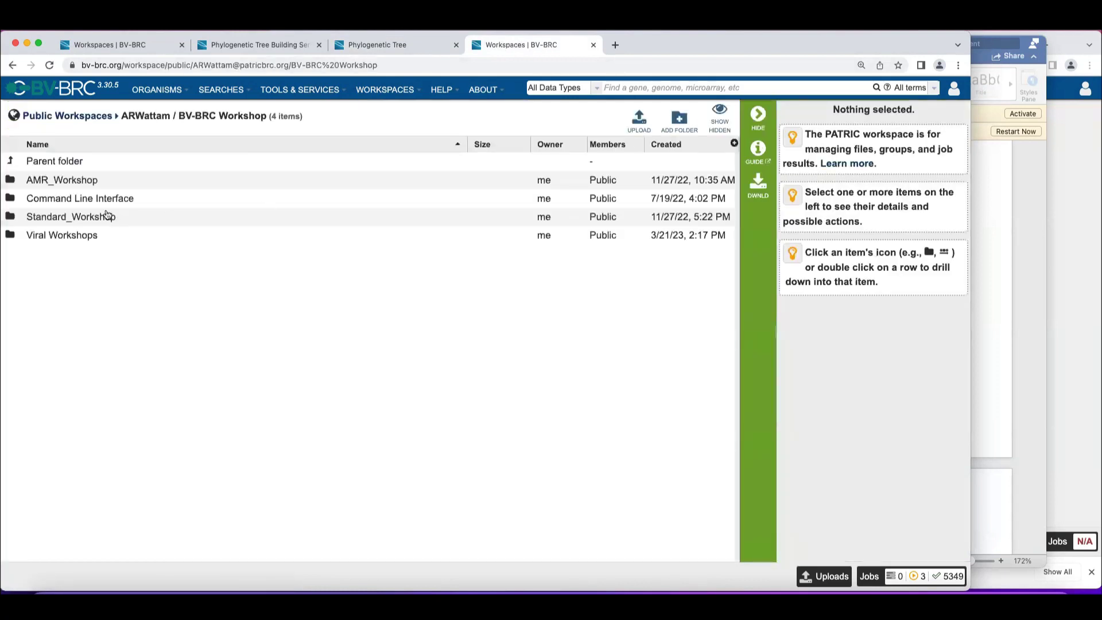
click(13, 181)
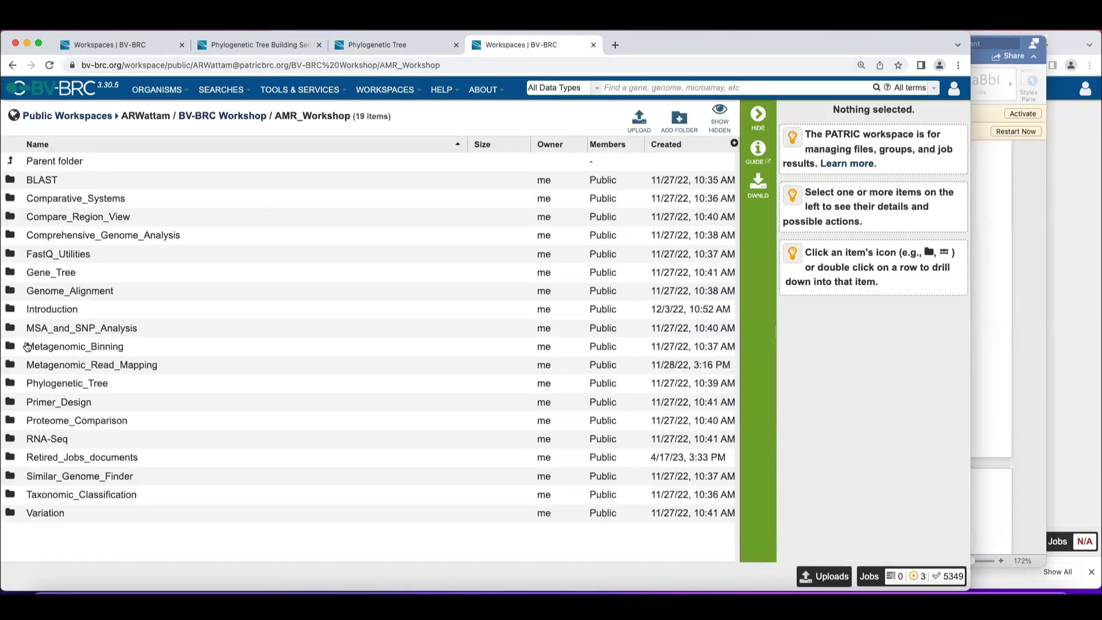
click(10, 383)
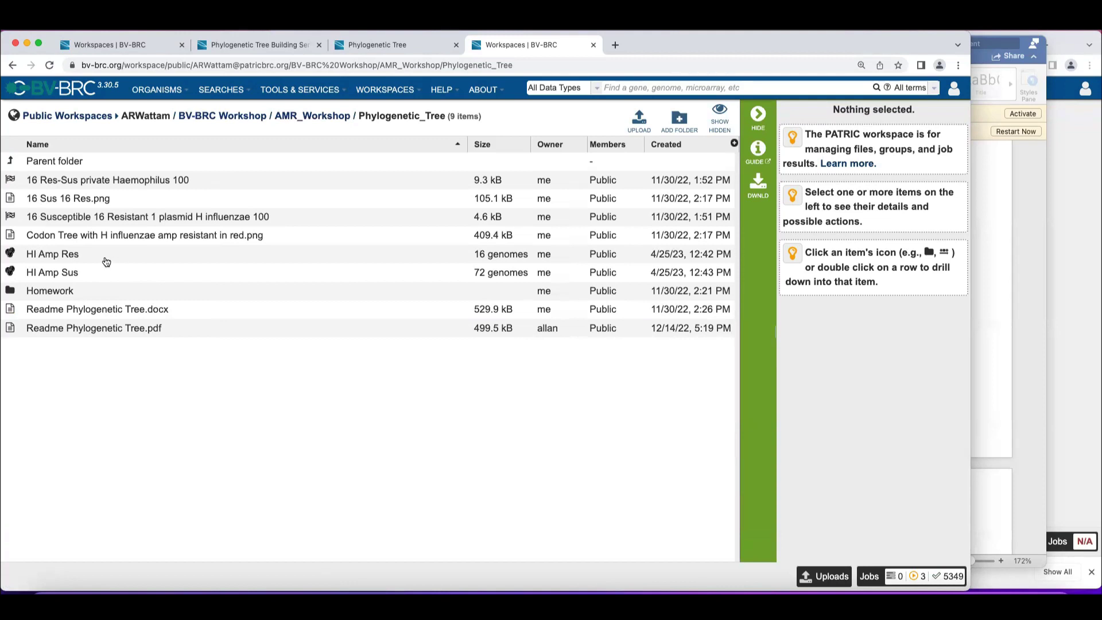
Open Readme Phylogenetic Tree.pdf, then return to the Phylogenetic_Tree folder's file list.
double_click(99, 327)
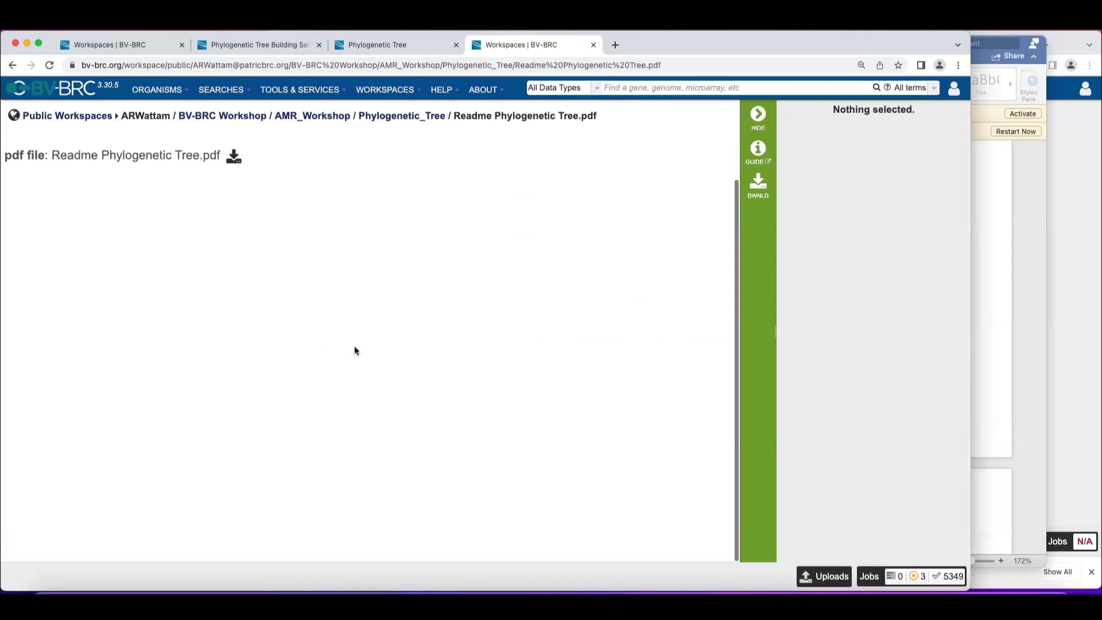
scroll(354, 350, left, 5)
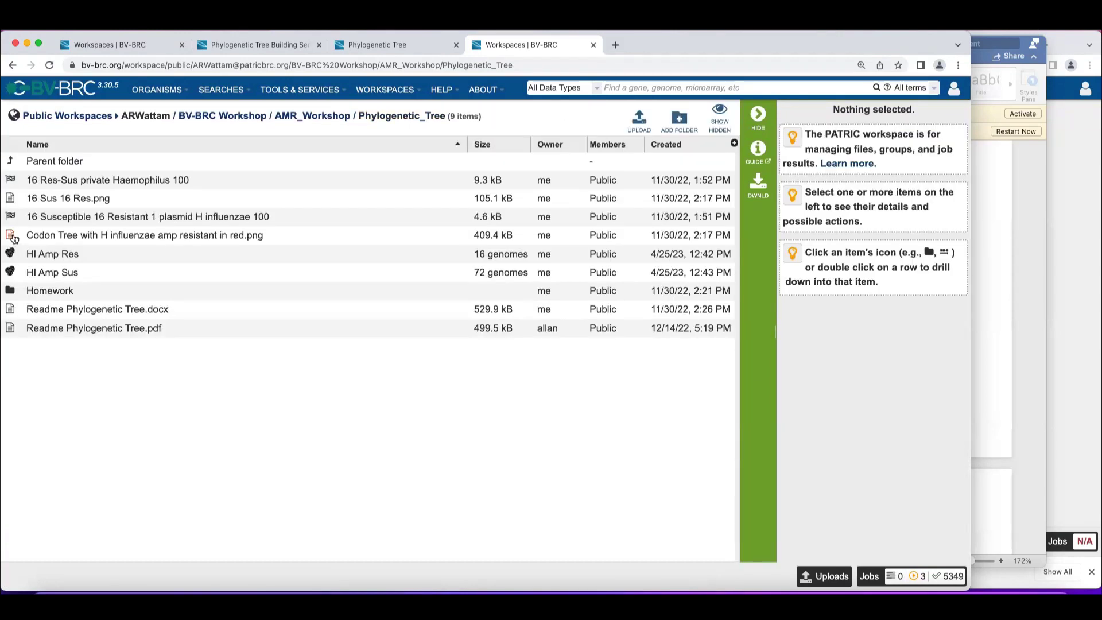
Open "Codon Tree with H influenzae amp resistant in red.png" and examine where the red ampicillin-resistant strains sit among the branches.
click(13, 235)
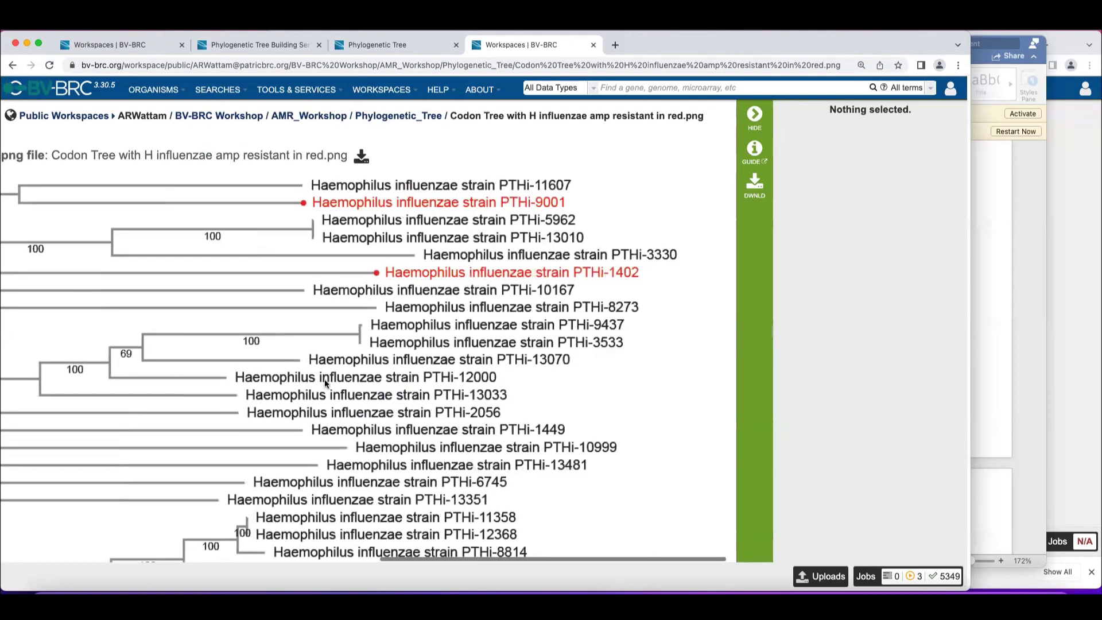
scroll(325, 379, up, 10)
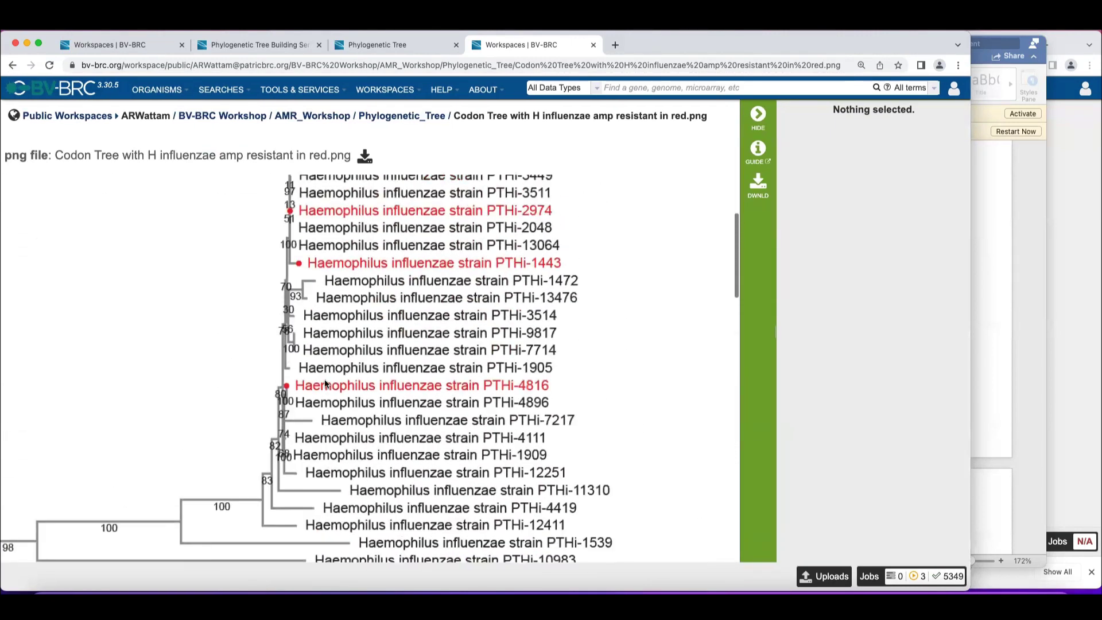
scroll(325, 381, up, 5)
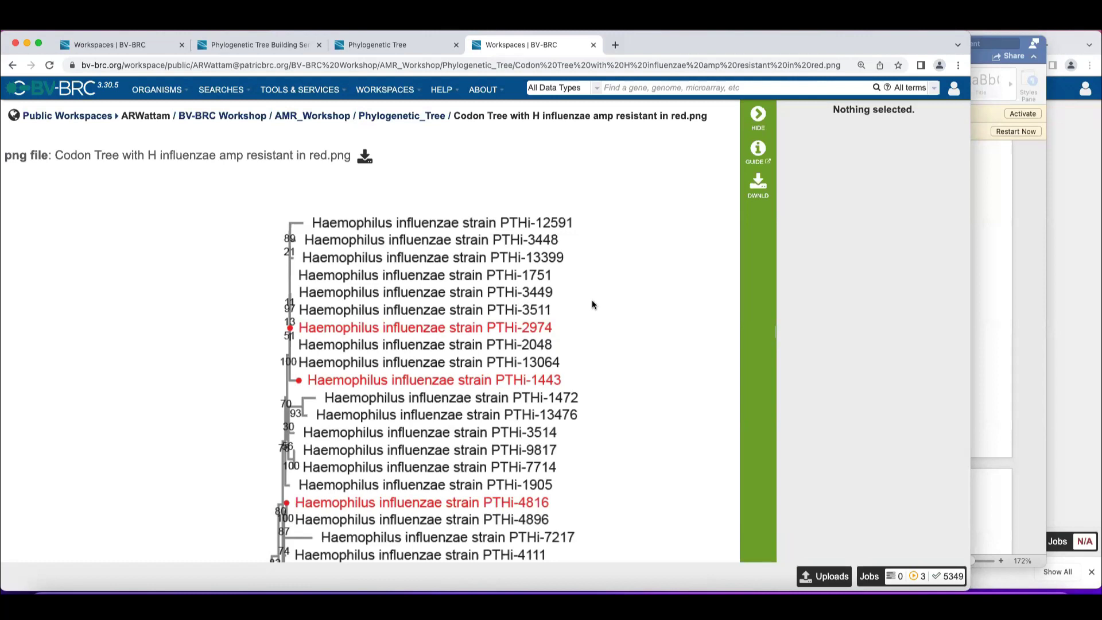
scroll(592, 305, down, 1)
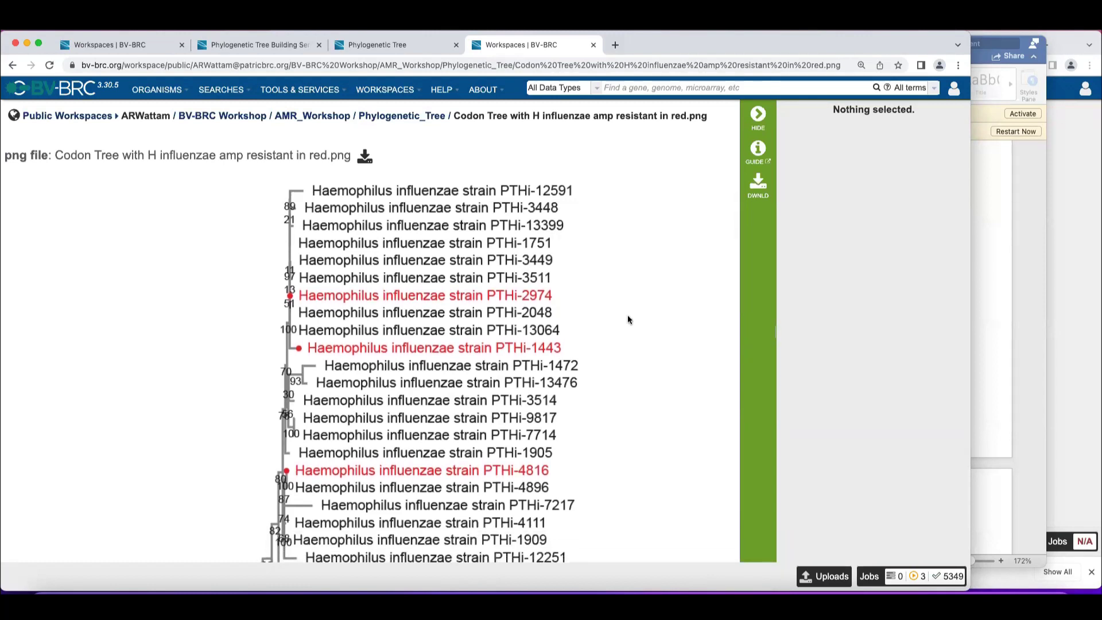
scroll(628, 320, down, 10)
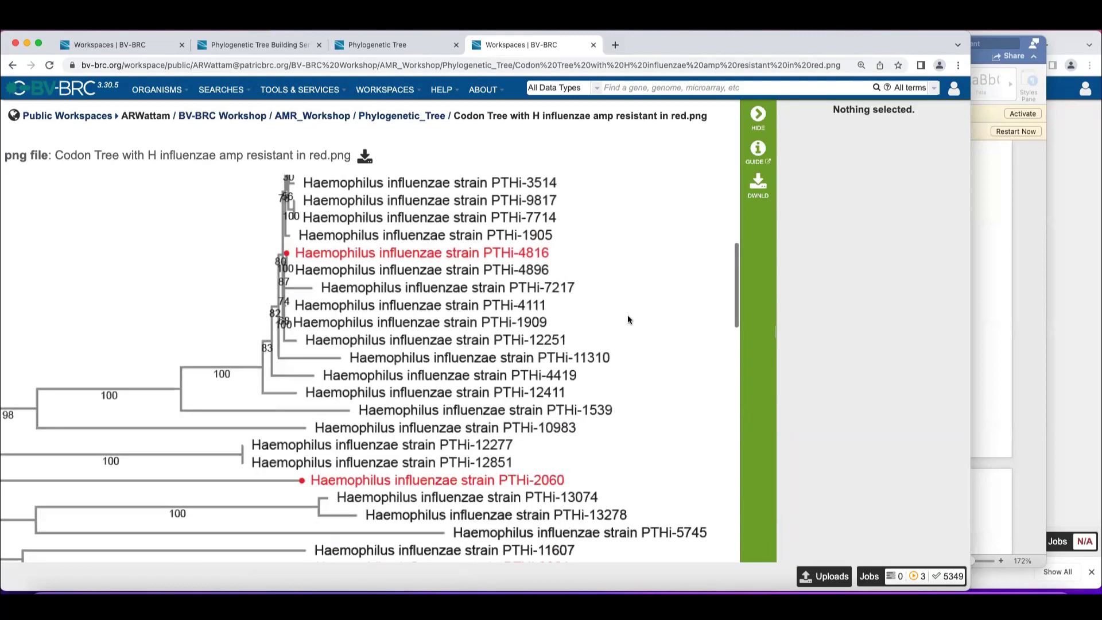
Survey the full codon tree image to compare how the red resistant strains are distributed among the susceptible ones.
scroll(628, 320, down, 10)
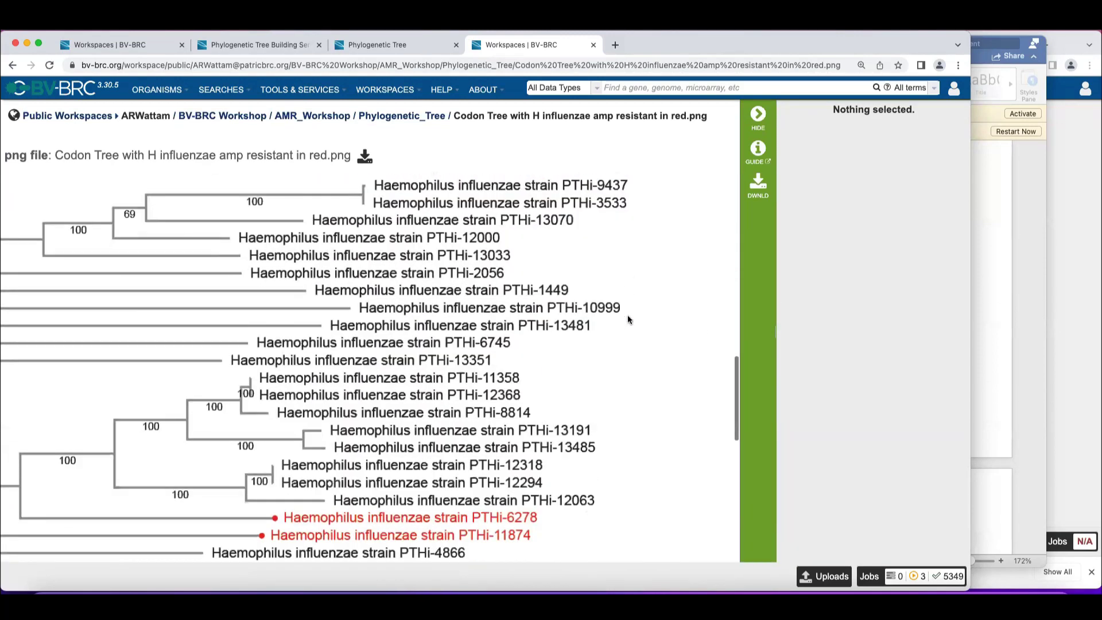
scroll(628, 319, down, 5)
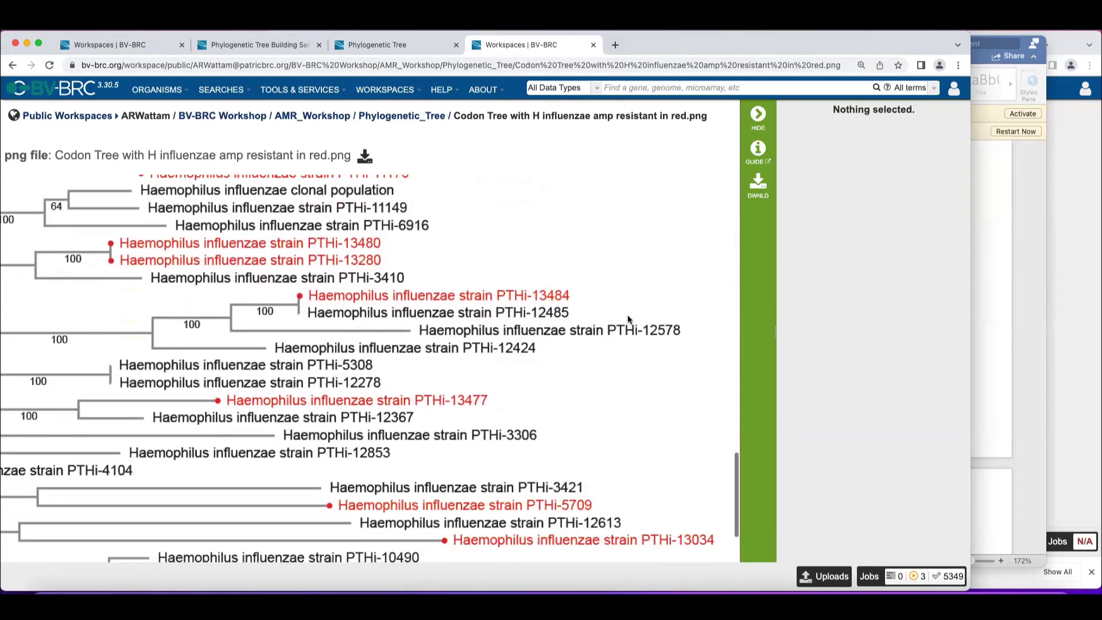
scroll(628, 320, up, 10)
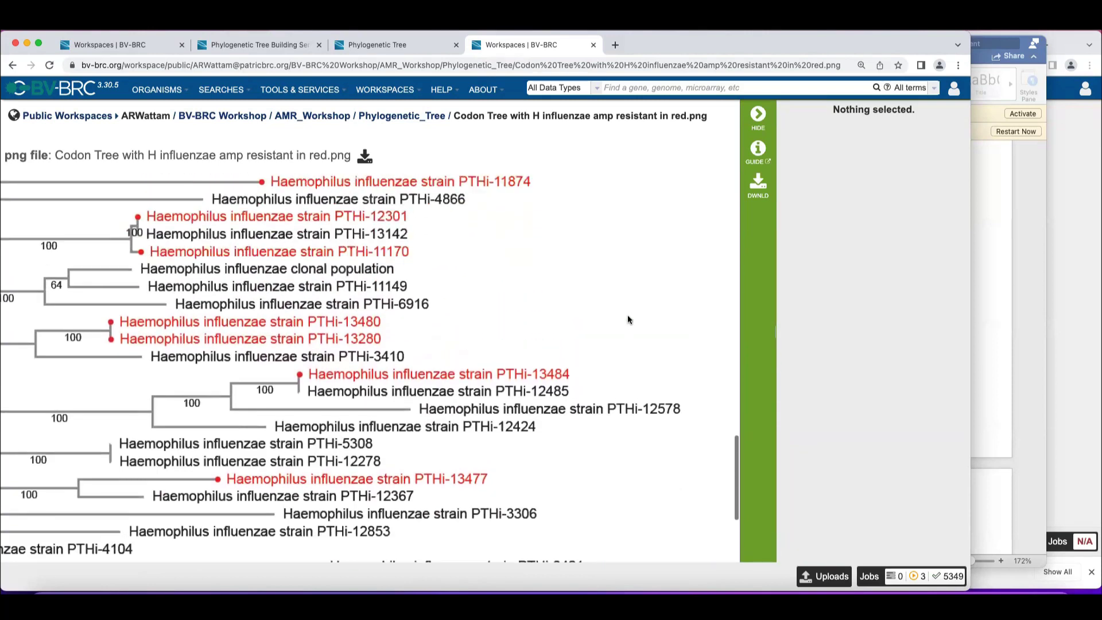
scroll(629, 320, up, 15)
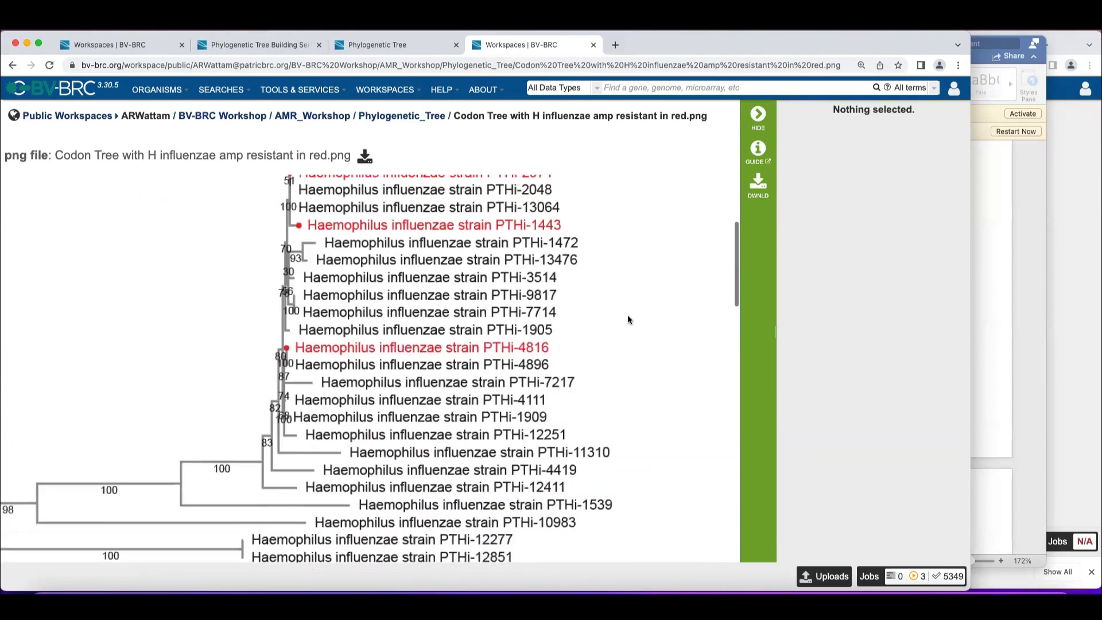
scroll(628, 320, down, 3)
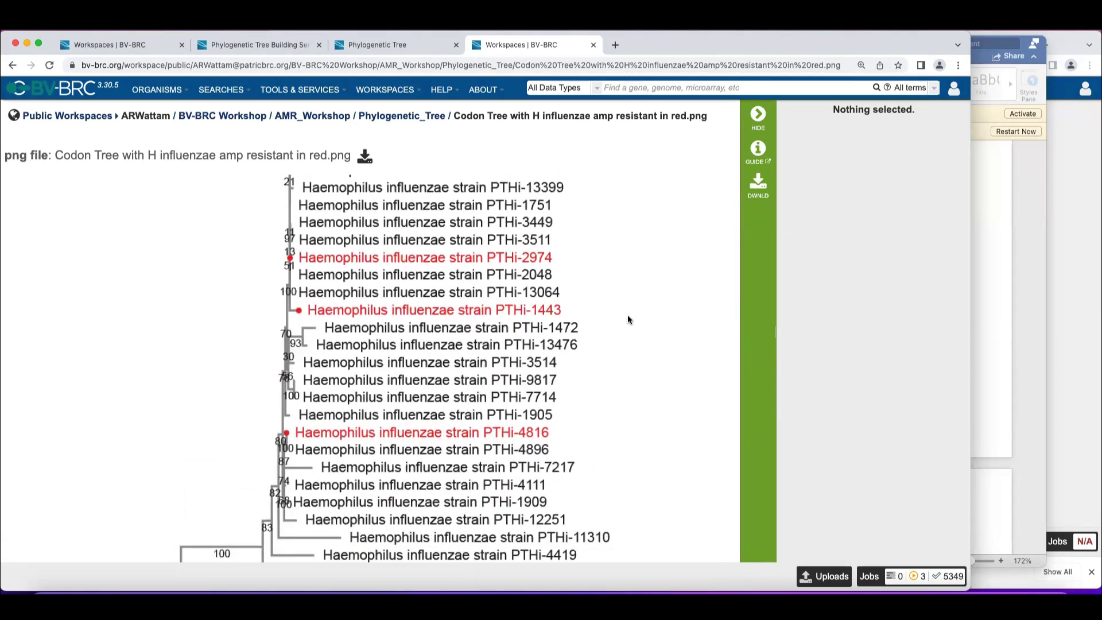
scroll(628, 320, down, 12)
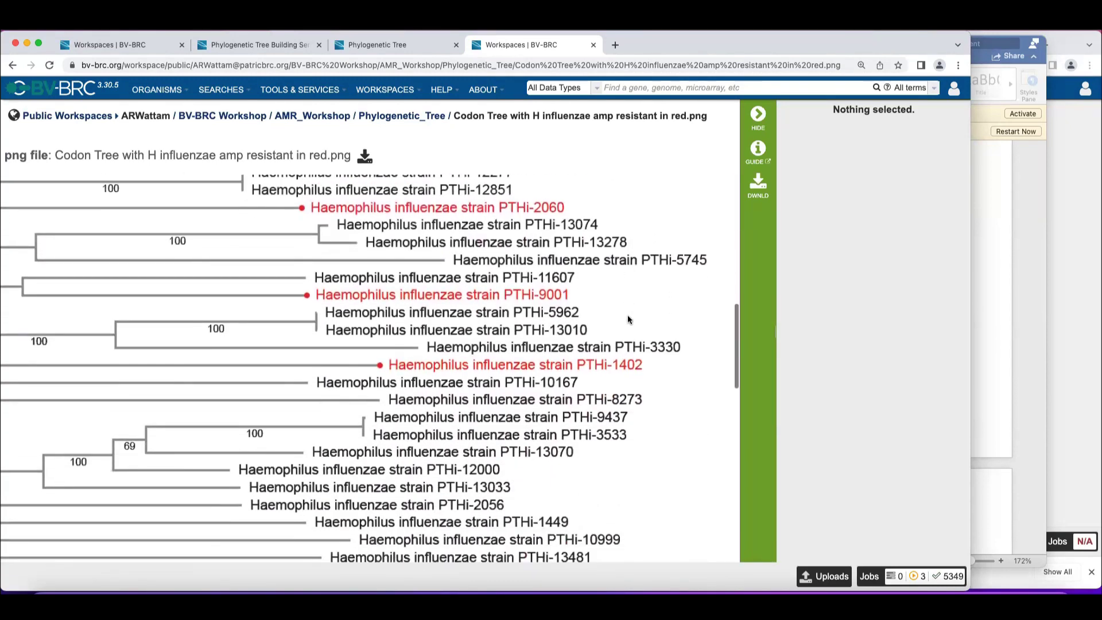
scroll(628, 320, up, 2)
scroll(628, 320, down, 13)
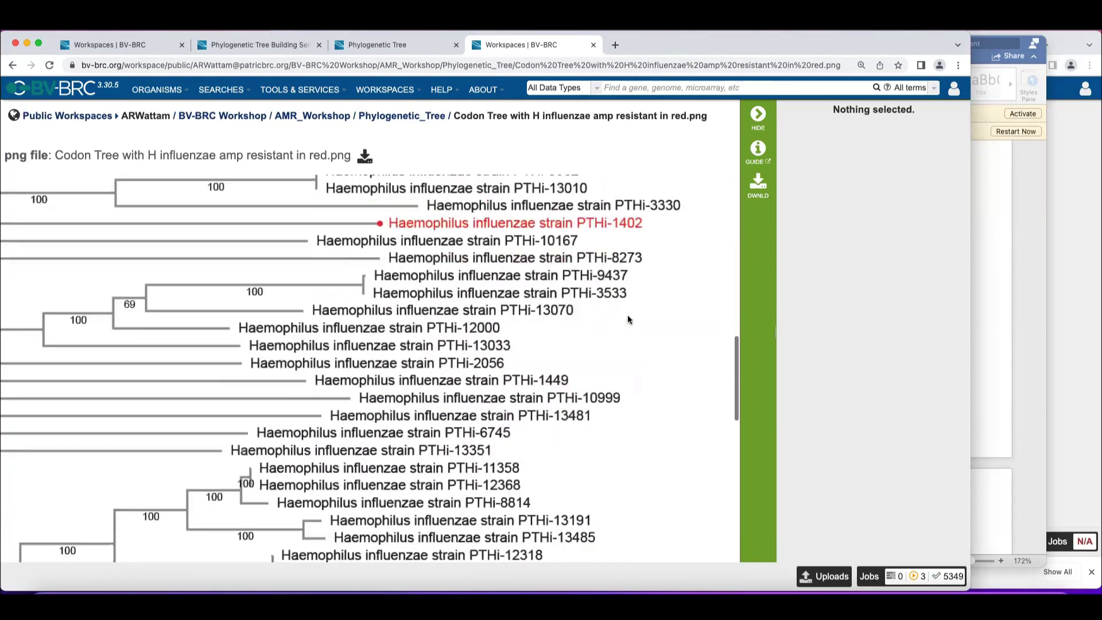
scroll(628, 320, down, 5)
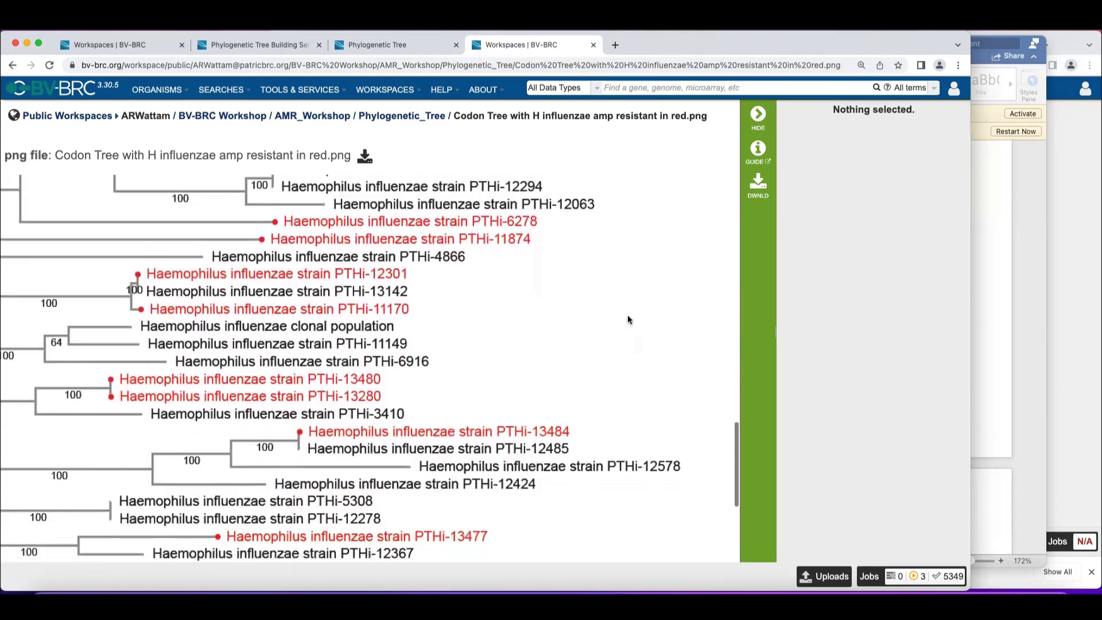
scroll(628, 320, up, 15)
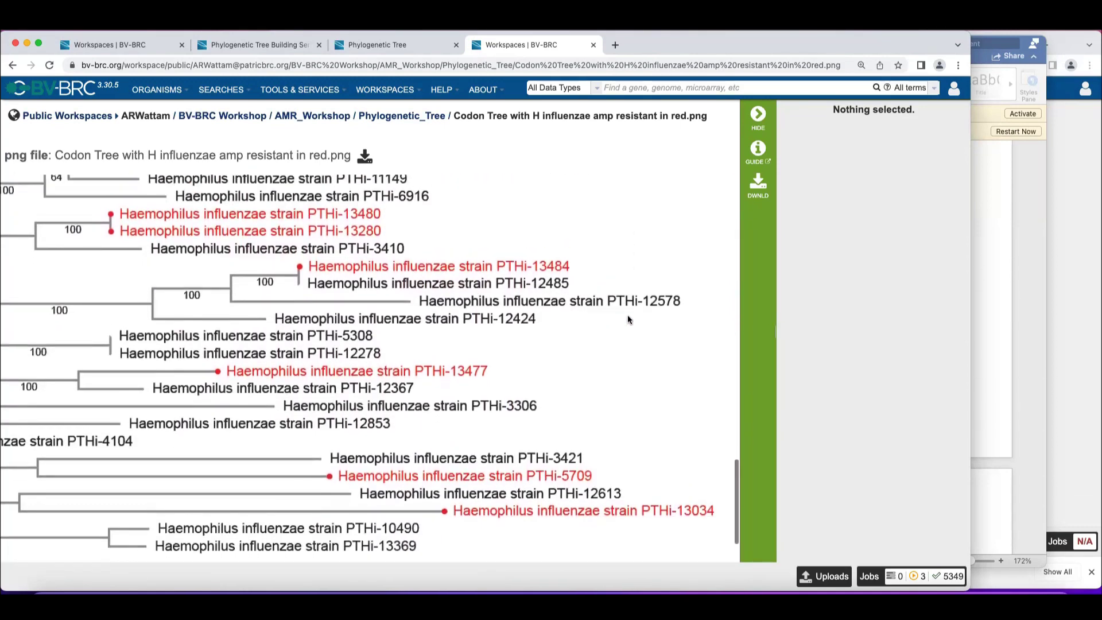
scroll(628, 319, up, 20)
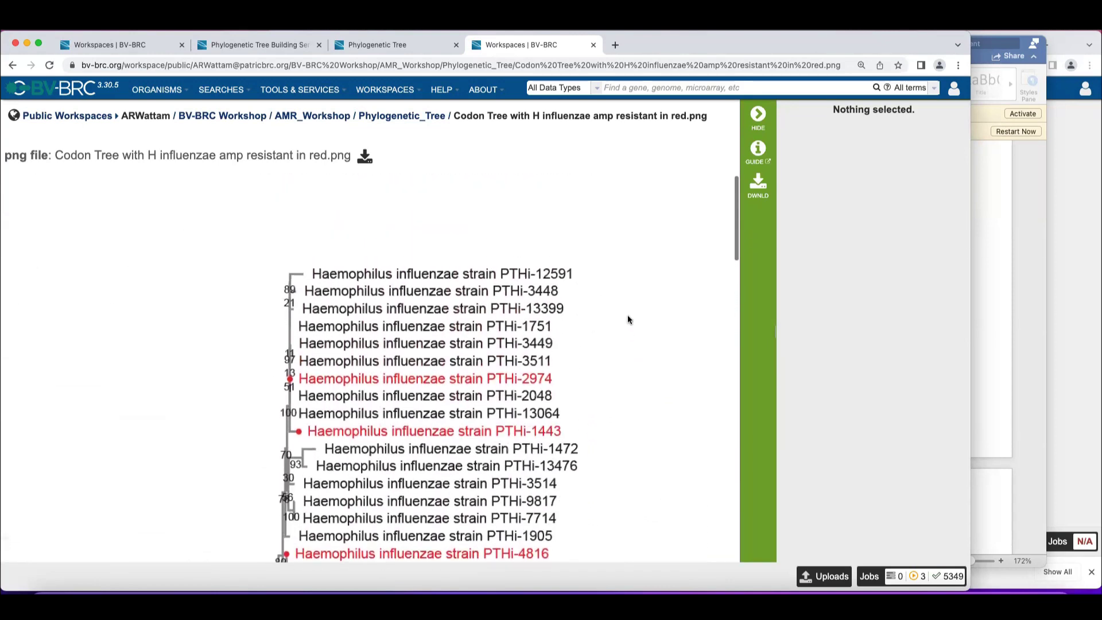
scroll(628, 320, down, 3)
scroll(628, 320, down, 2)
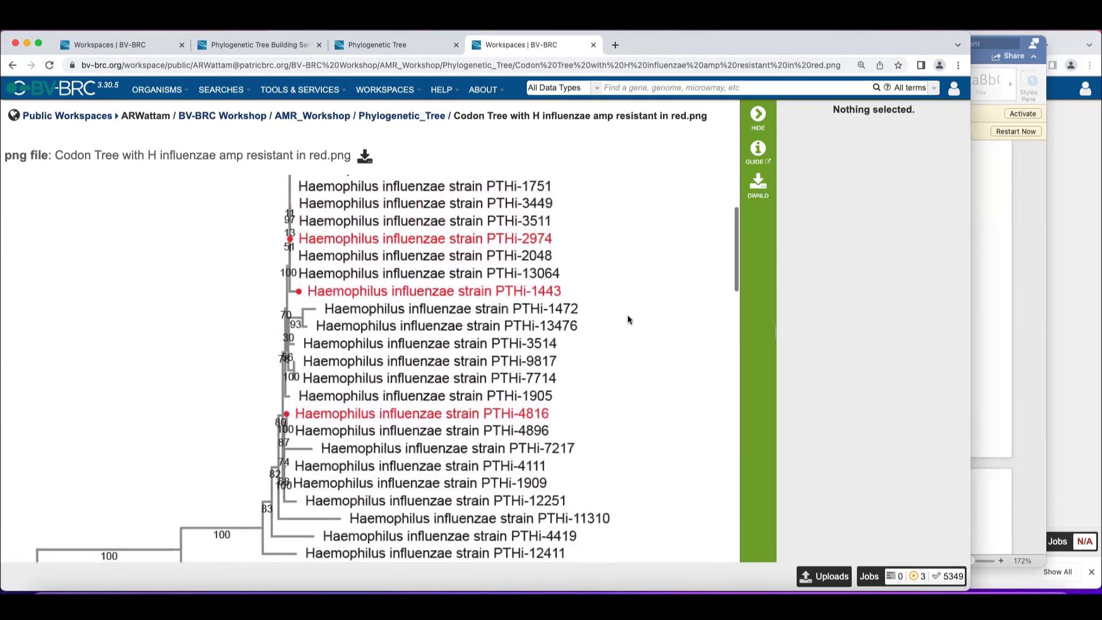
scroll(628, 320, down, 15)
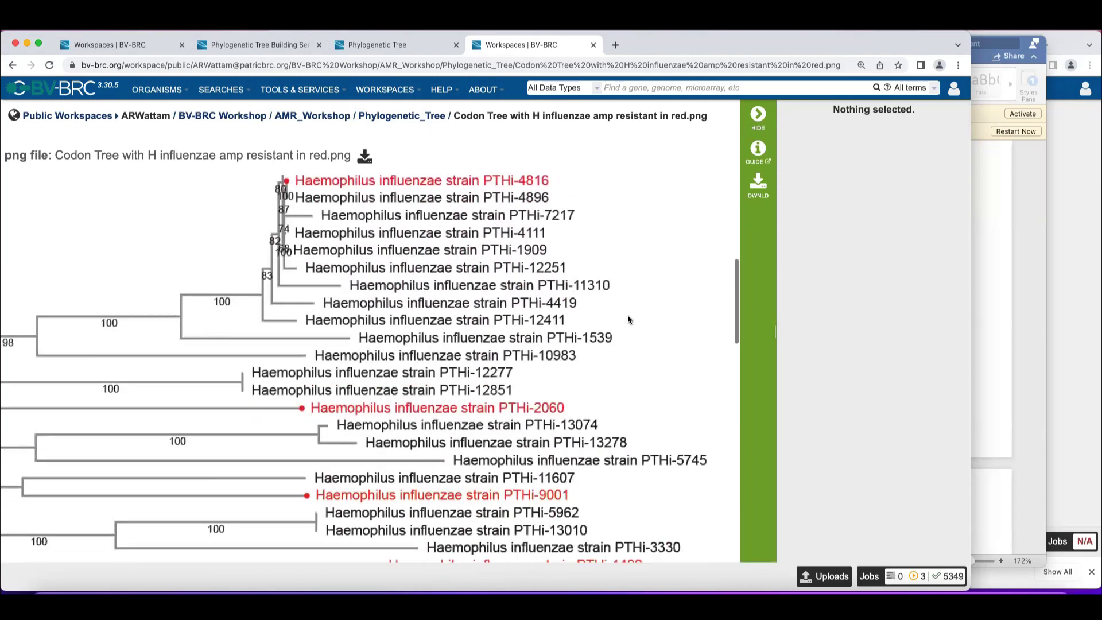
scroll(628, 320, down, 6)
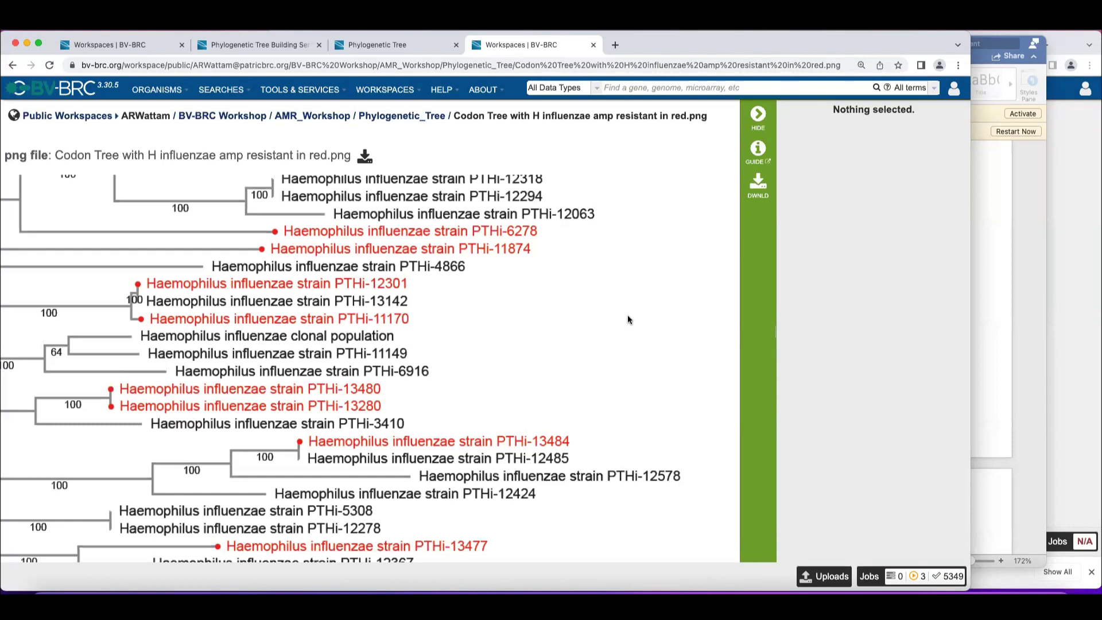
scroll(629, 319, down, 5)
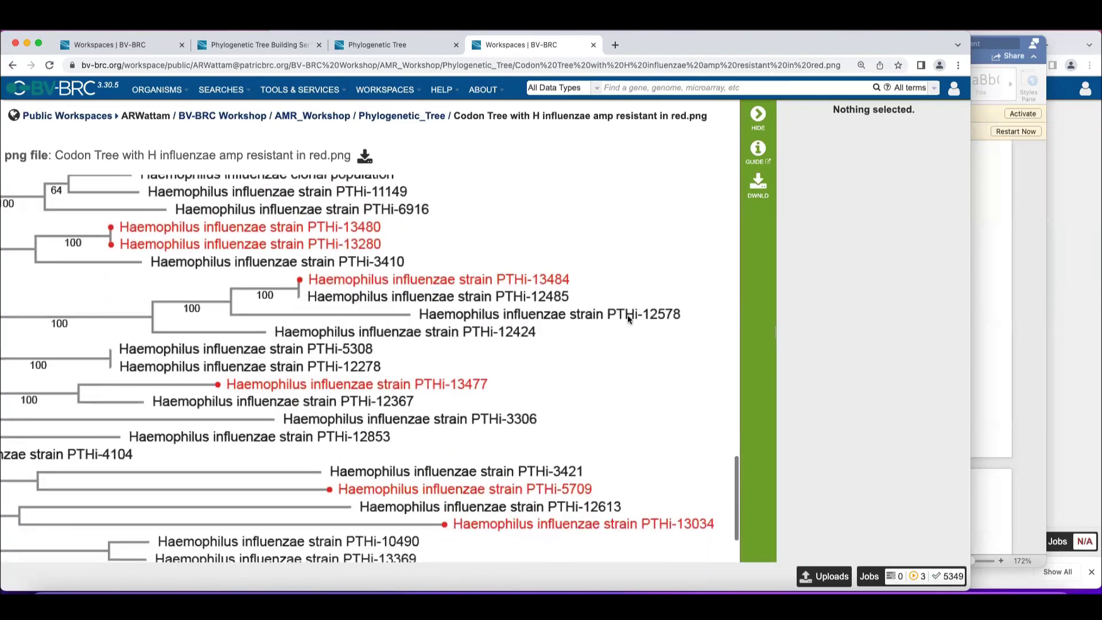
scroll(628, 316, down, 2)
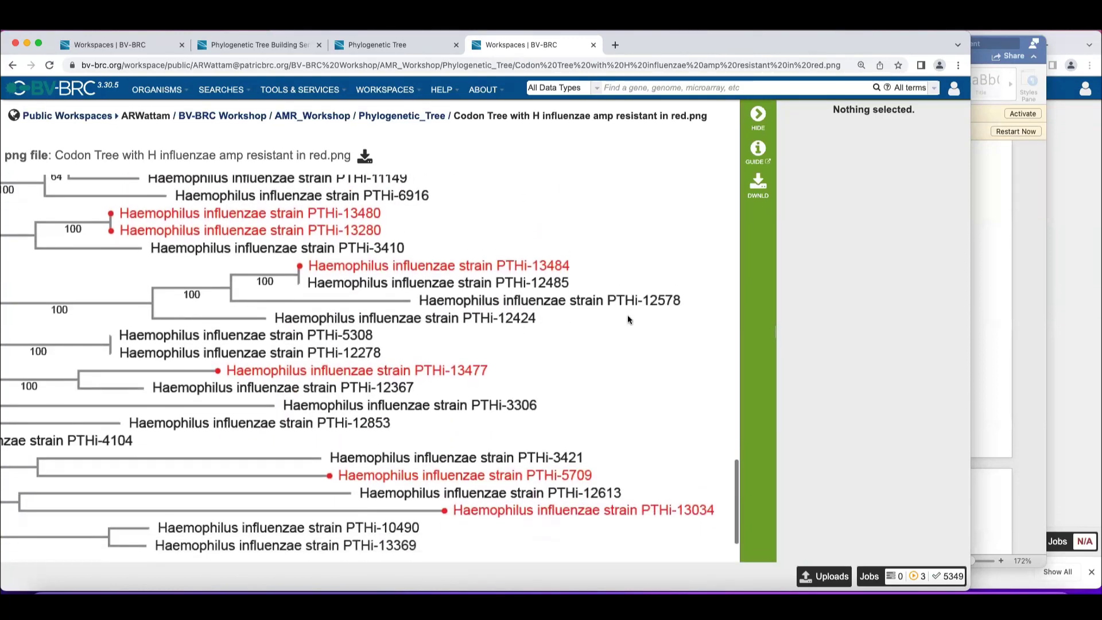
scroll(628, 319, up, 10)
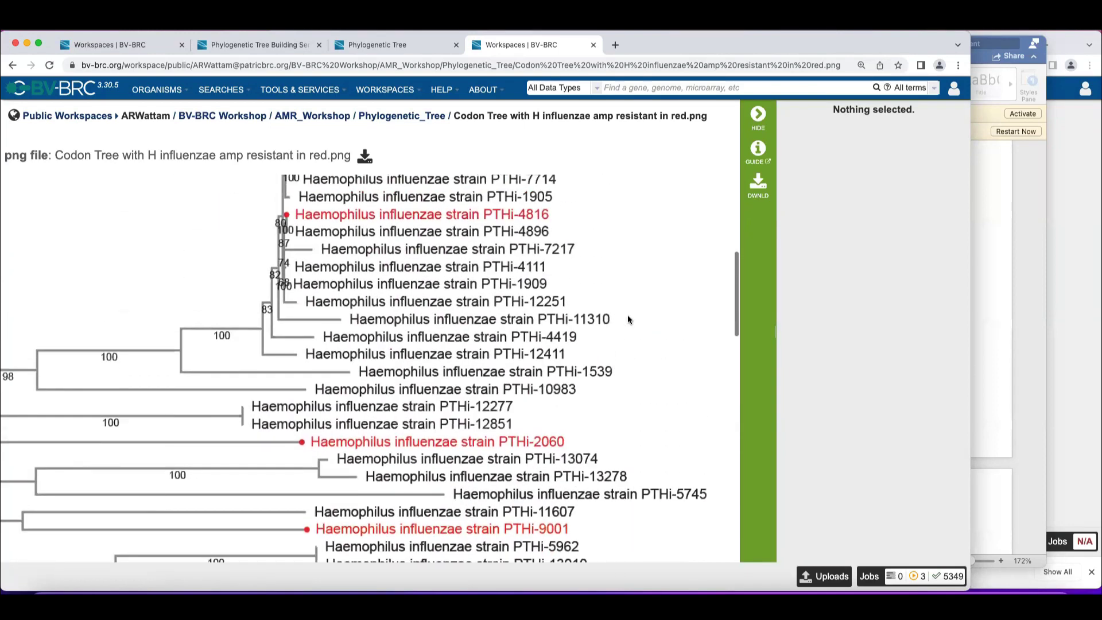
scroll(628, 319, up, 1)
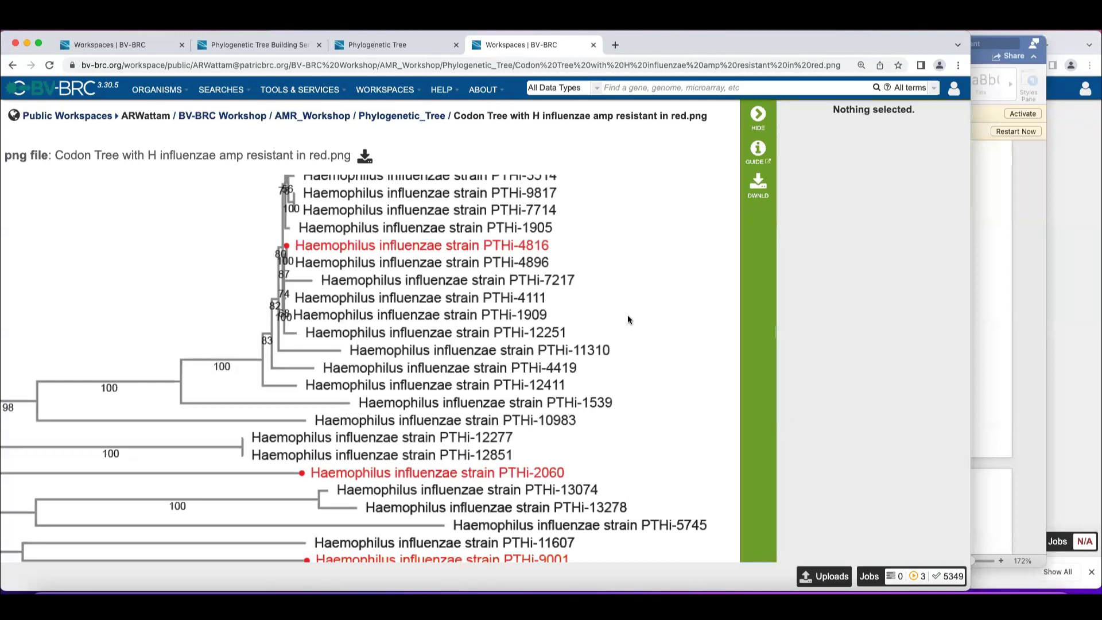
From the open tree viewer's browser tab, go to the .16 Res-Sus private Haemophilus 100 folder and view 16 Res-Sus private Haemophilus 100.svg.
click(437, 46)
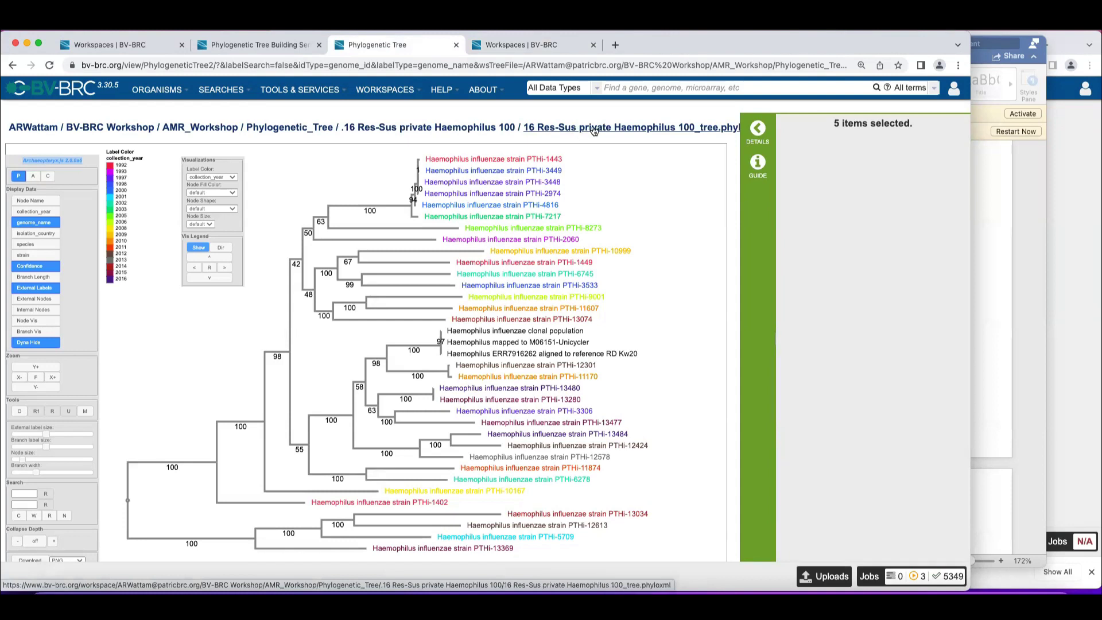
click(395, 128)
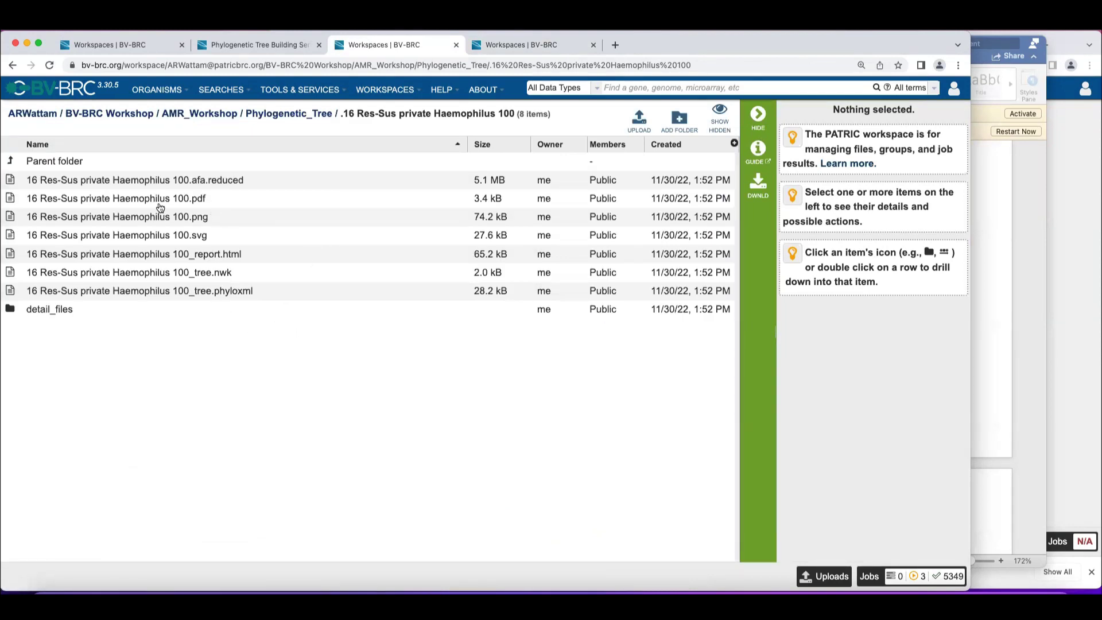
click(120, 236)
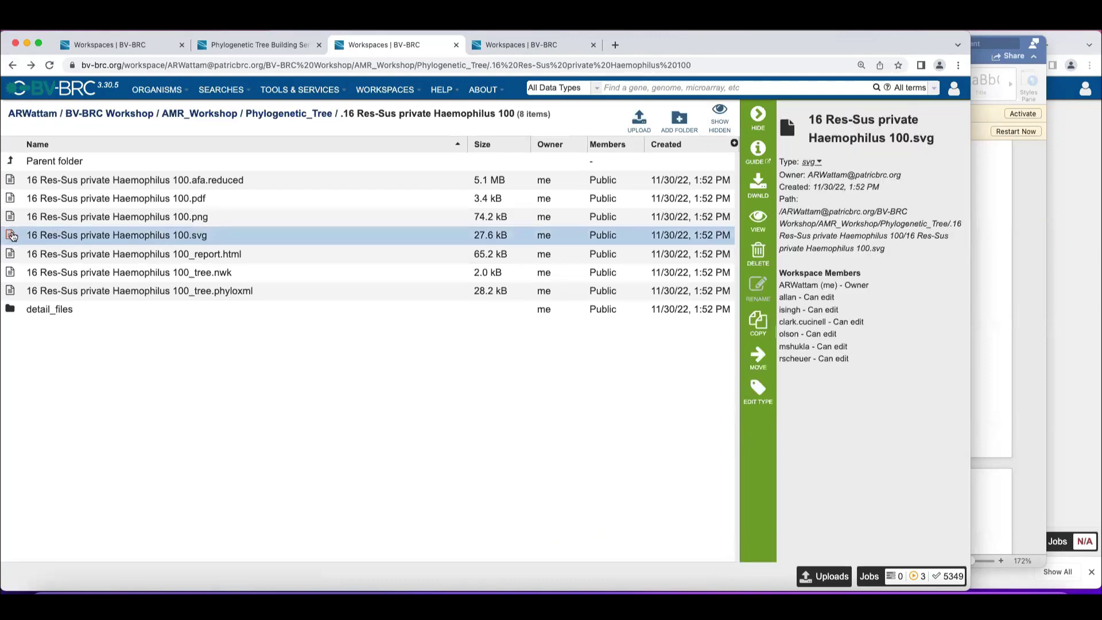
double_click(19, 236)
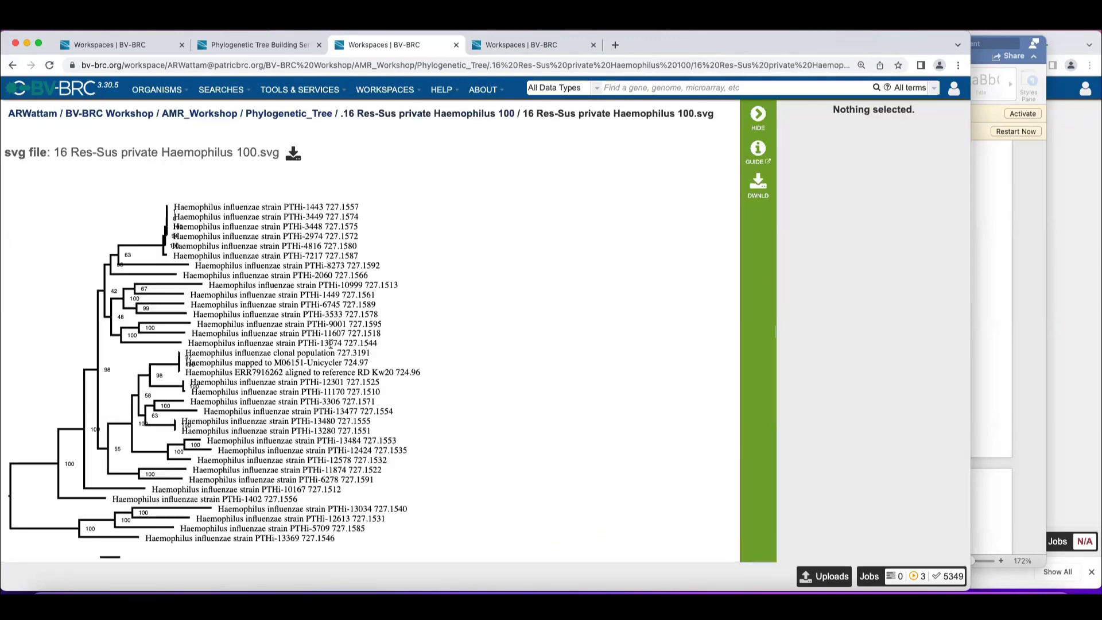
scroll(467, 324, down, 1)
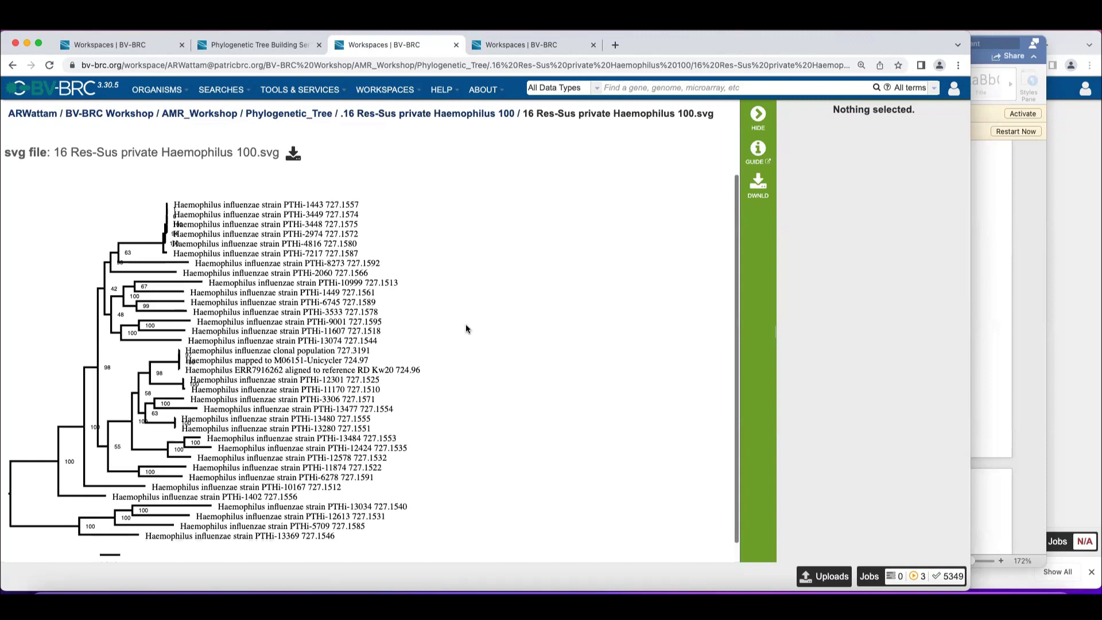
right_click(466, 326)
click(481, 273)
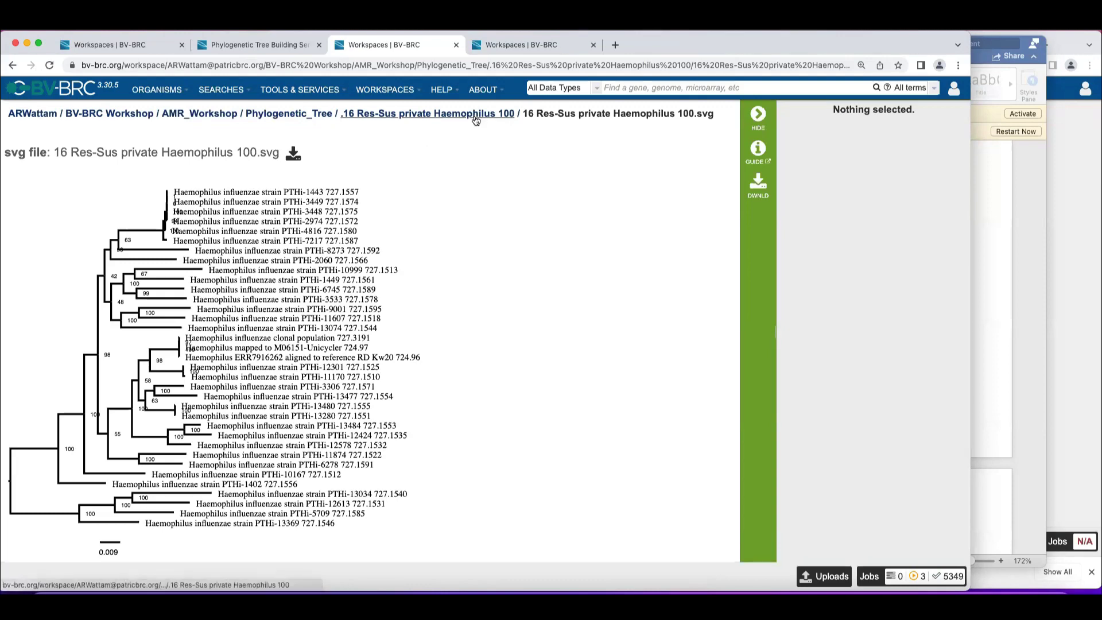
In the Bacterial Genome Tree browser tab, go to the workshop's AMR_Workshop/Phylogenetic_Tree folder and open the 16 Res-Sus private Haemophilus 100 job's interactive tree.
click(286, 46)
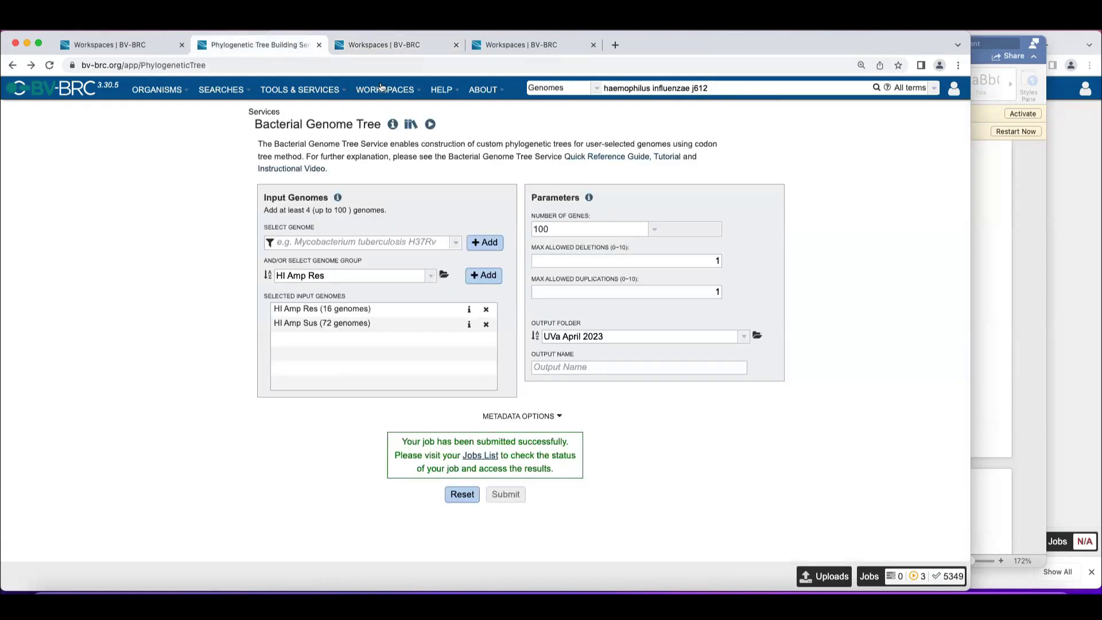
click(382, 89)
click(382, 185)
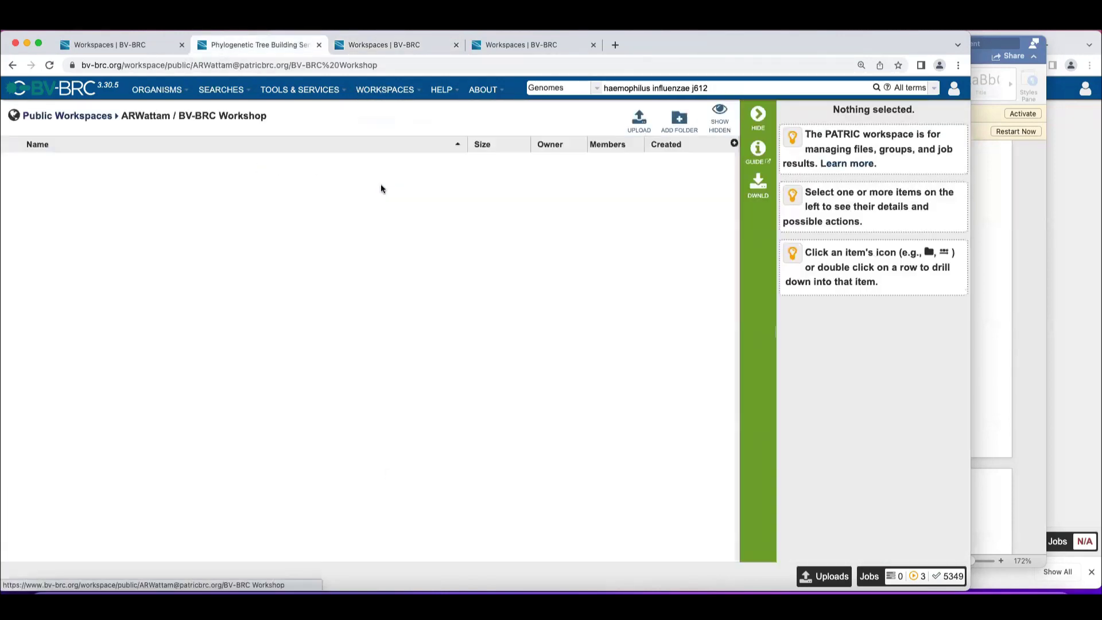
double_click(42, 181)
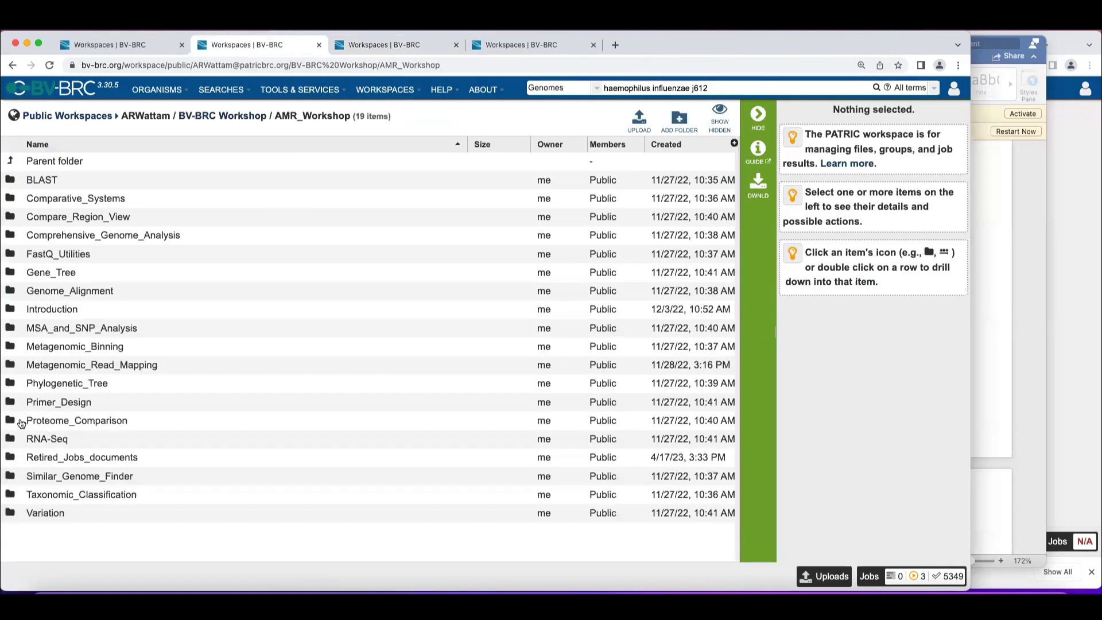
click(10, 388)
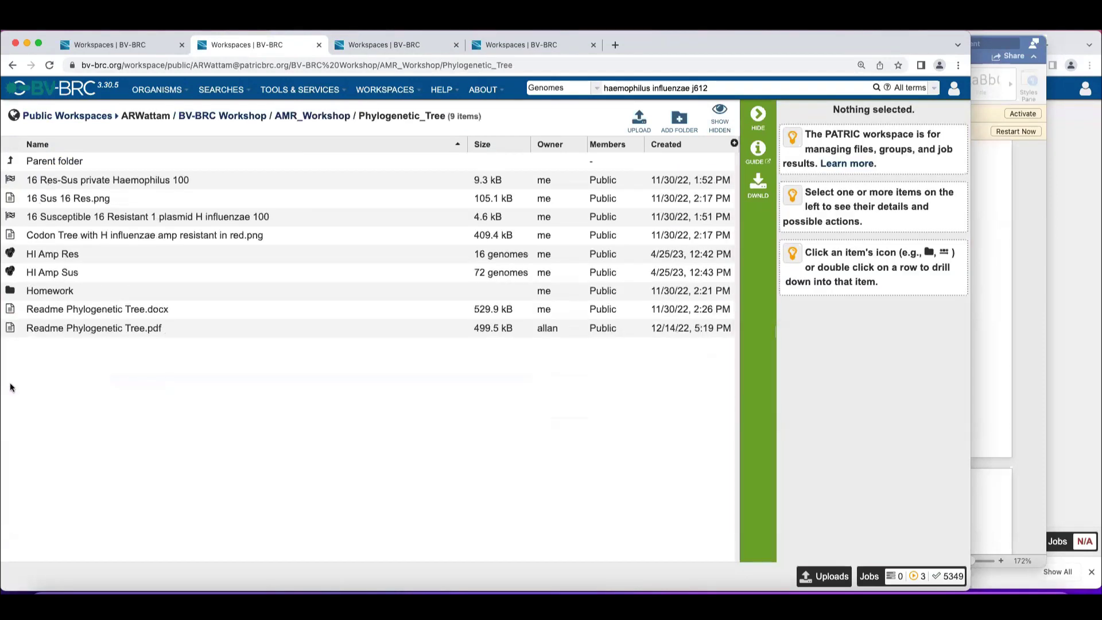
click(10, 181)
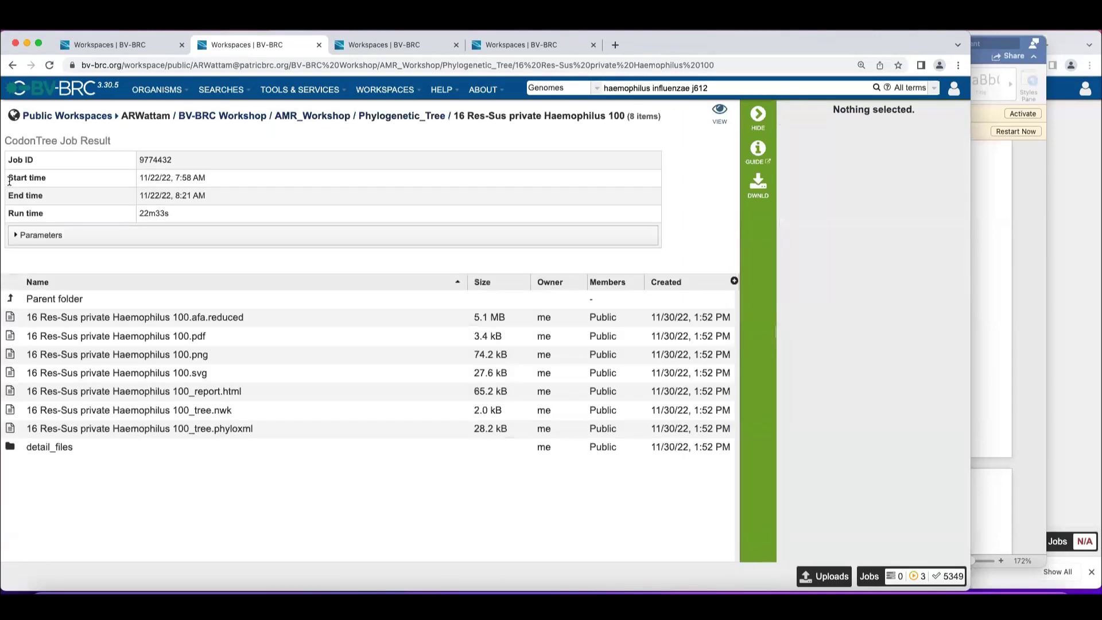
click(720, 112)
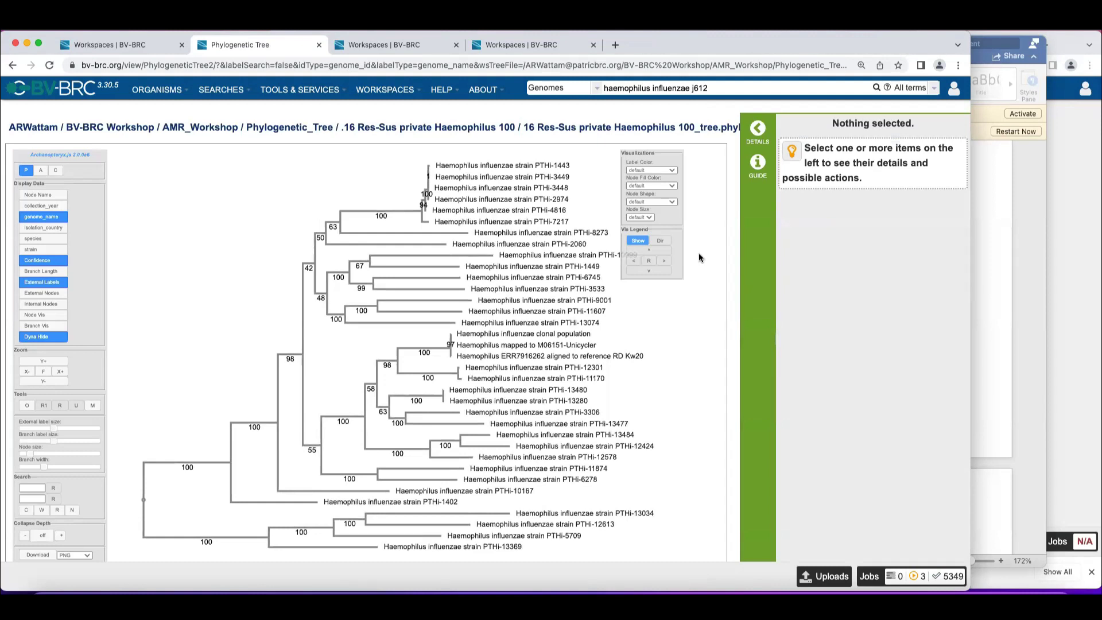
Color the reopened tree's genome labels by collection_year and check which download formats are offered.
click(655, 170)
click(656, 178)
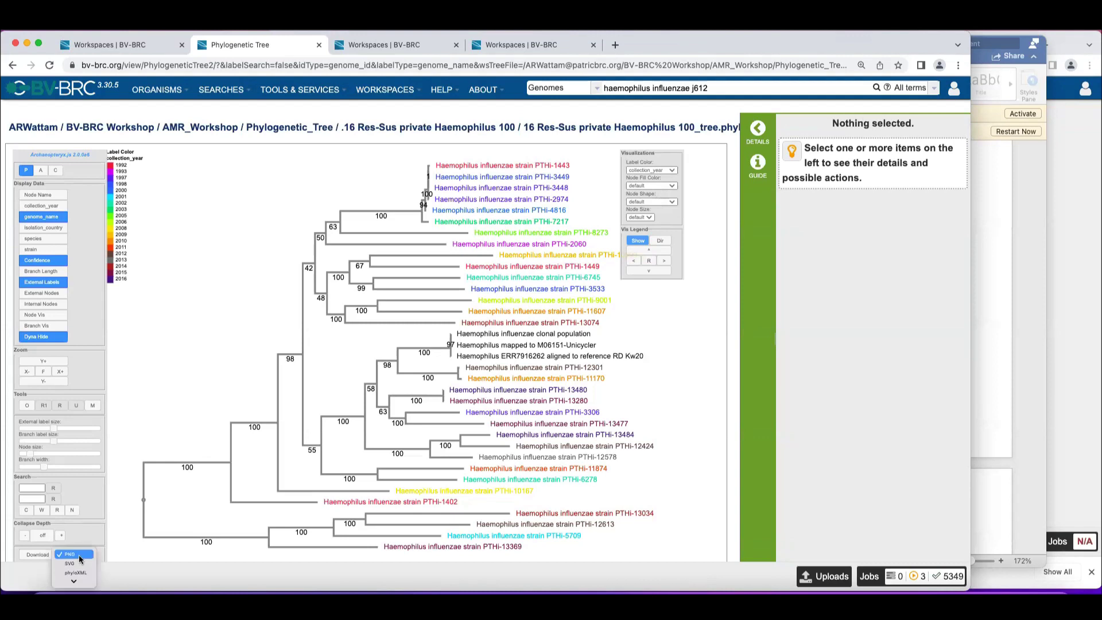
click(79, 557)
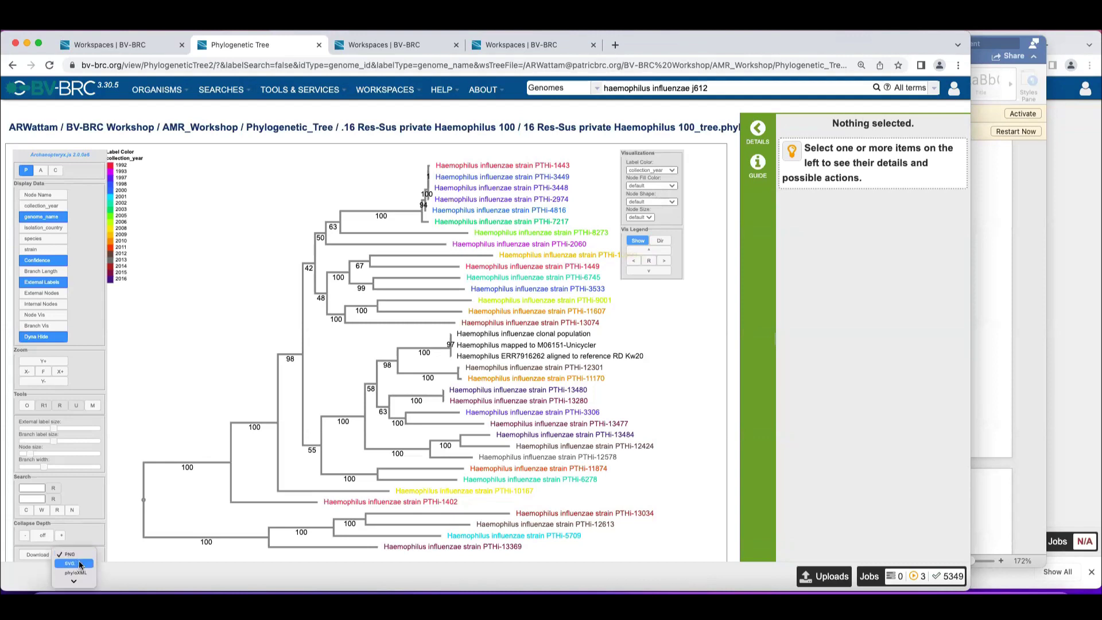
click(124, 453)
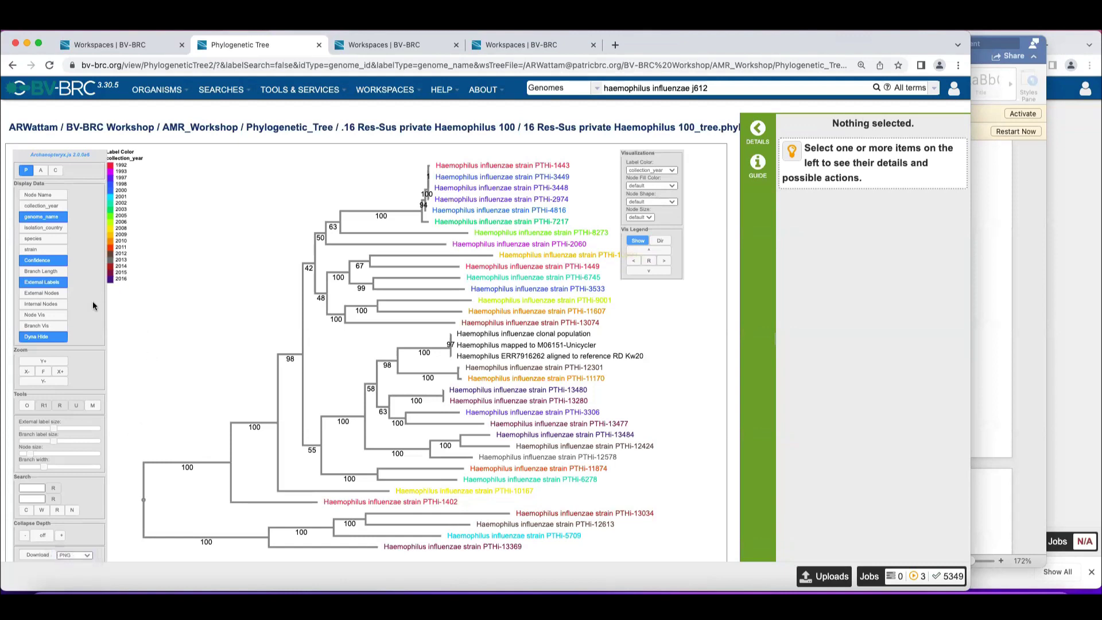
Thin the tree's branch lines and enlarge its external genome labels.
click(35, 467)
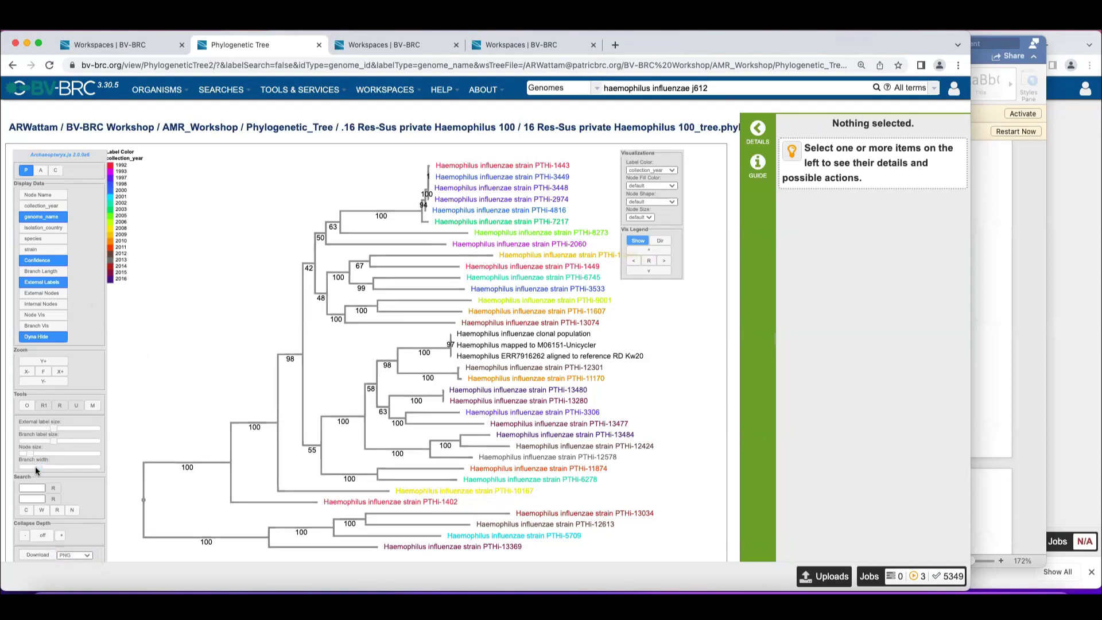
drag(36, 467, 26, 465)
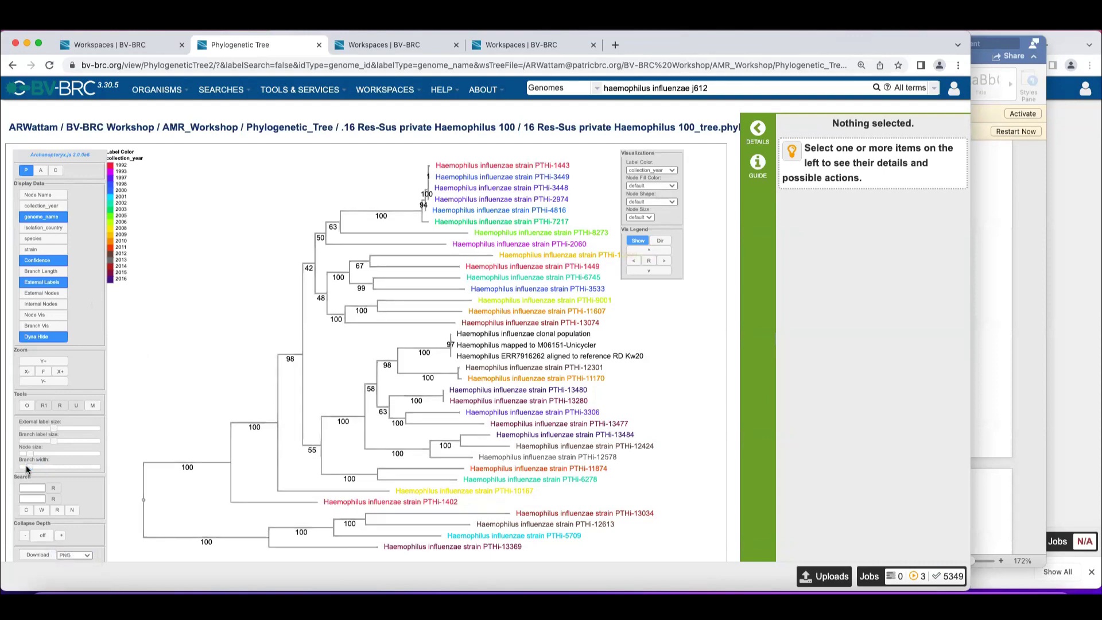
drag(53, 427, 66, 425)
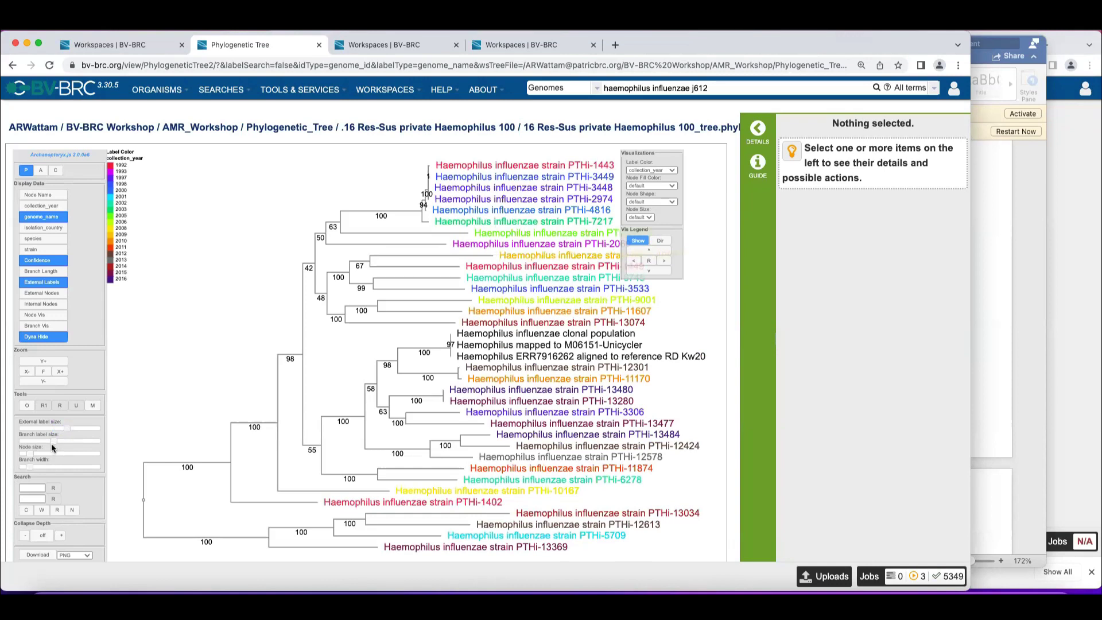
Reduce the tree's branch label size slightly and move the Visualizations panel clear of the genome labels.
drag(50, 440, 46, 440)
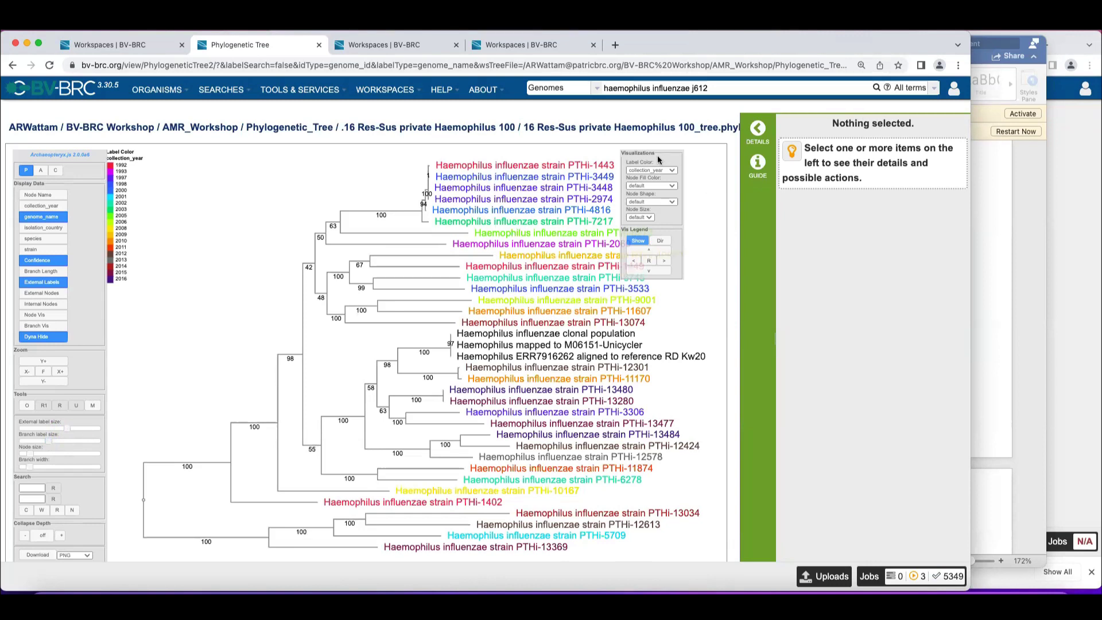
drag(658, 158, 702, 155)
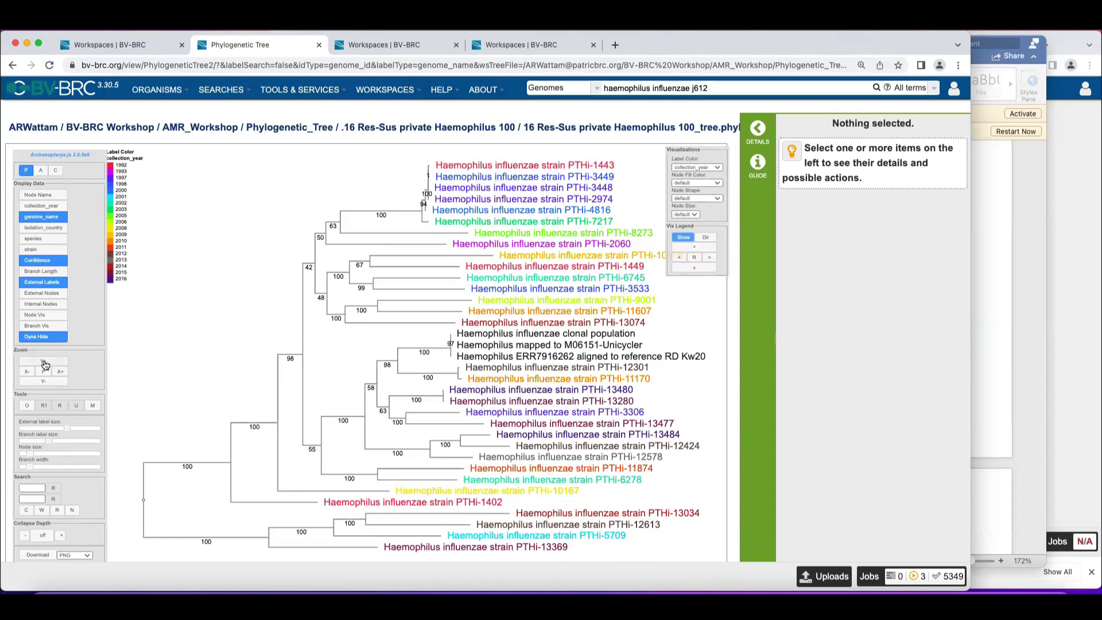
Try stretching and shrinking the tree vertically and horizontally, finishing with it fitted and centered in the display.
click(43, 362)
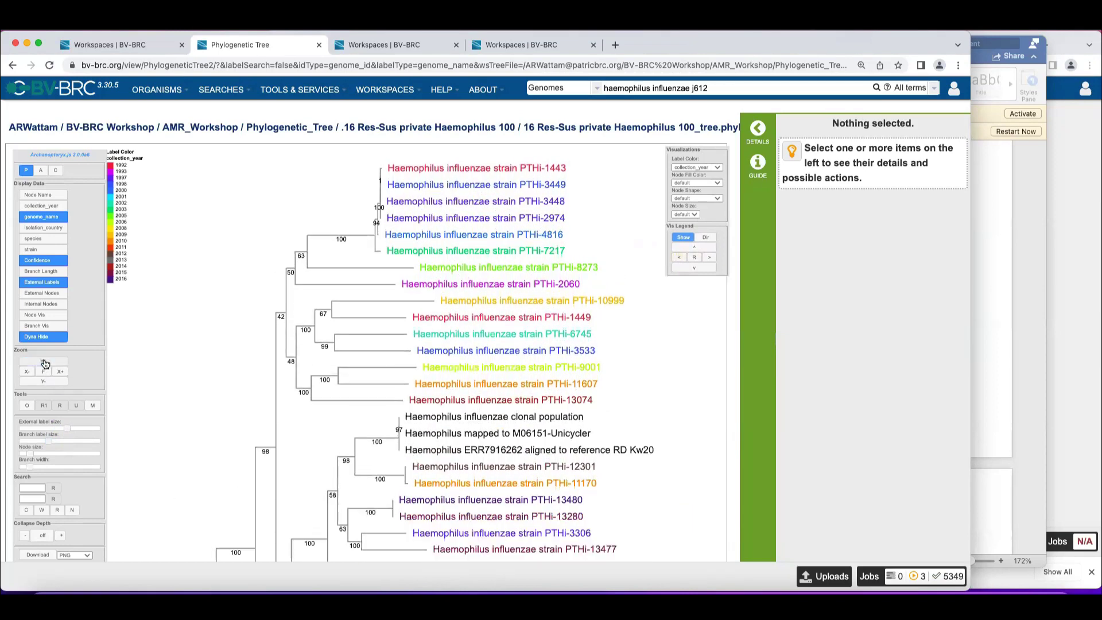
click(43, 382)
click(56, 372)
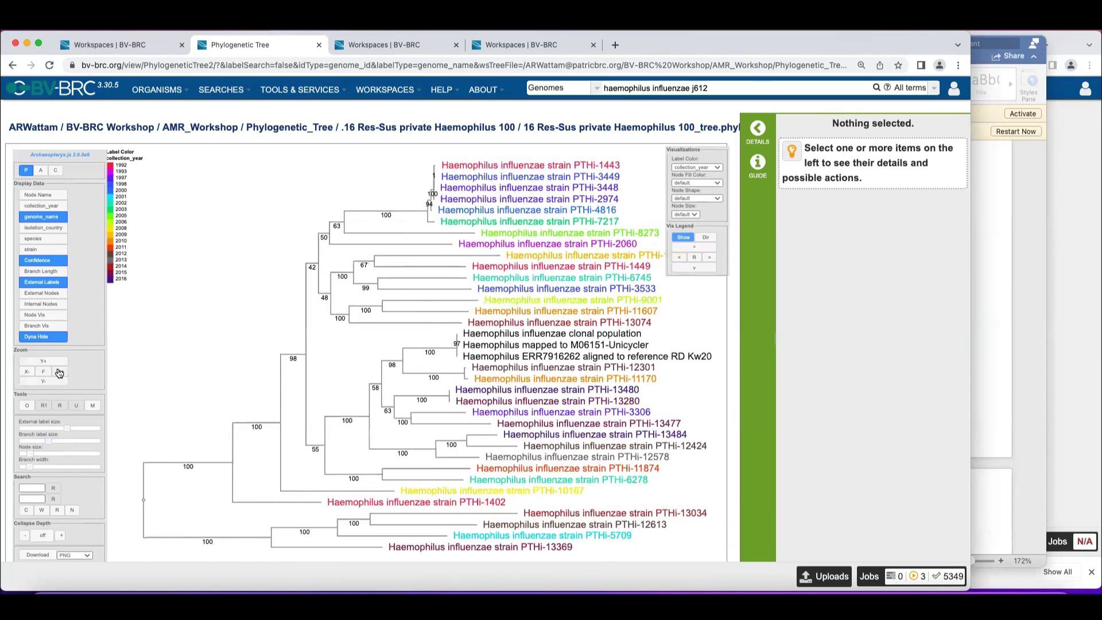
click(29, 374)
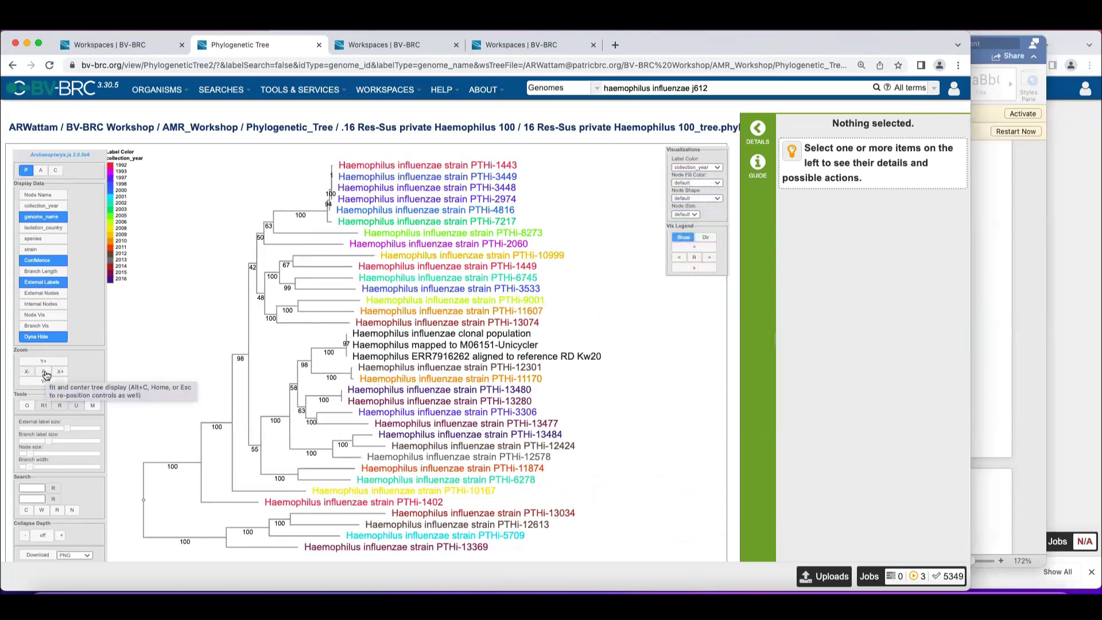
click(47, 375)
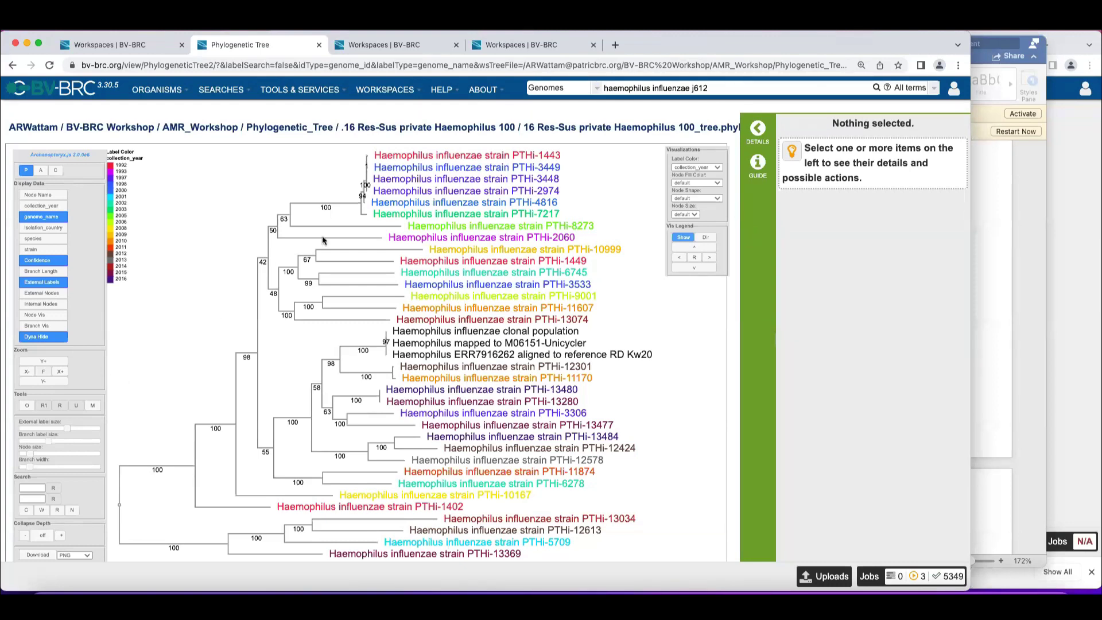
Collapse the six-genome PTHi-1443 to PTHi-7217 clade and the clade holding clonal population, M06151-Unicycler and ERR7916262.
click(360, 208)
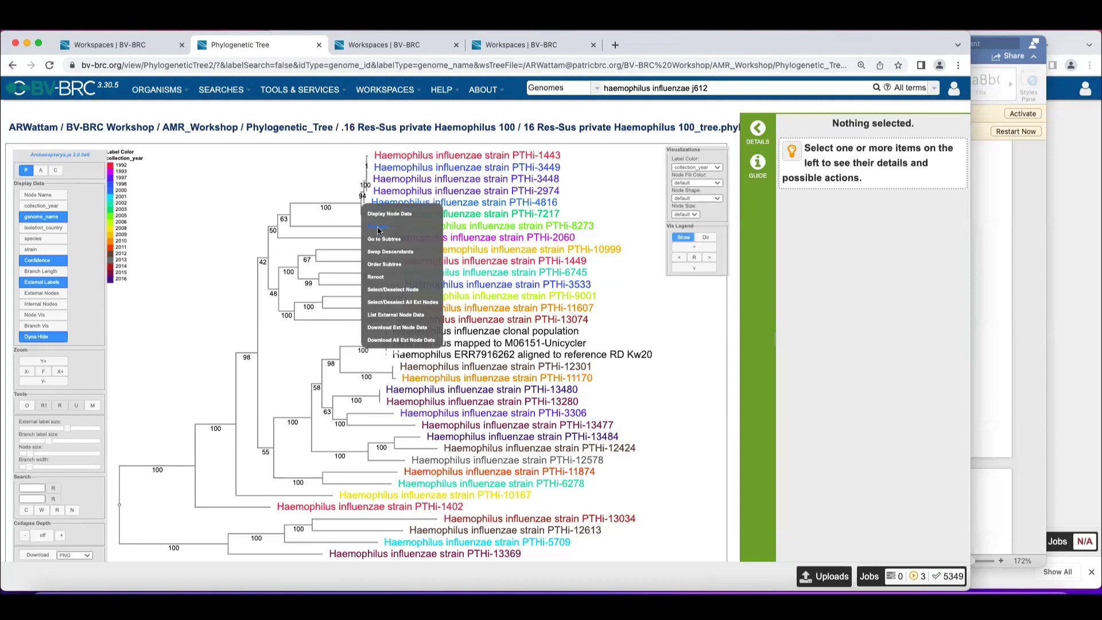
click(378, 227)
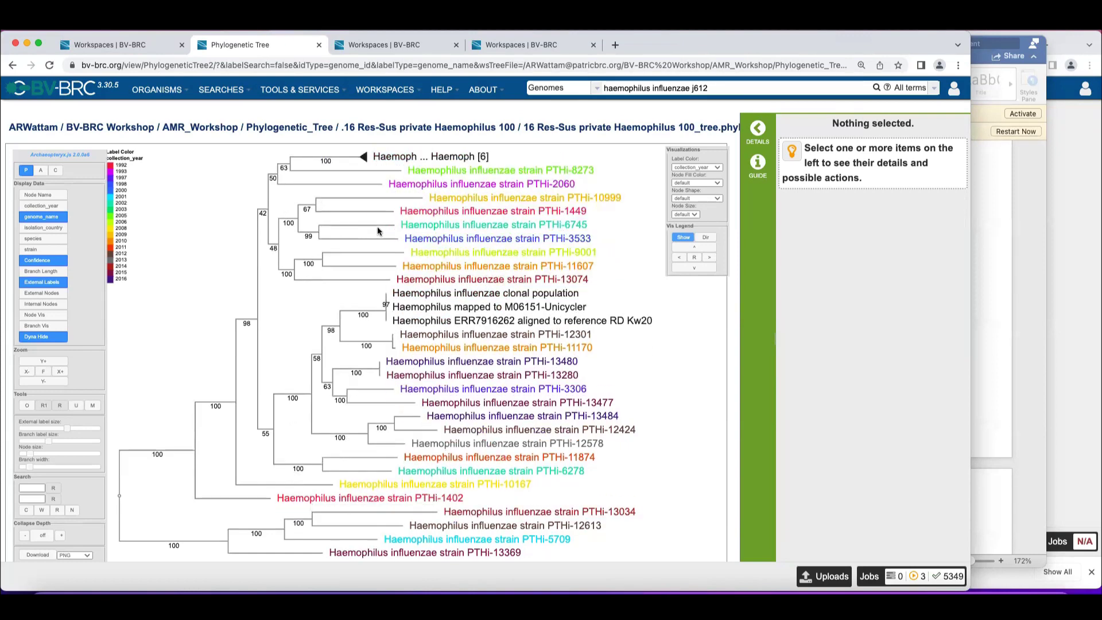
click(390, 319)
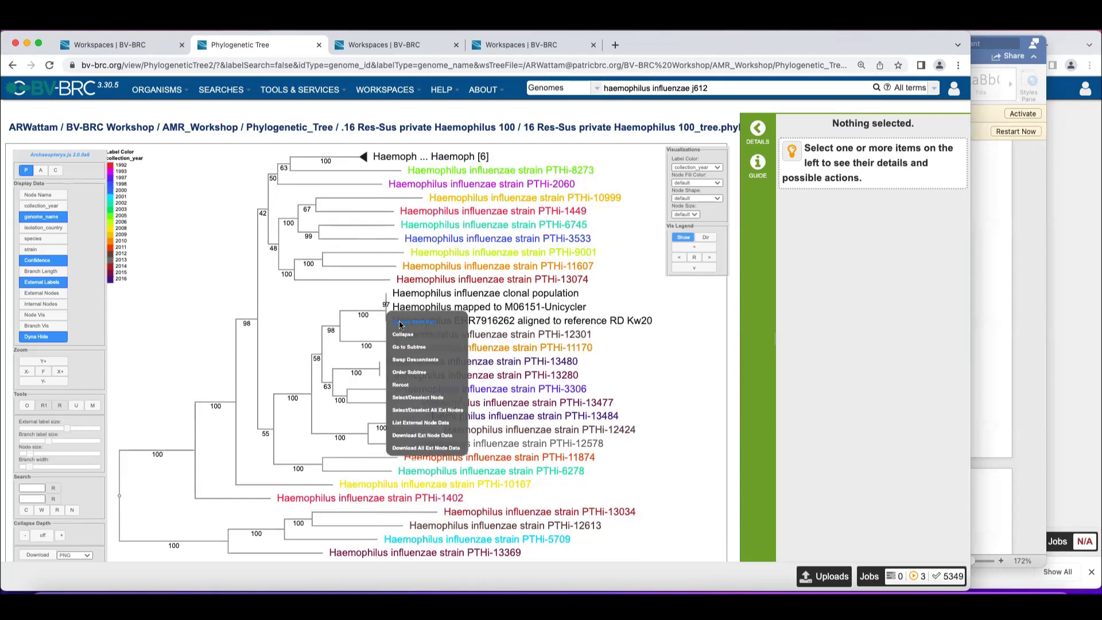
click(402, 336)
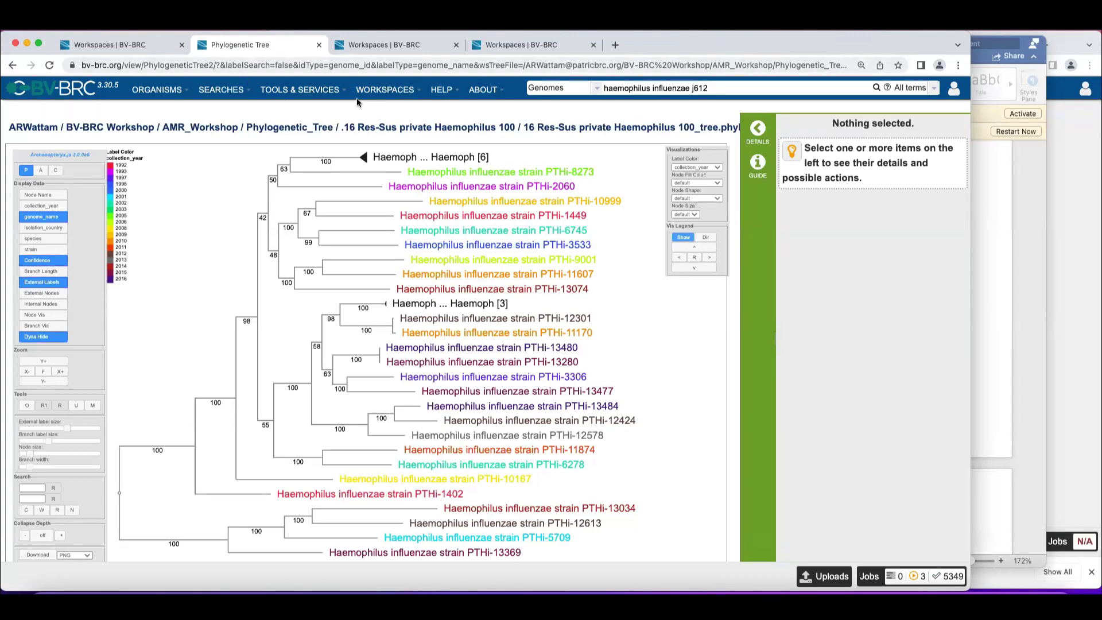
Open 16 Res-Sus private Haemophilus 100_report.html from the job folder and examine its rendered tree and the aligned amino acid and nucleotide statistics.
click(416, 127)
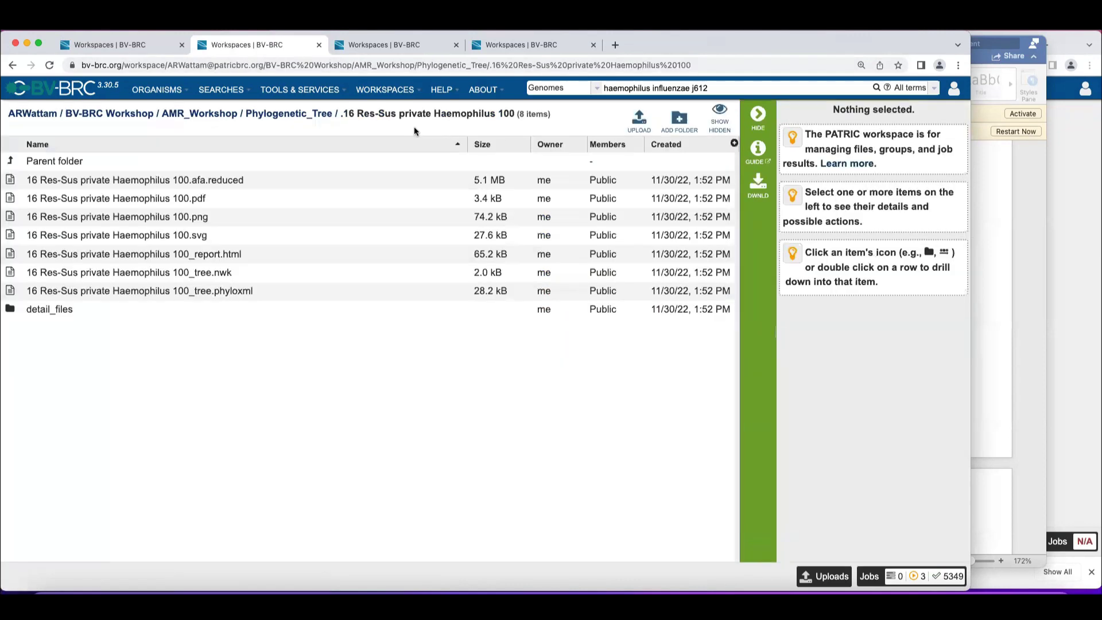
double_click(220, 256)
scroll(576, 275, down, 2)
scroll(577, 275, up, 1)
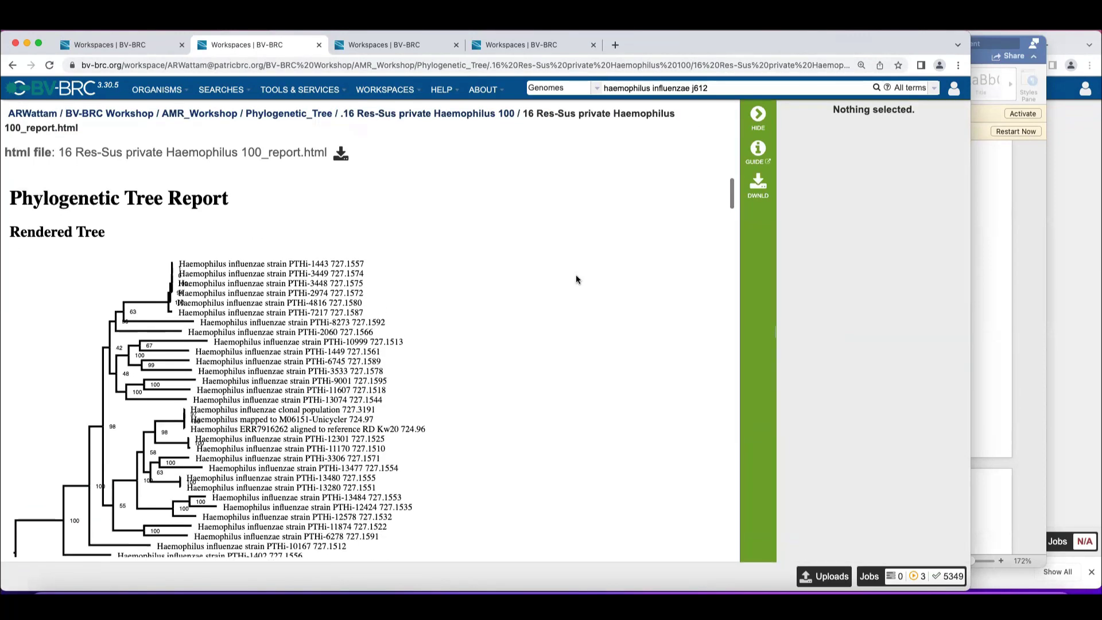
scroll(576, 276, down, 3)
scroll(576, 276, down, 2)
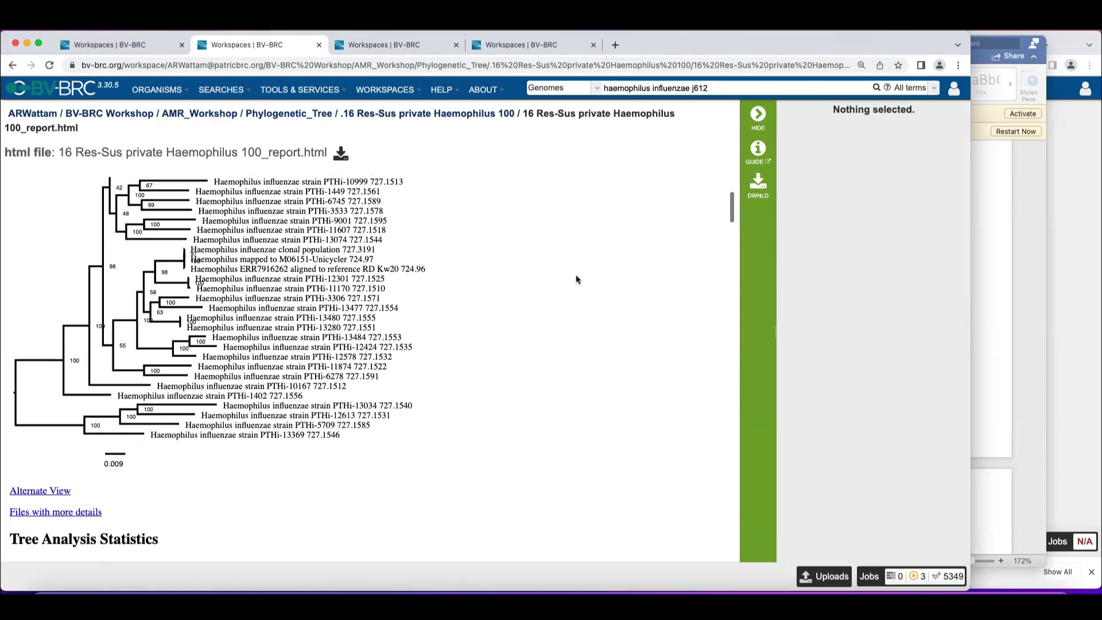
scroll(577, 276, down, 10)
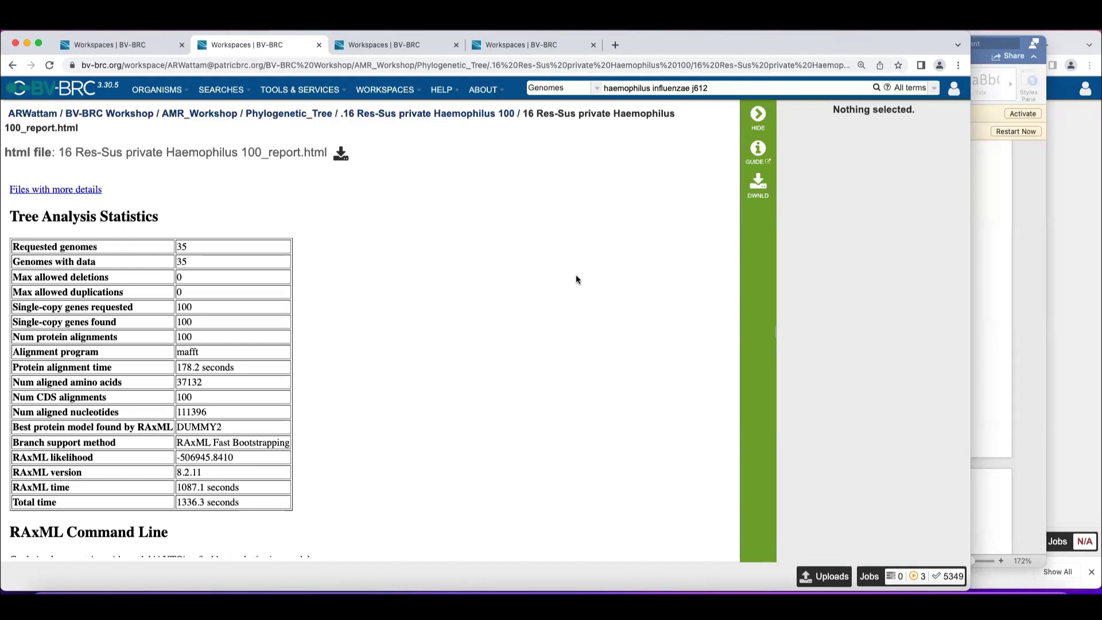
scroll(576, 280, down, 2)
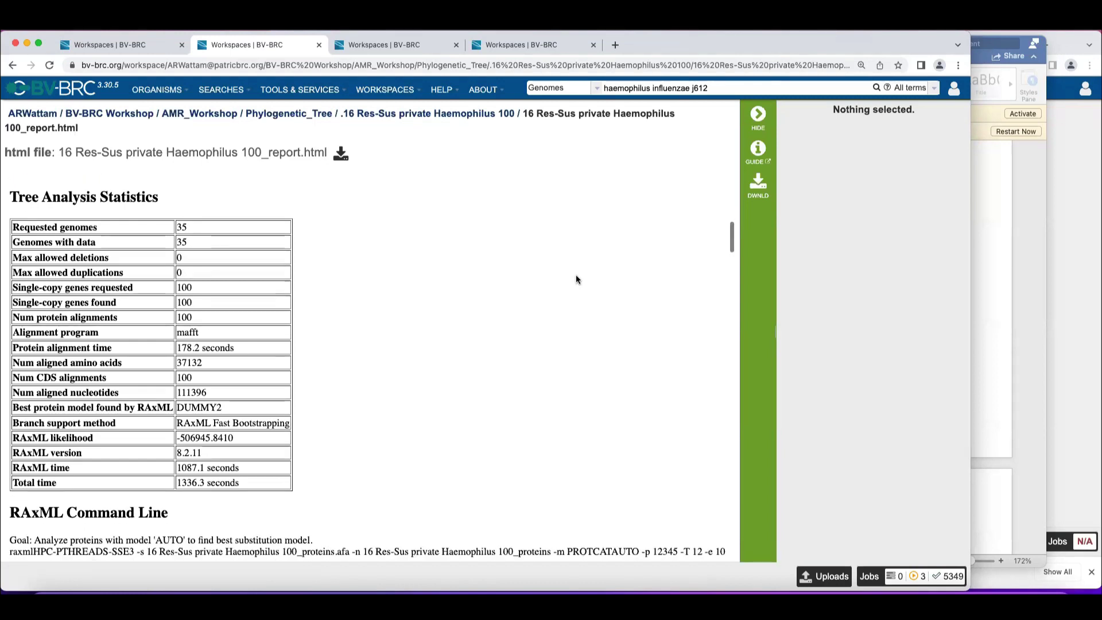
scroll(576, 279, down, 1)
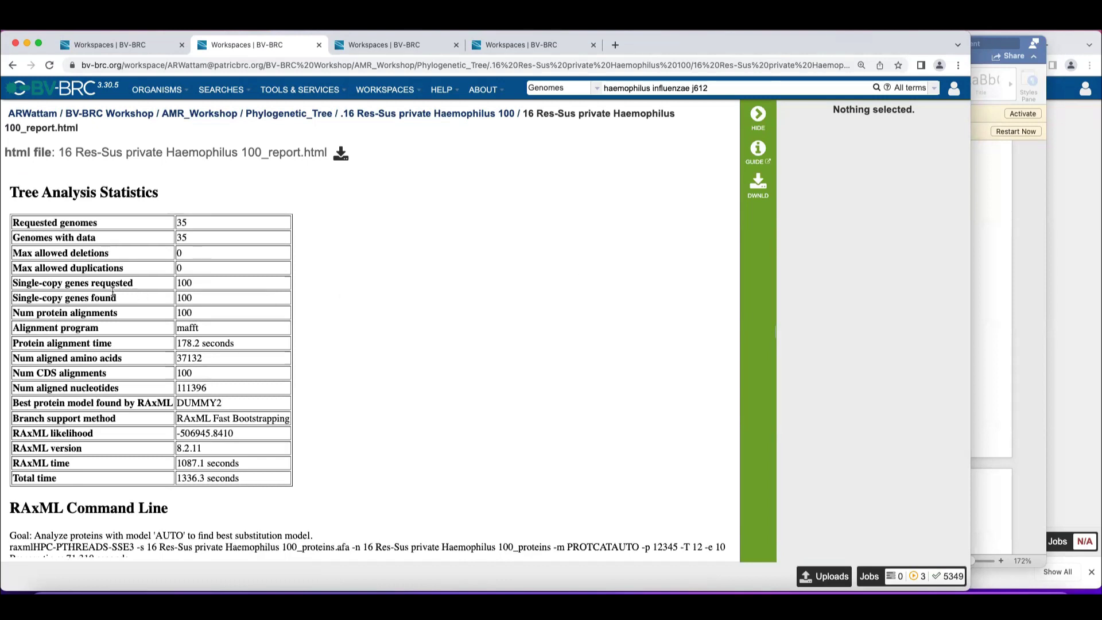
drag(68, 357, 154, 359)
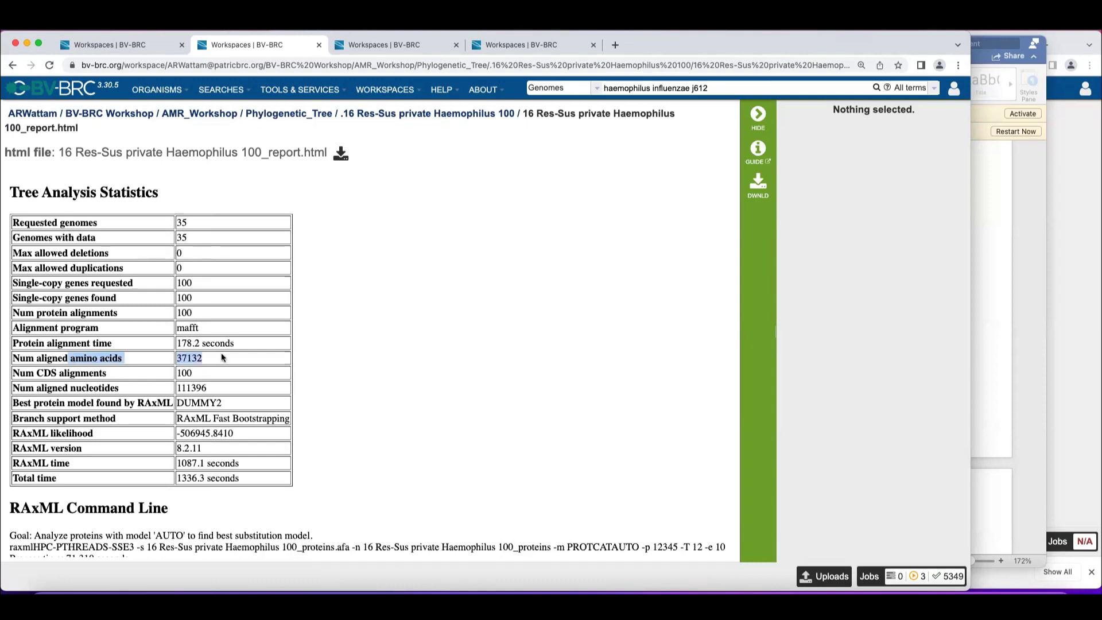
drag(219, 386, 176, 389)
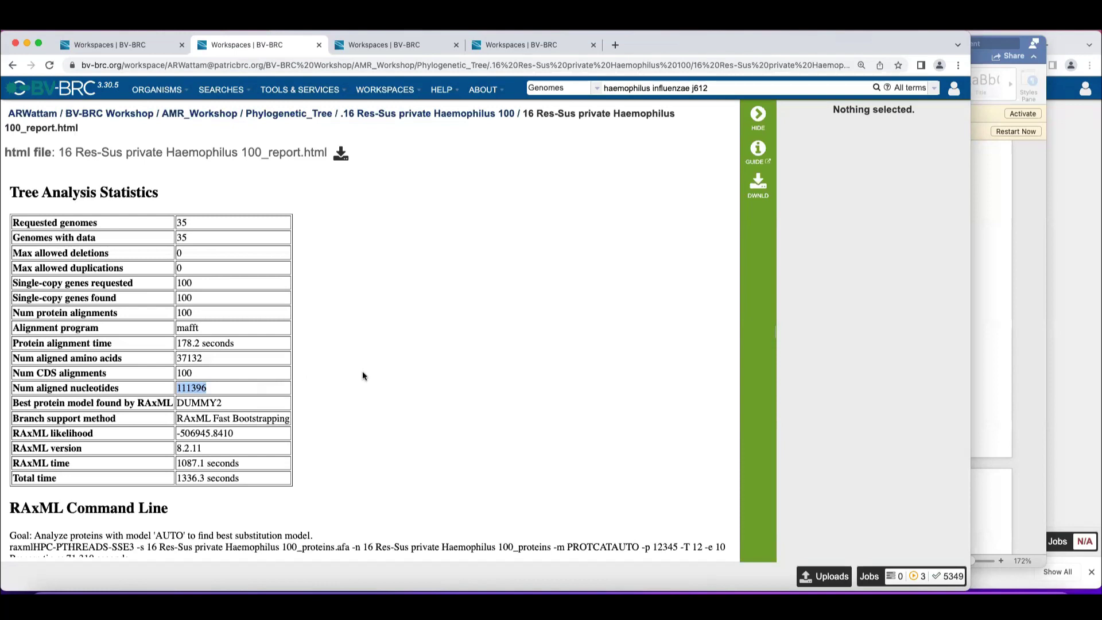
View 16 Res-Sus private Haemophilus 100.homologsAndGenesIncludedInAlignment.txt in the job's detail_files folder and examine its first protein family row.
click(415, 114)
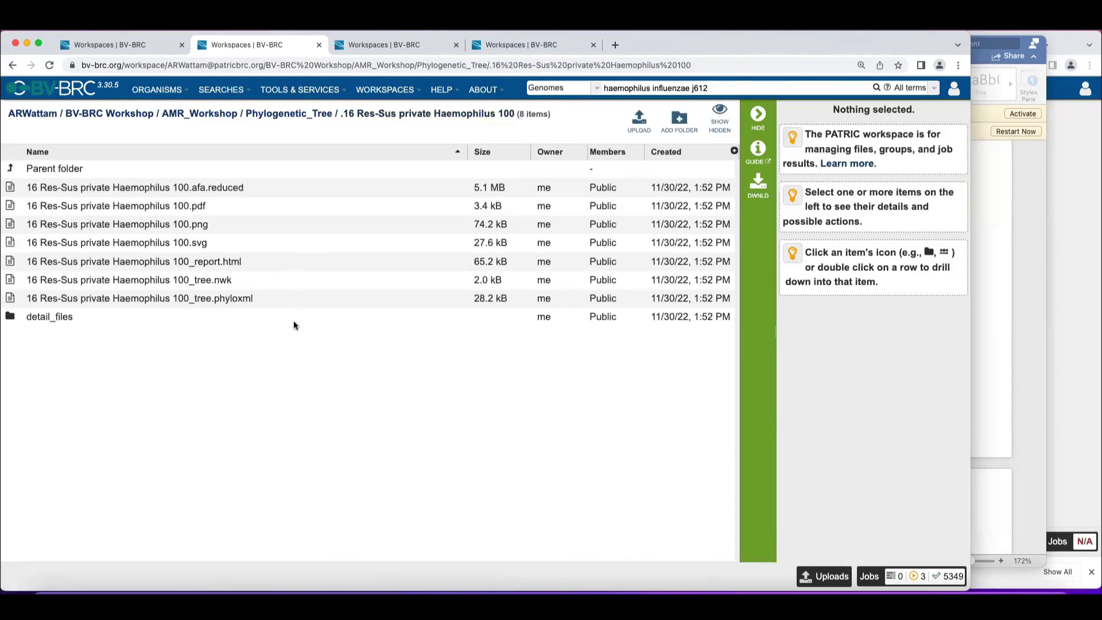
click(10, 317)
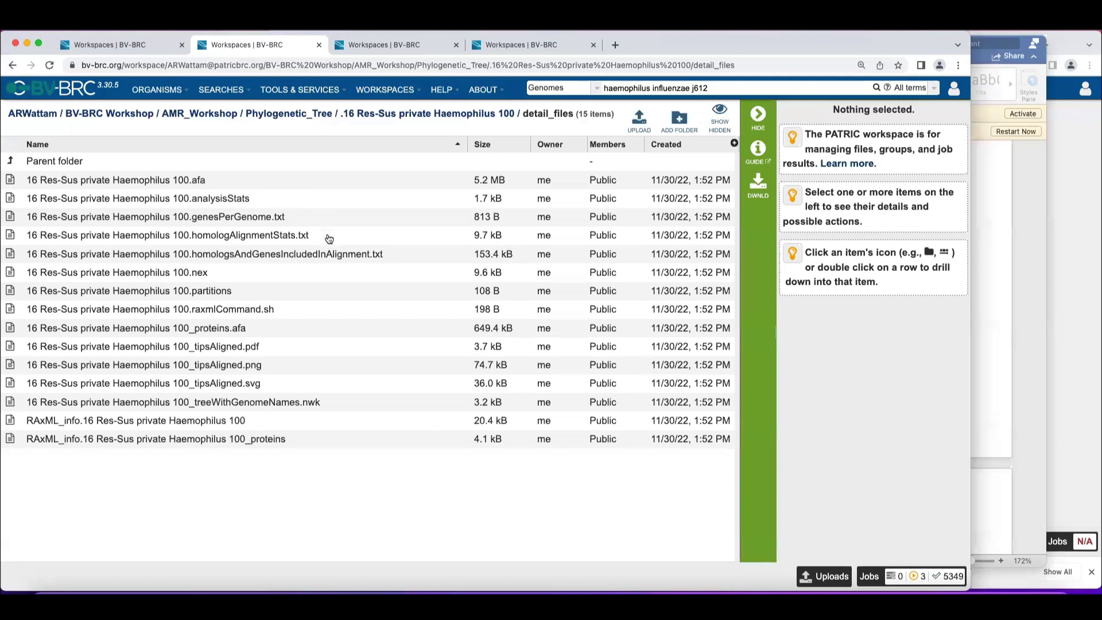
click(271, 260)
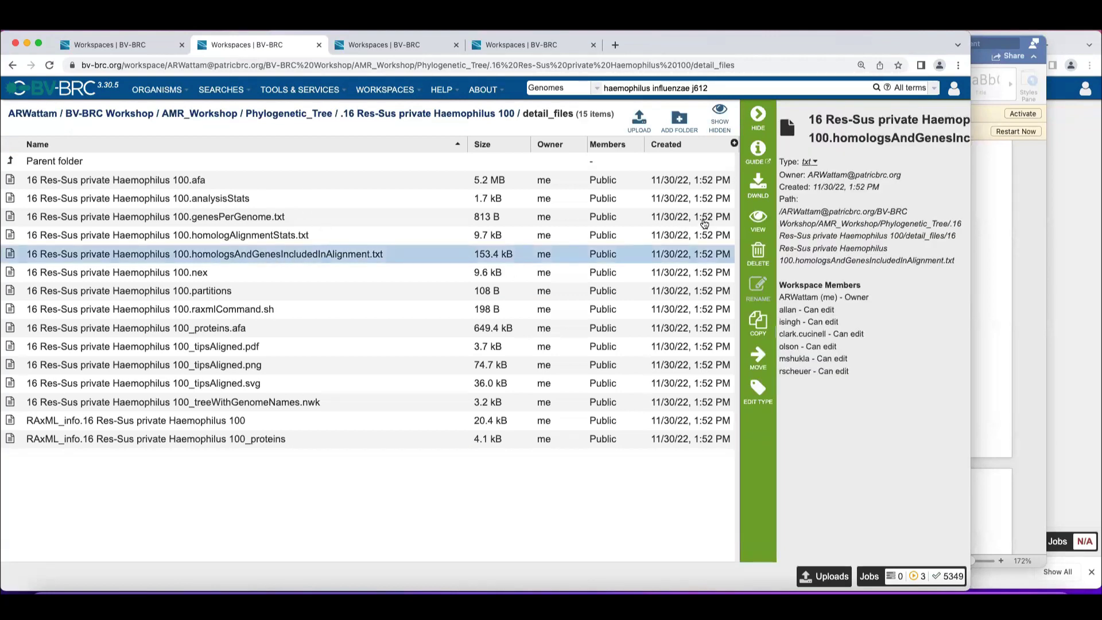
click(757, 221)
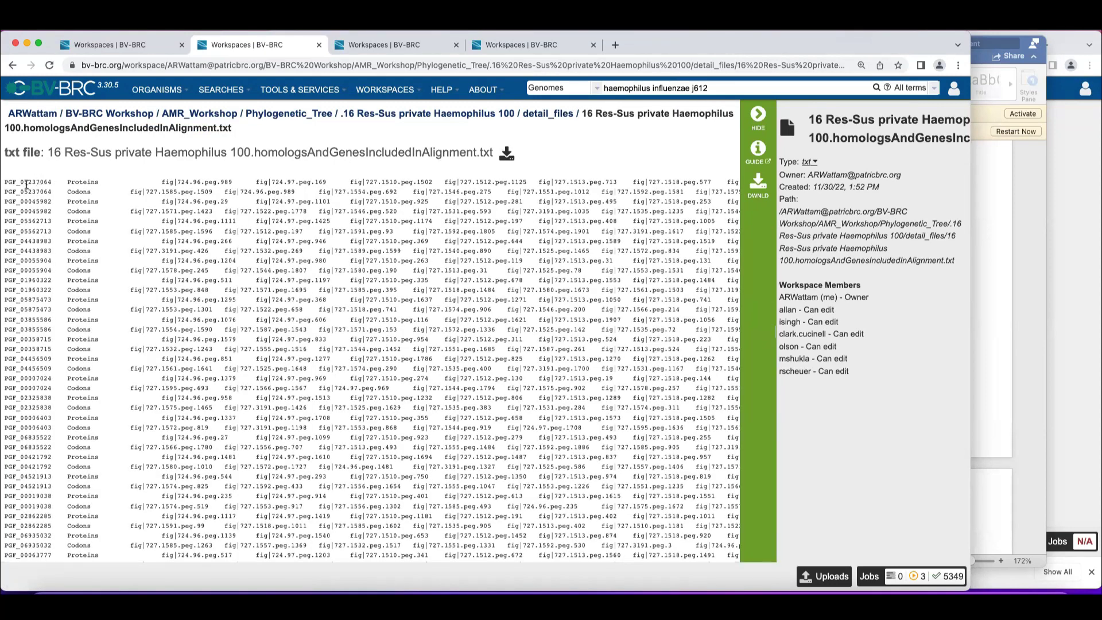
drag(5, 182, 270, 182)
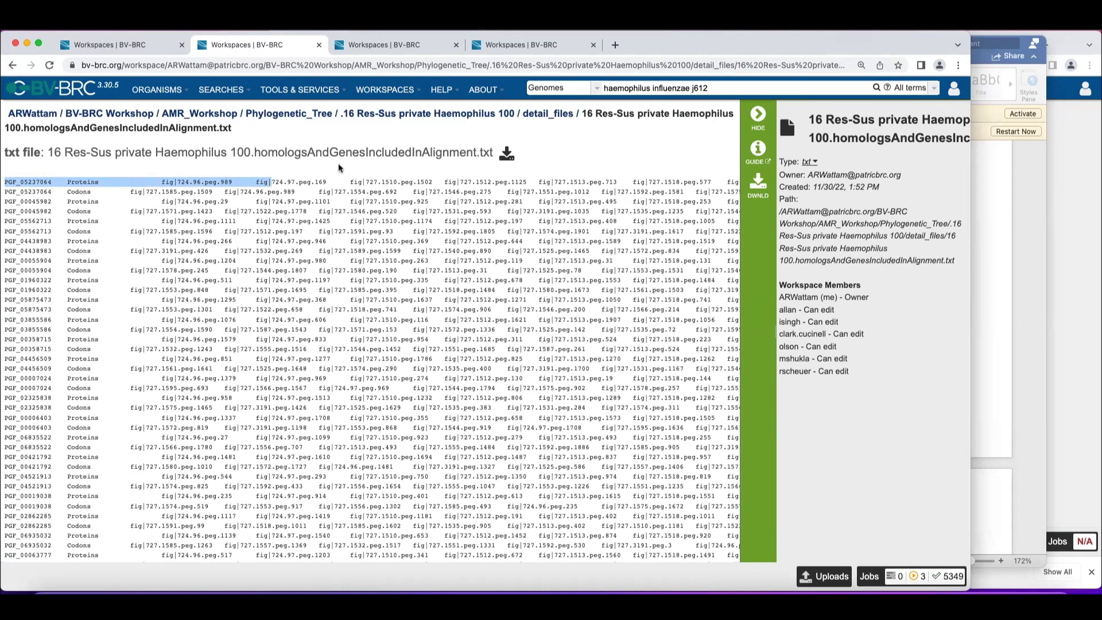
click(584, 149)
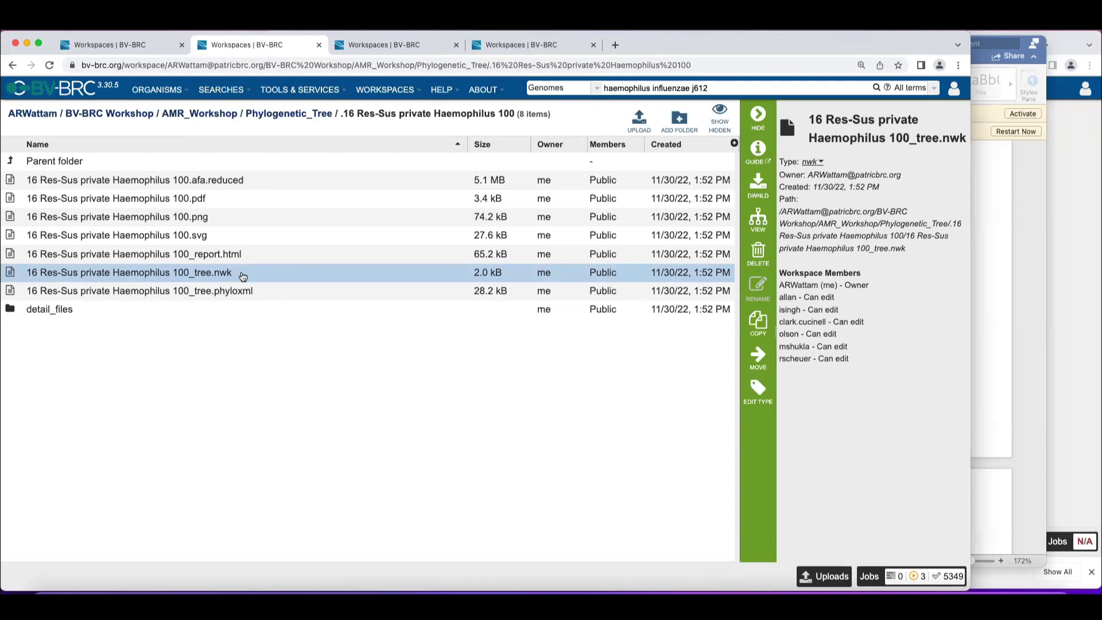
Reopen the job's 16 Res-Sus private Haemophilus 100_report.html and check the RAxML time, total time and best protein model.
click(229, 255)
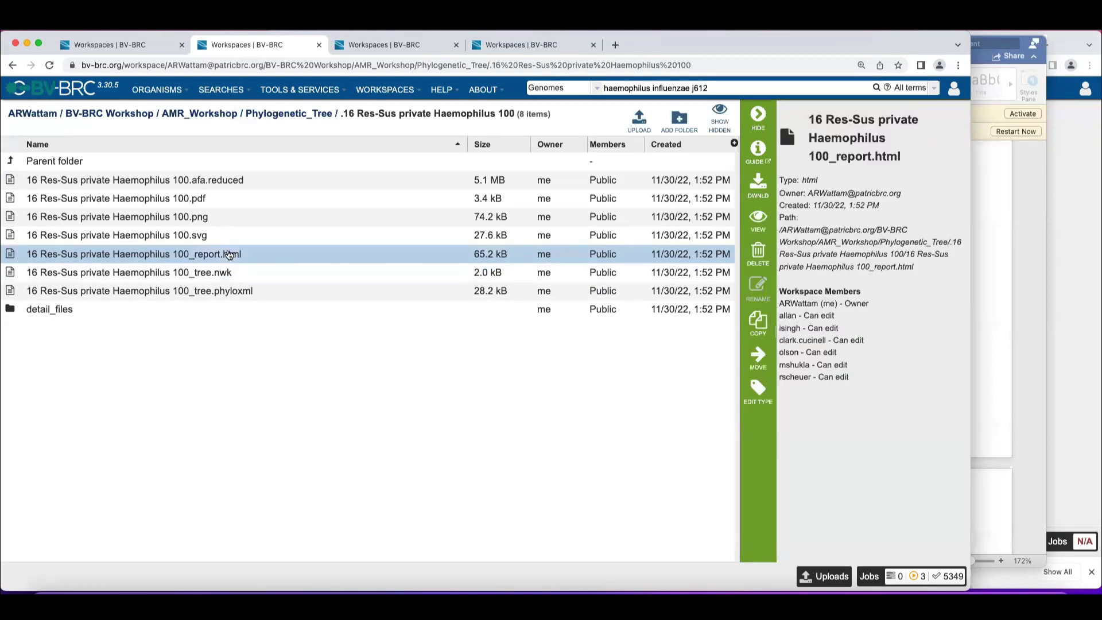
double_click(13, 256)
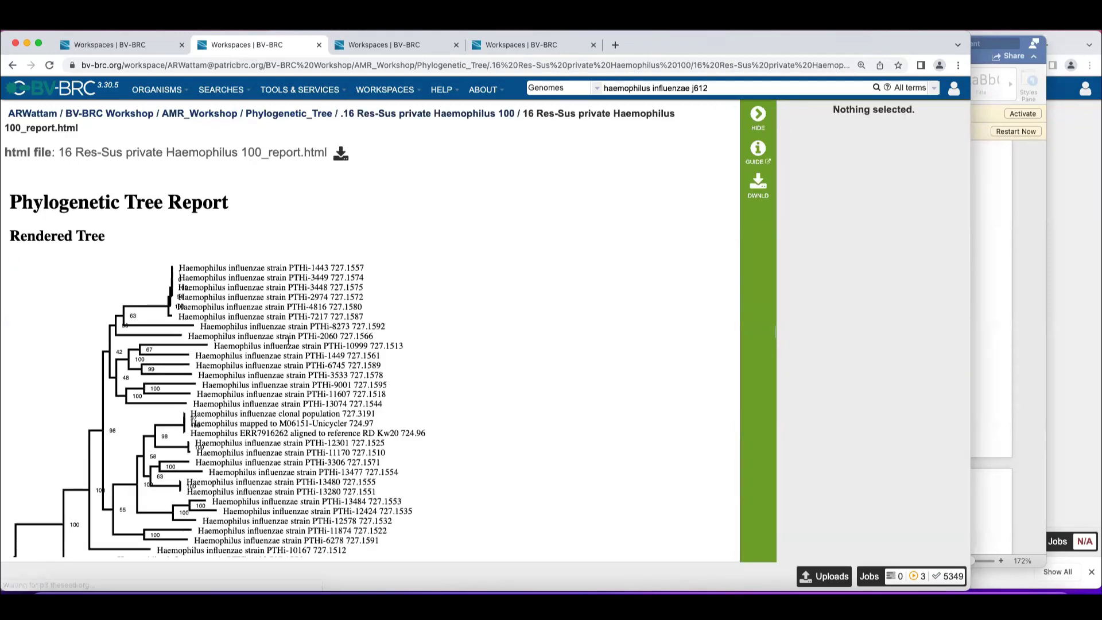
scroll(446, 370, down, 10)
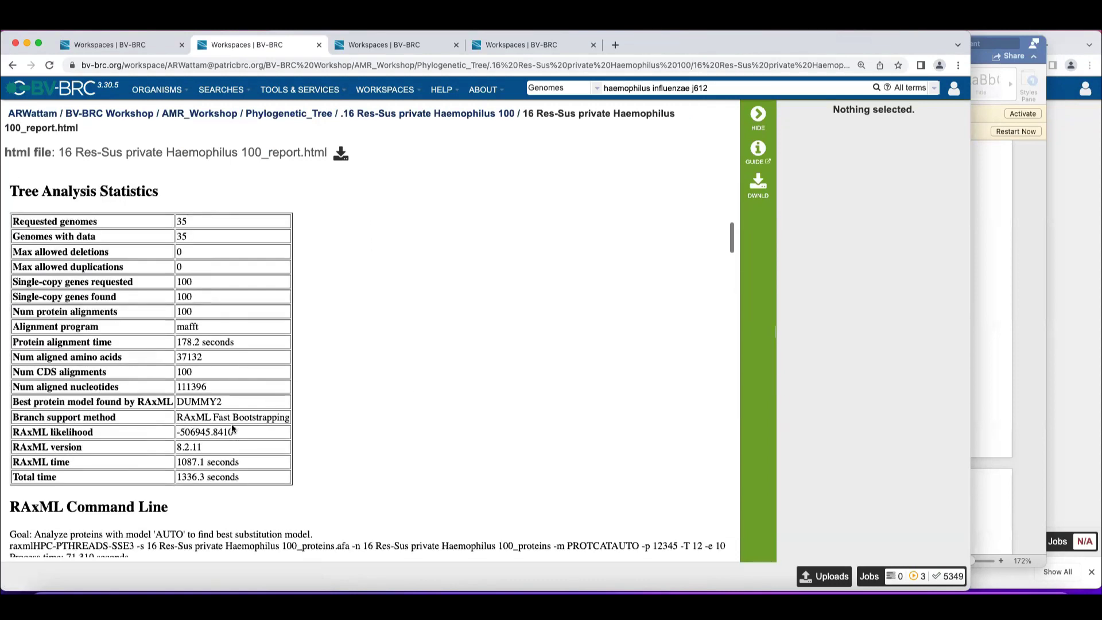
drag(240, 462, 167, 464)
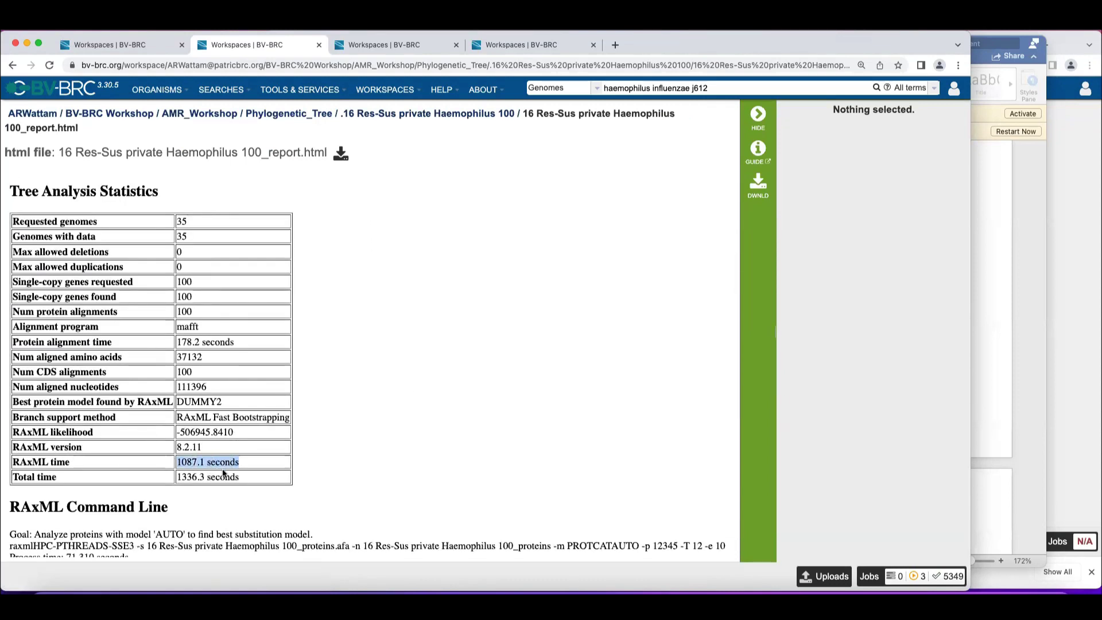
drag(240, 475, 157, 472)
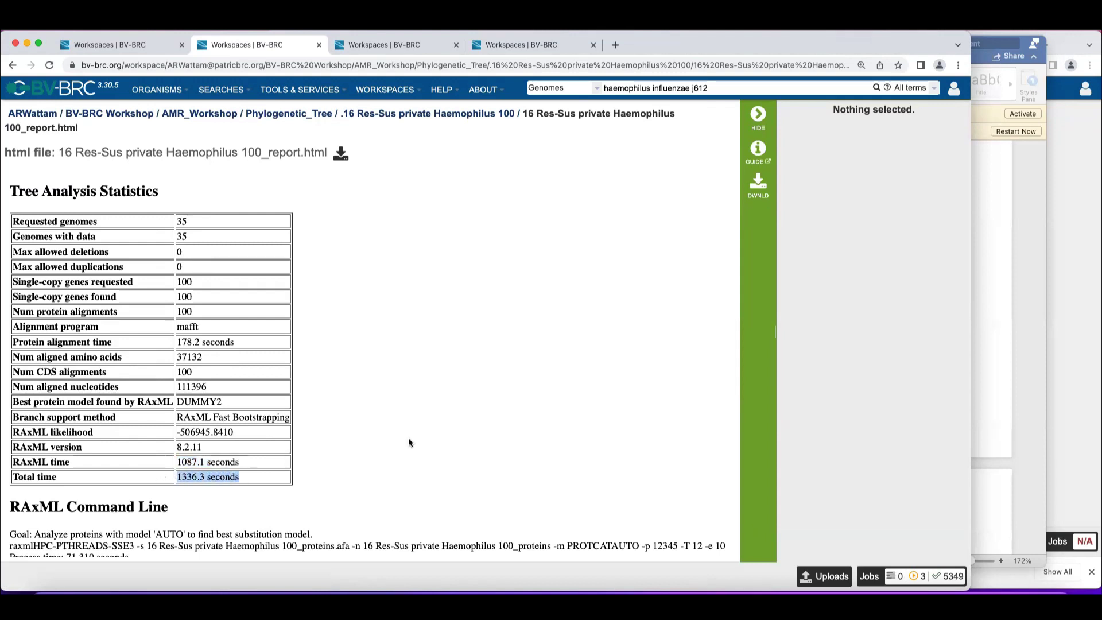
scroll(470, 453, down, 2)
drag(227, 342, 172, 346)
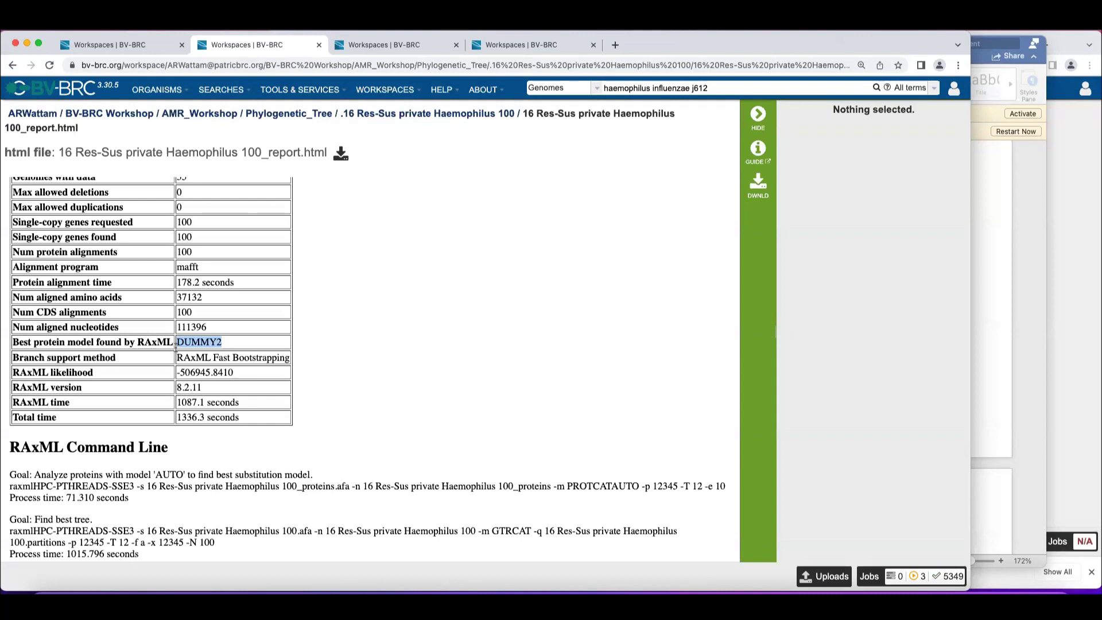
Examine the report's RAxML command lines, partitions and warnings, continuing through to the Gene Family Statistics table.
click(557, 303)
scroll(556, 303, down, 4)
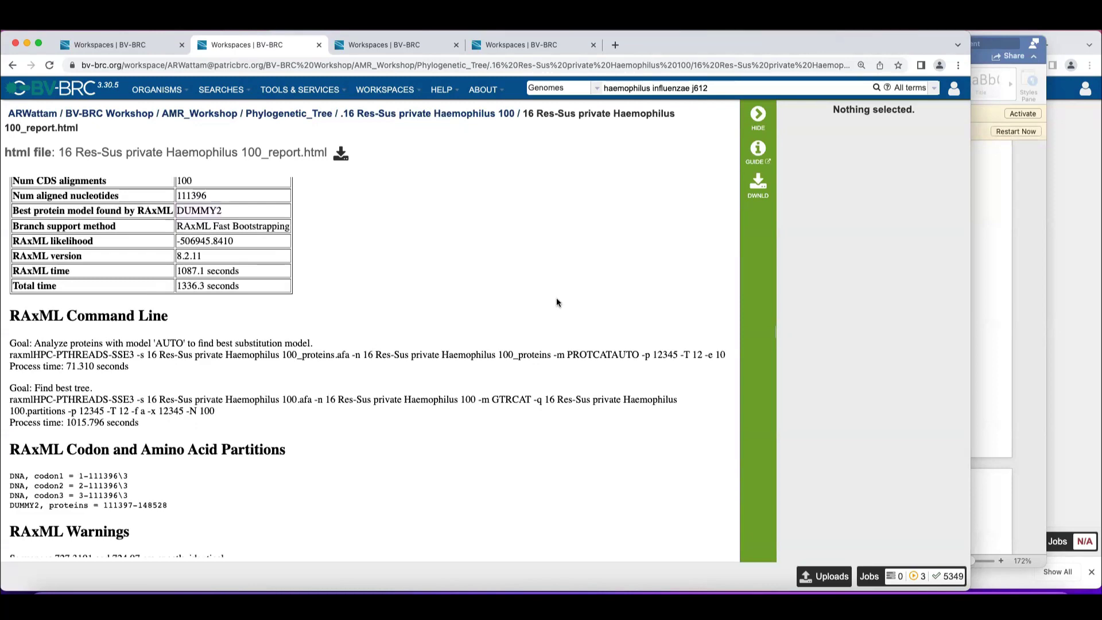
scroll(557, 302, up, 3)
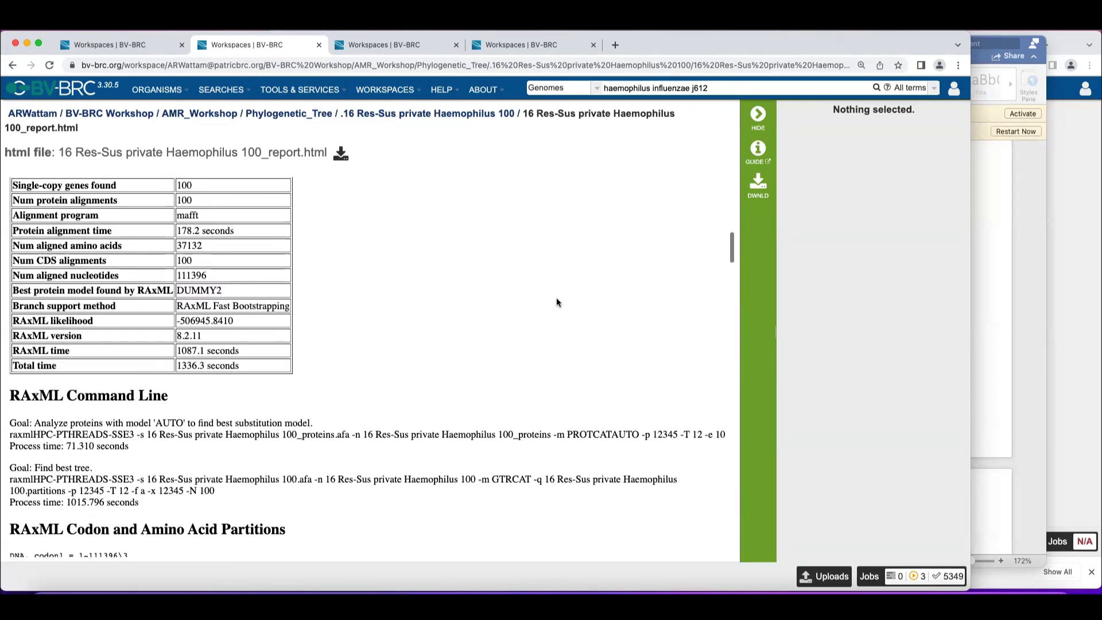
scroll(556, 302, down, 8)
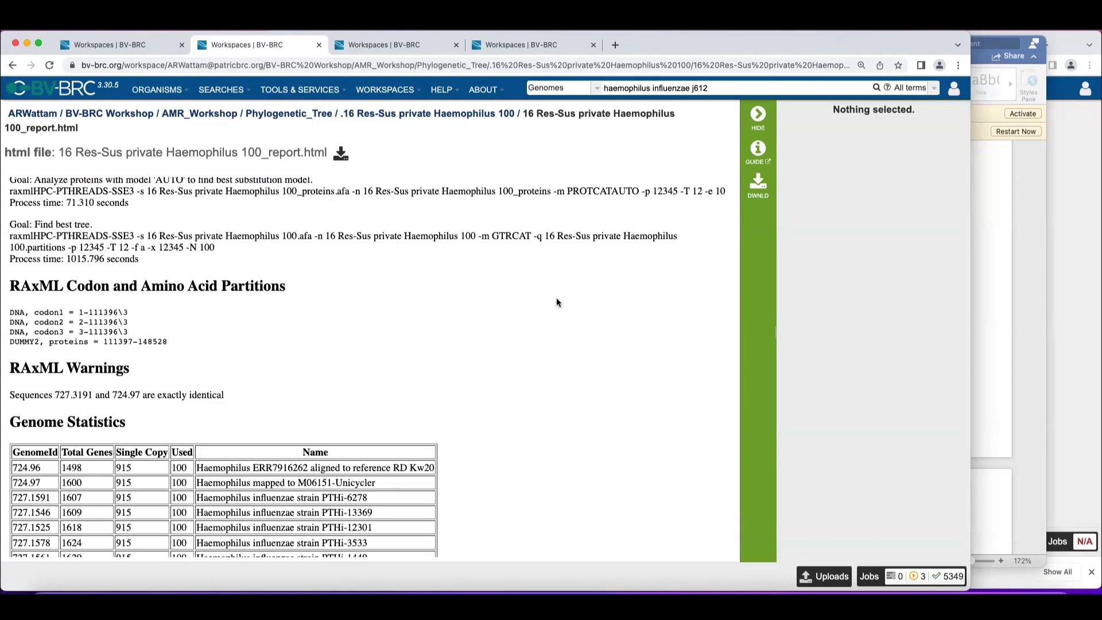
scroll(556, 303, up, 10)
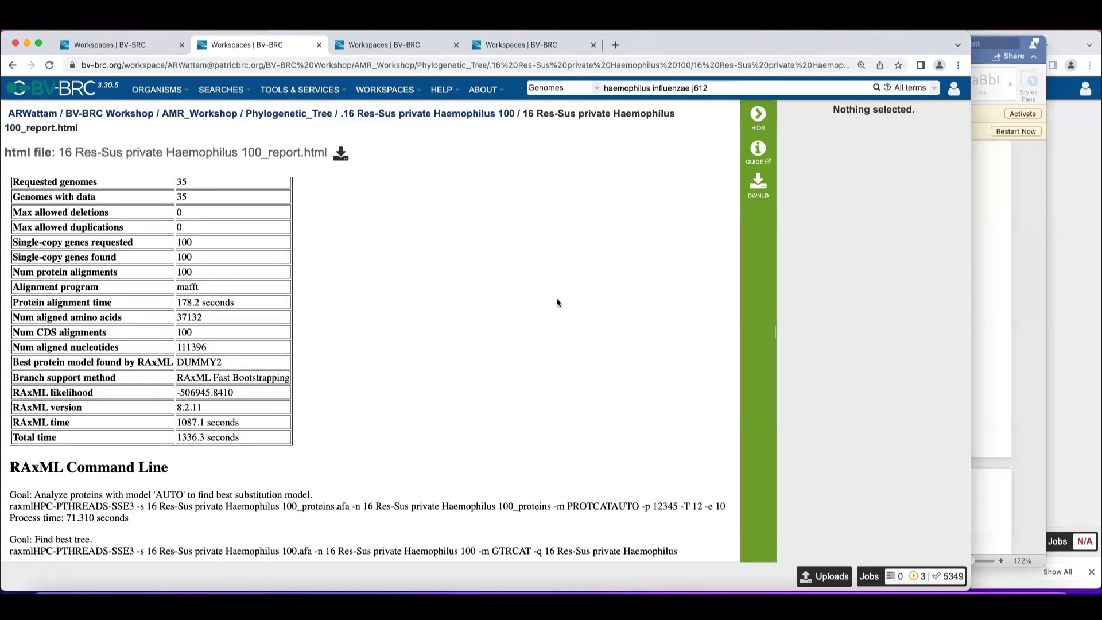
scroll(557, 302, down, 20)
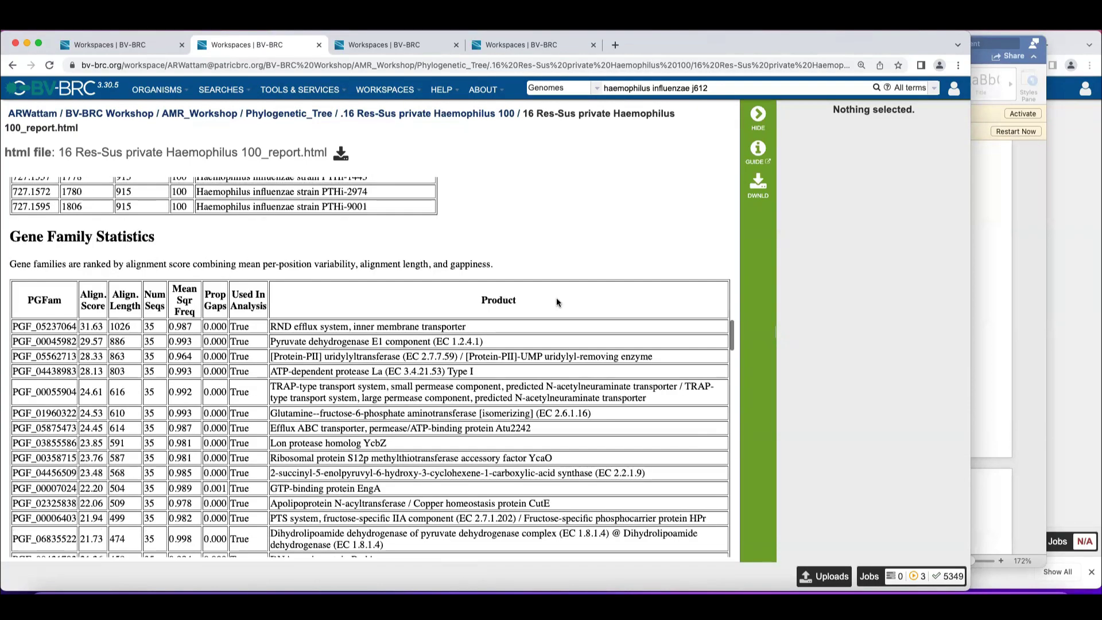
Review the Gene Family Statistics table through its final row, and return to the report's tree analysis statistics to check the RAxML entries.
scroll(556, 302, down, 15)
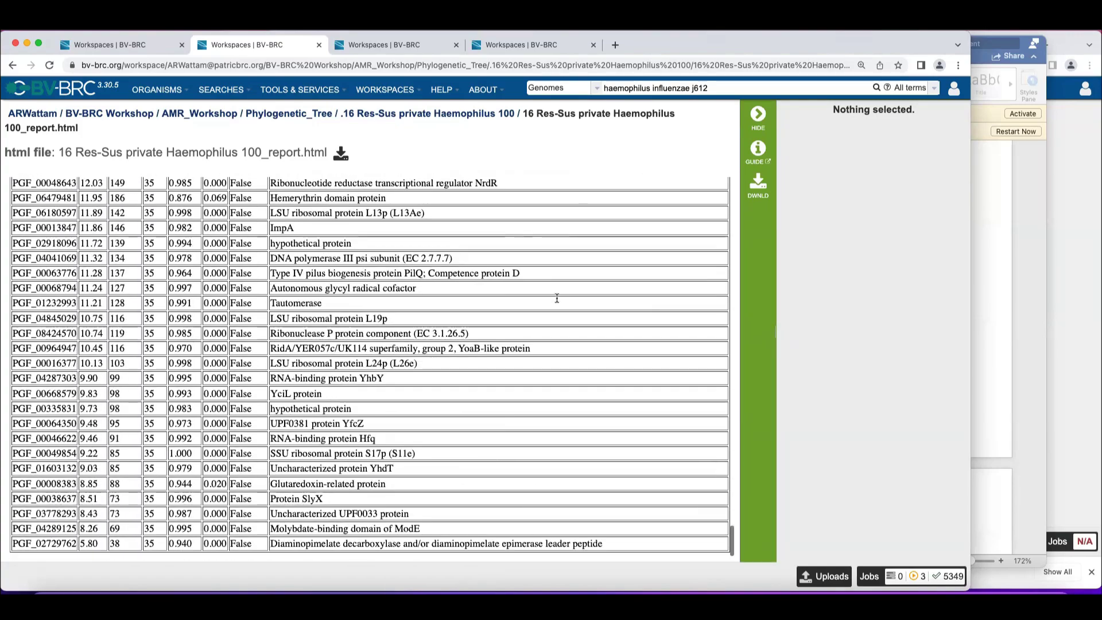
scroll(556, 302, up, 20)
scroll(556, 299, up, 20)
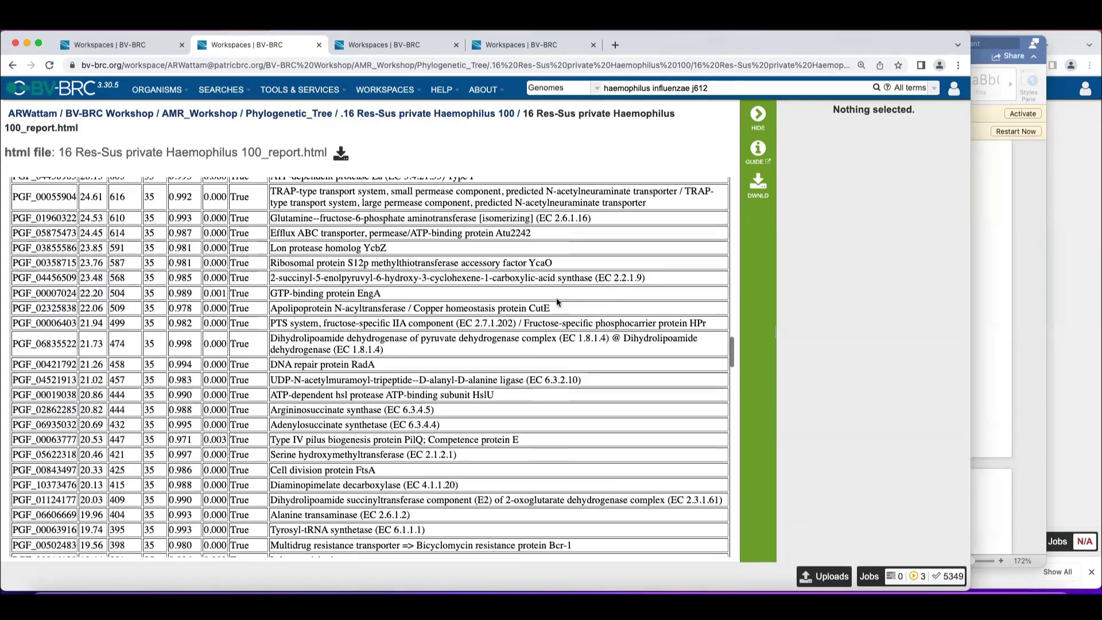
scroll(556, 302, up, 20)
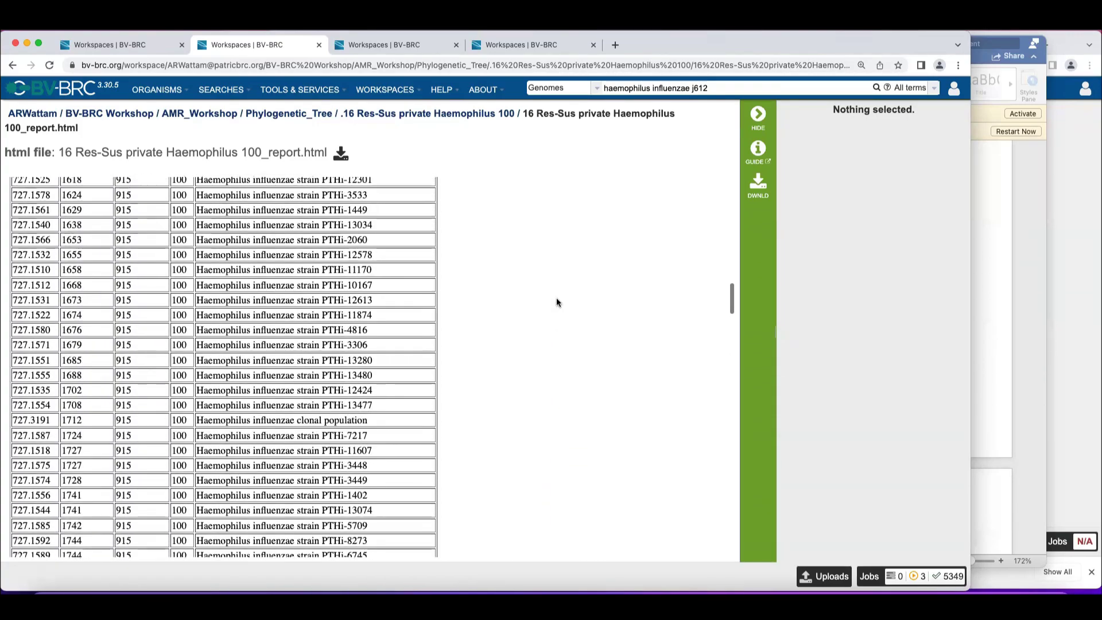
scroll(557, 303, up, 5)
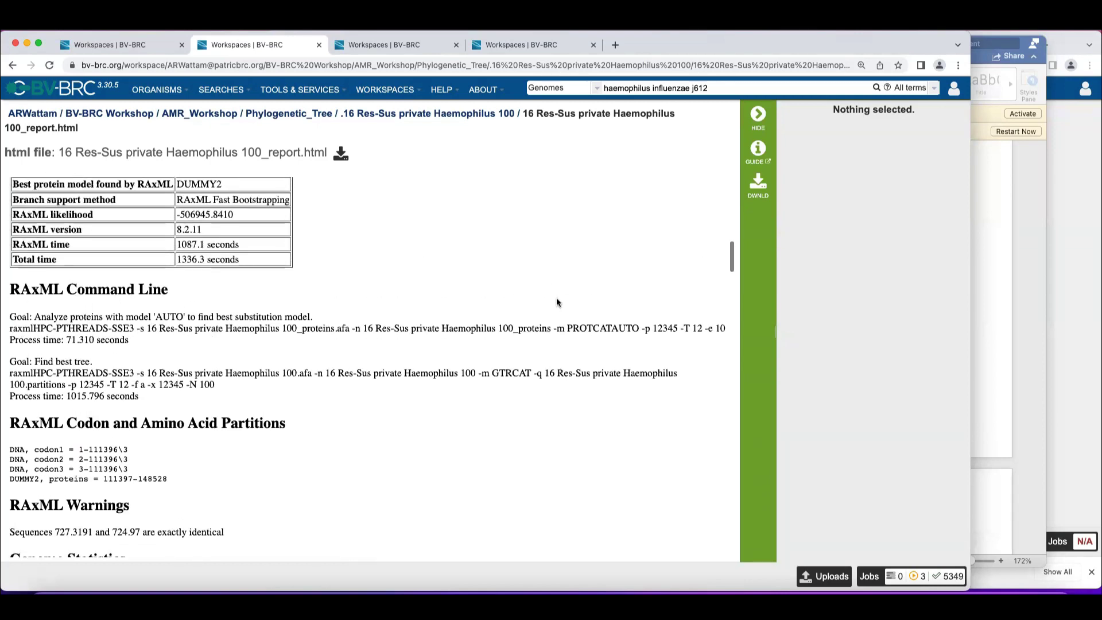
scroll(267, 394, up, 10)
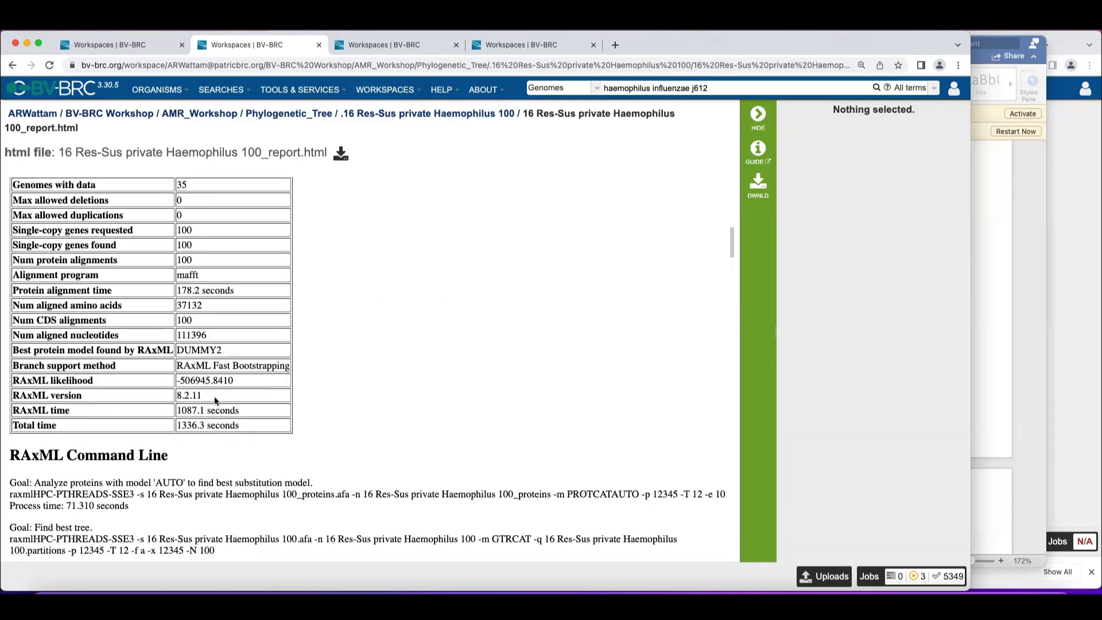
drag(215, 396, 171, 398)
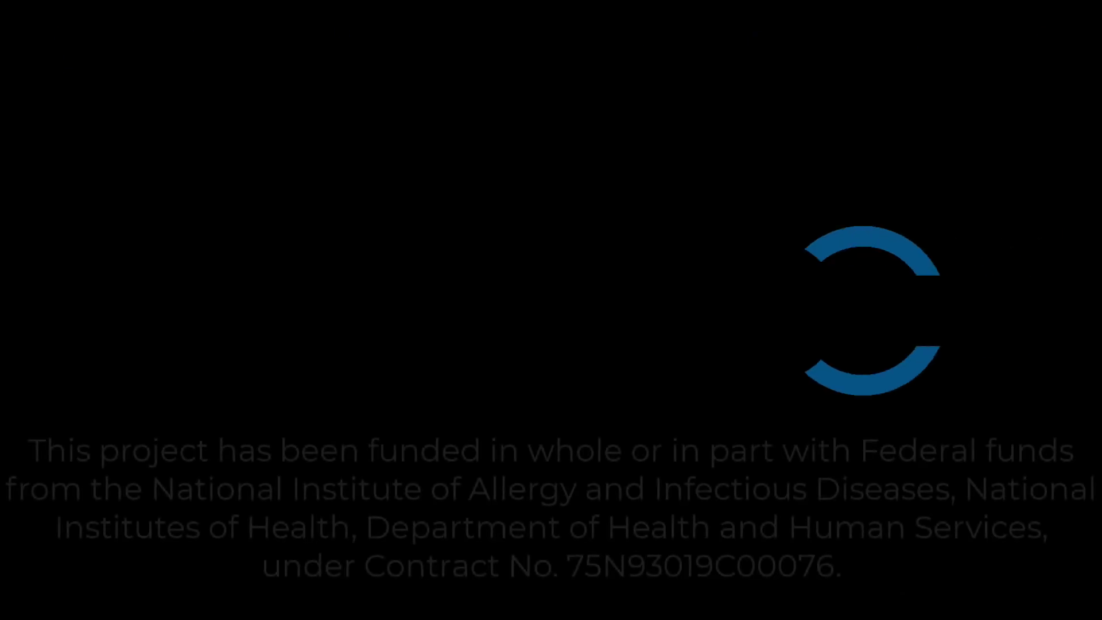